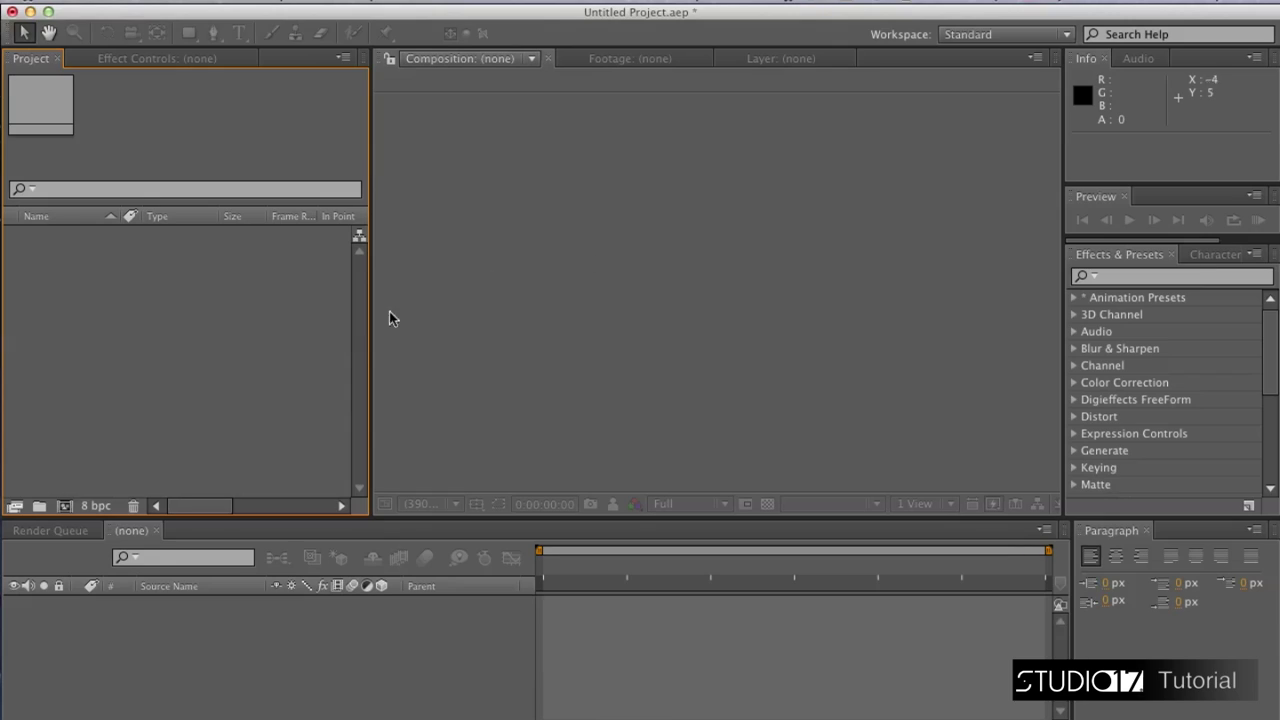
- Import chromakey.MOV into the project and create a composition from it
right_click(295, 354)
mouse_move(402, 428)
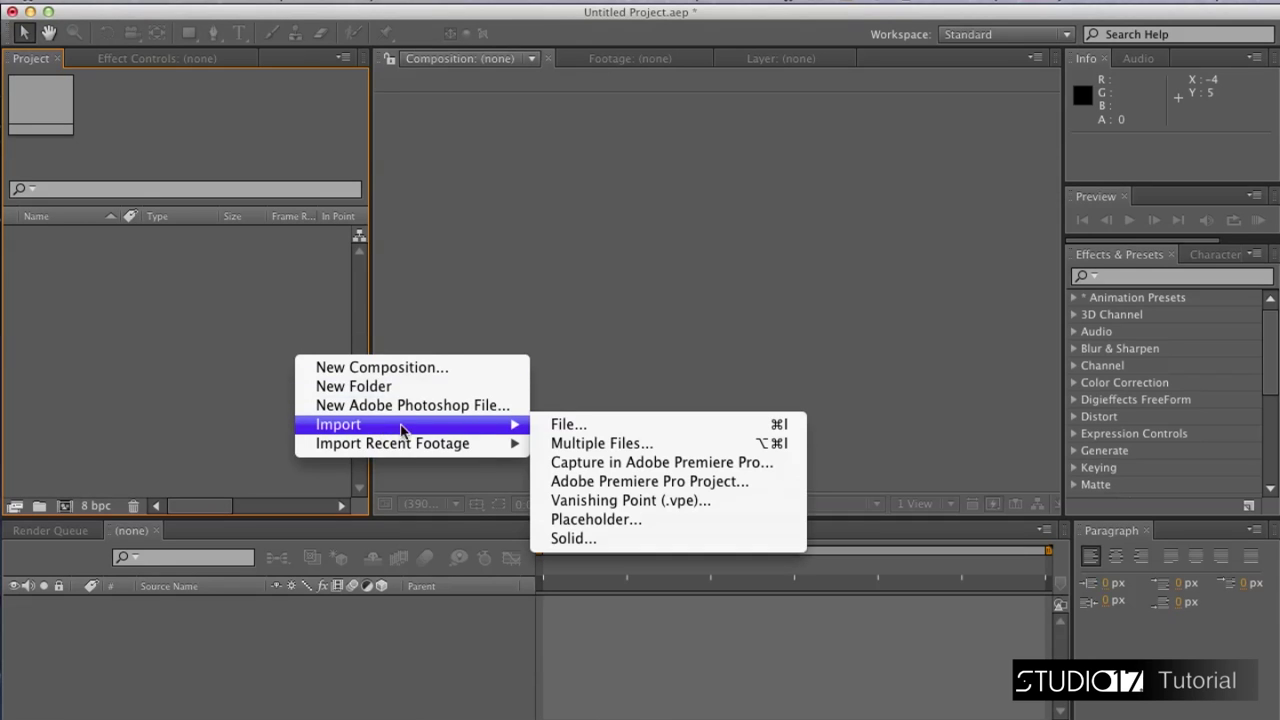
left_click(556, 426)
double_click(557, 258)
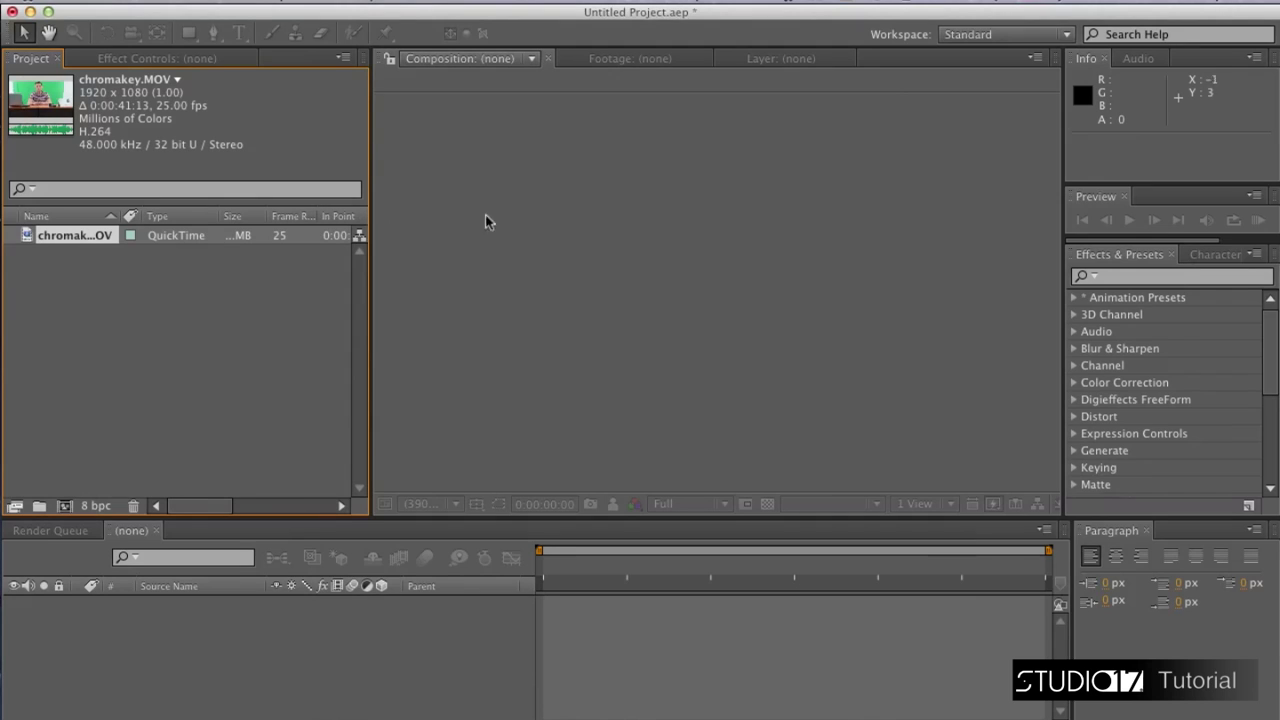
left_click_drag(100, 237, 168, 624)
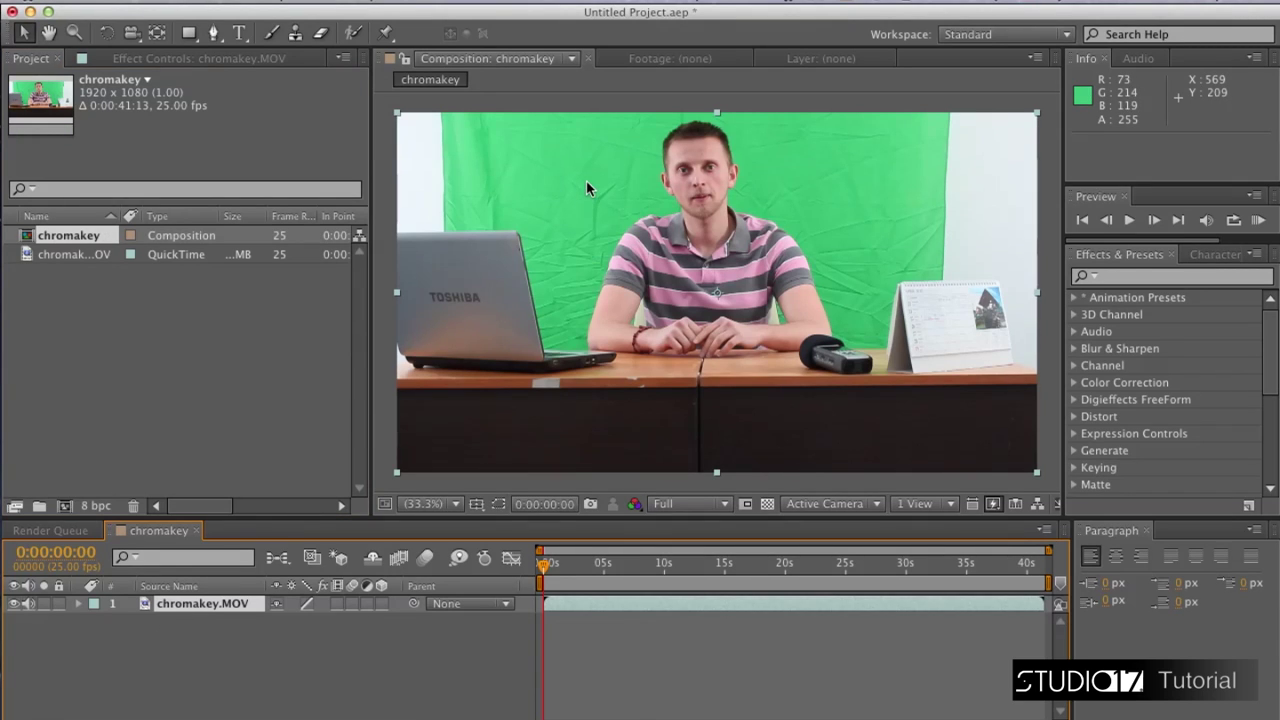
- Apply the Keylight (1.2) effect to the footage and sample the green backdrop as its screen colour
left_click(1147, 281)
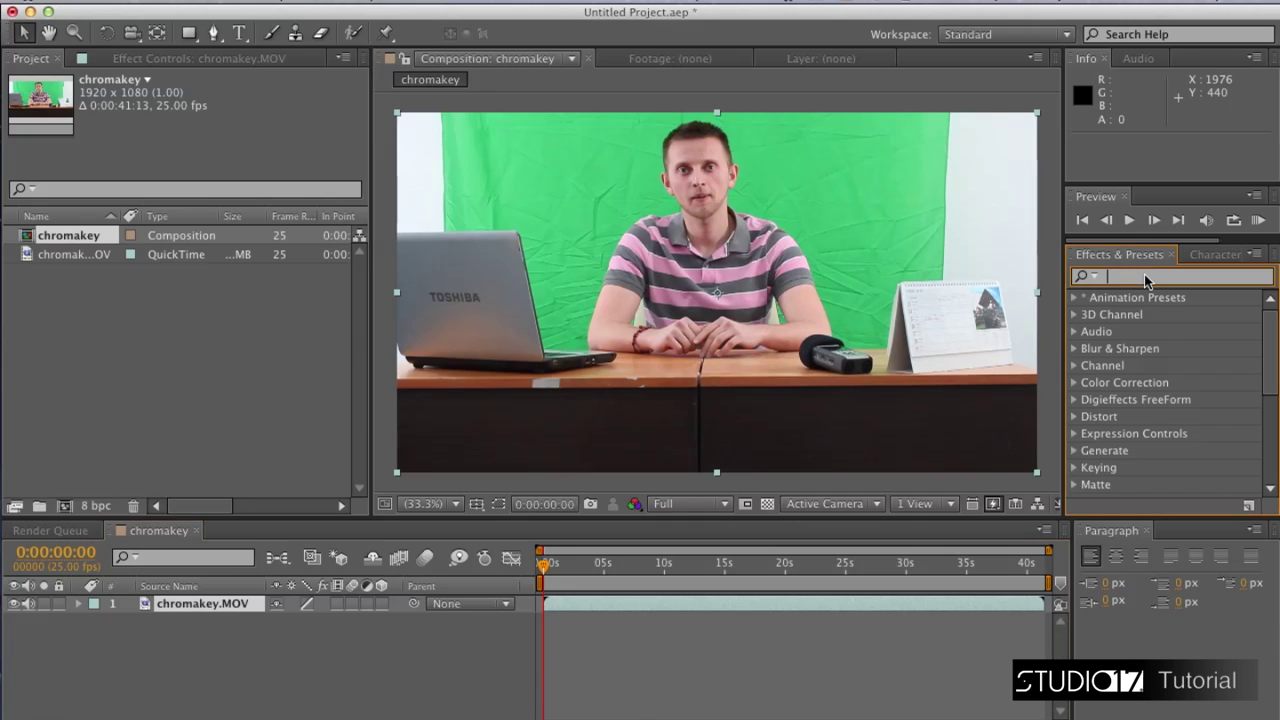
type("key")
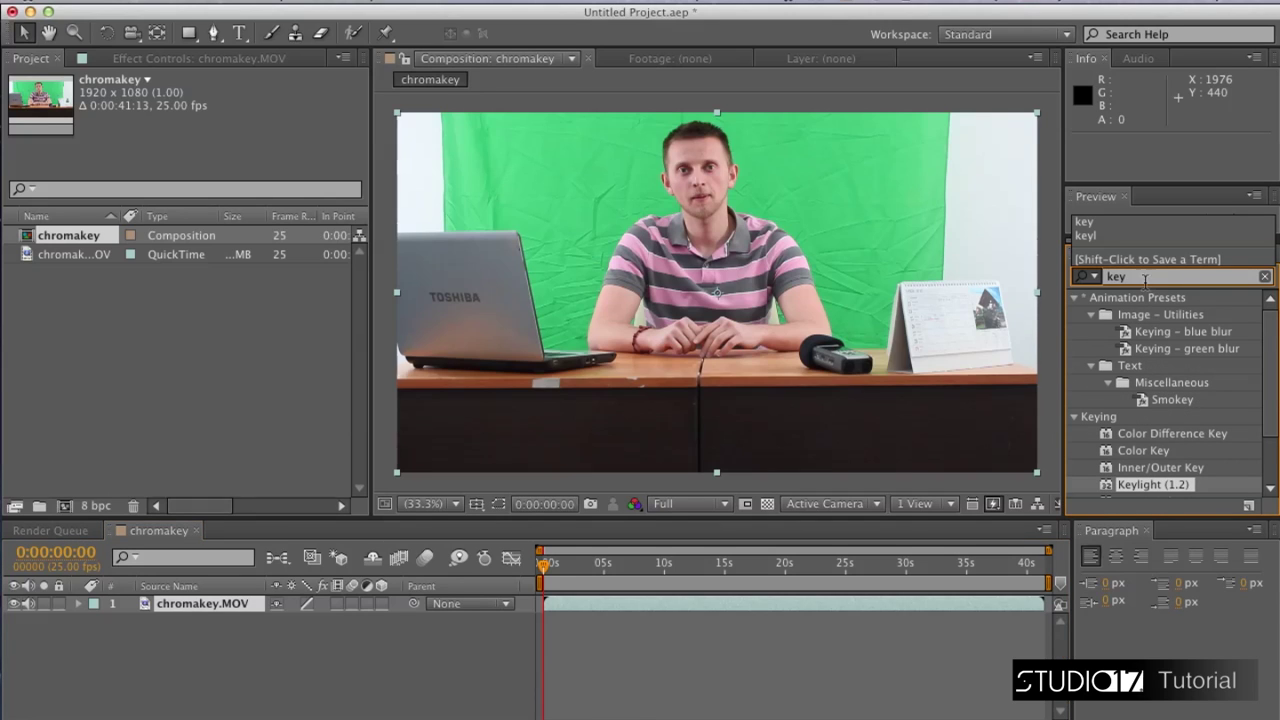
left_click_drag(1205, 490, 810, 390)
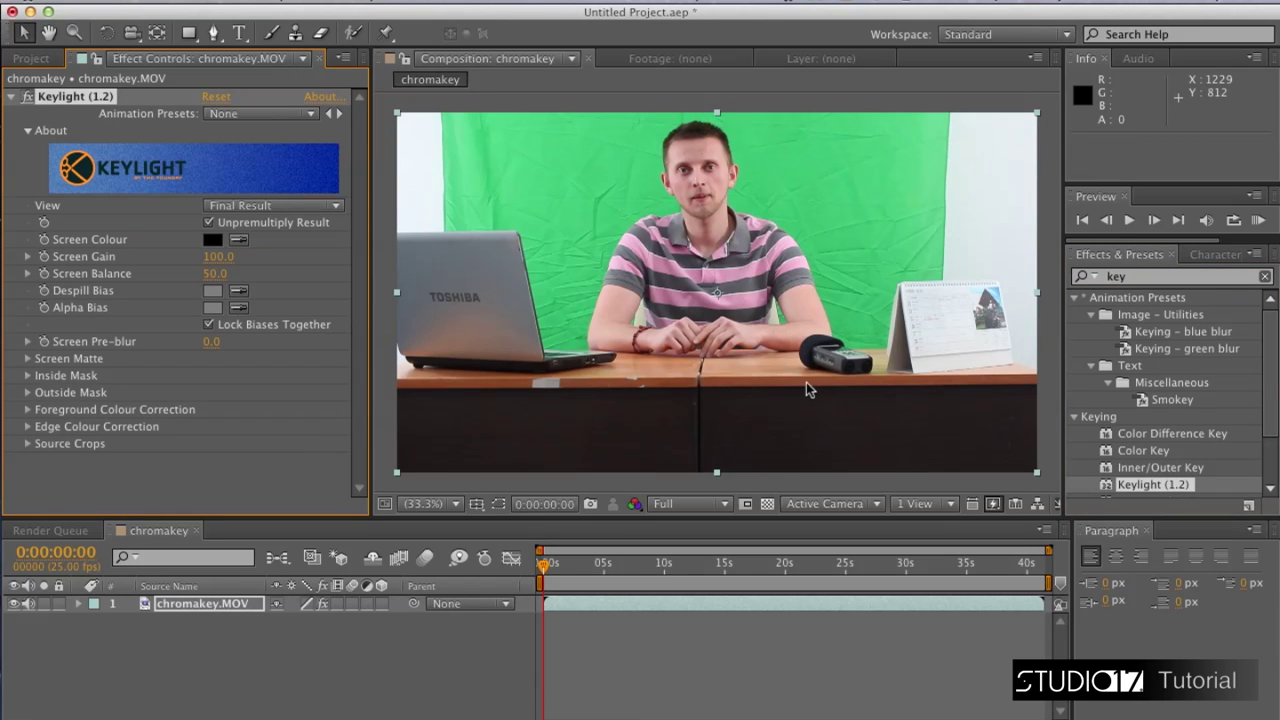
left_click(239, 238)
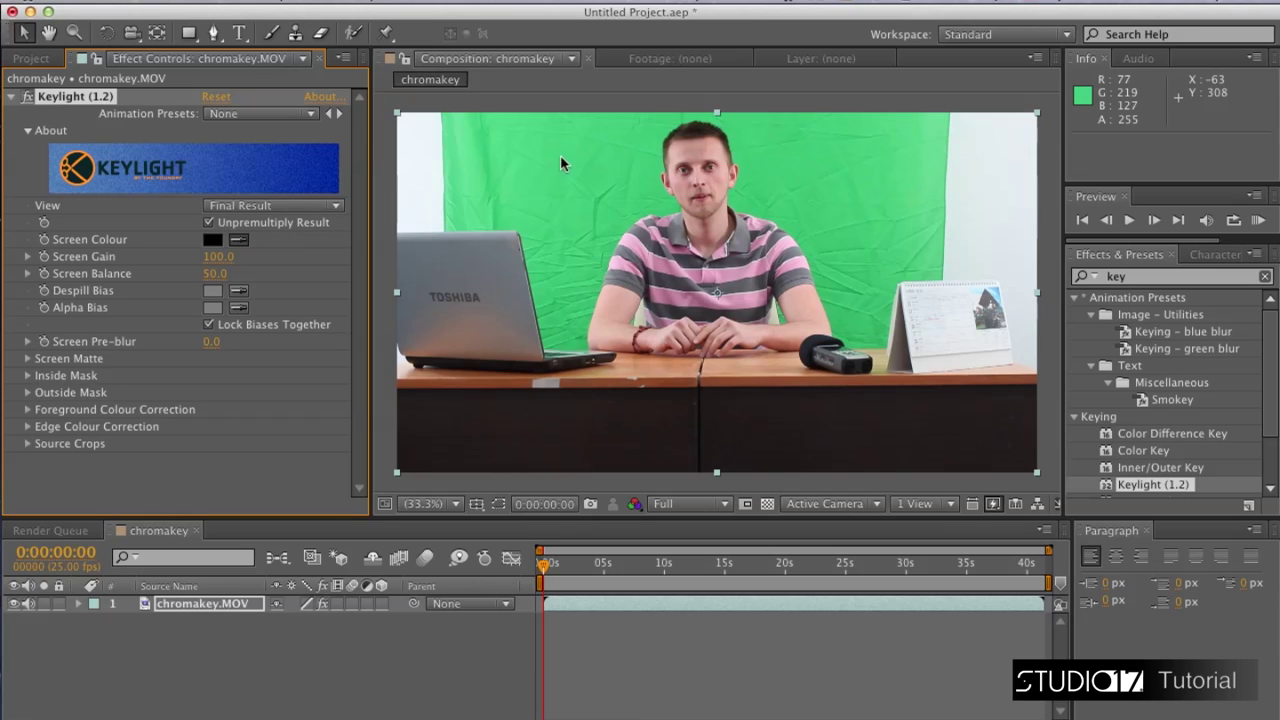
left_click(563, 155)
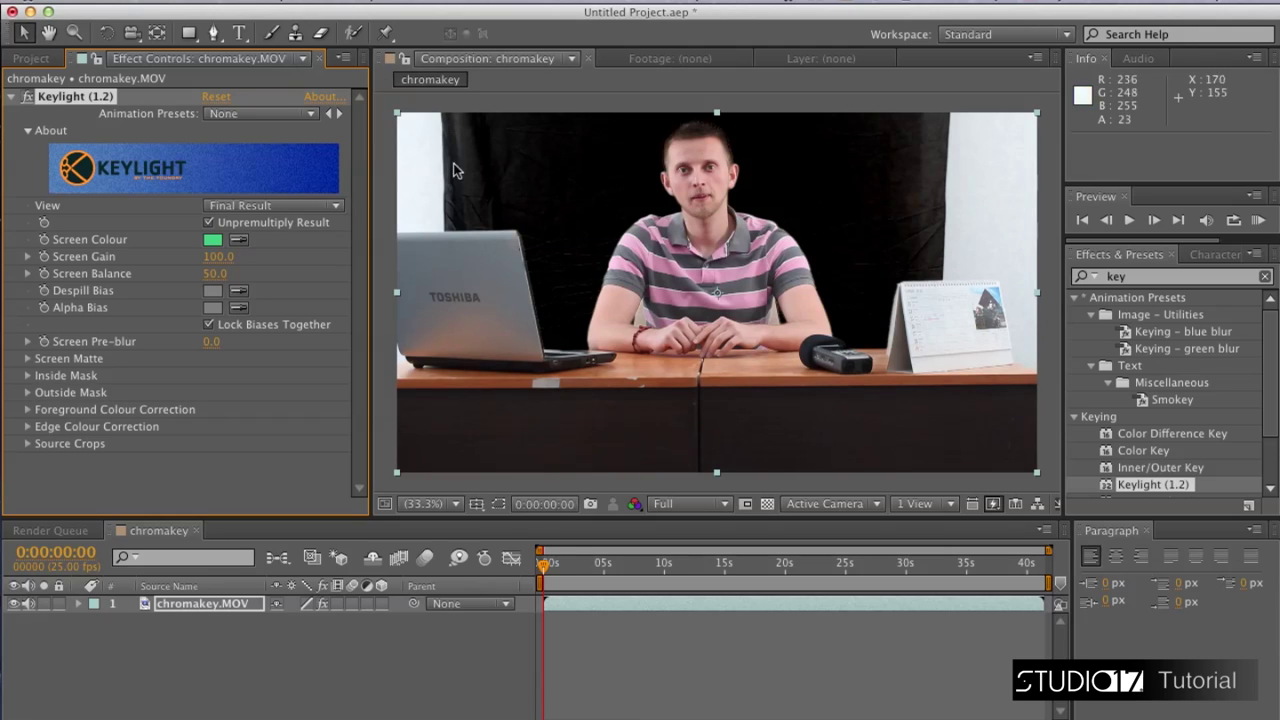
- Show Keylight's Screen Matte view and set Clip White to 52 and Clip Black to 50
left_click(337, 205)
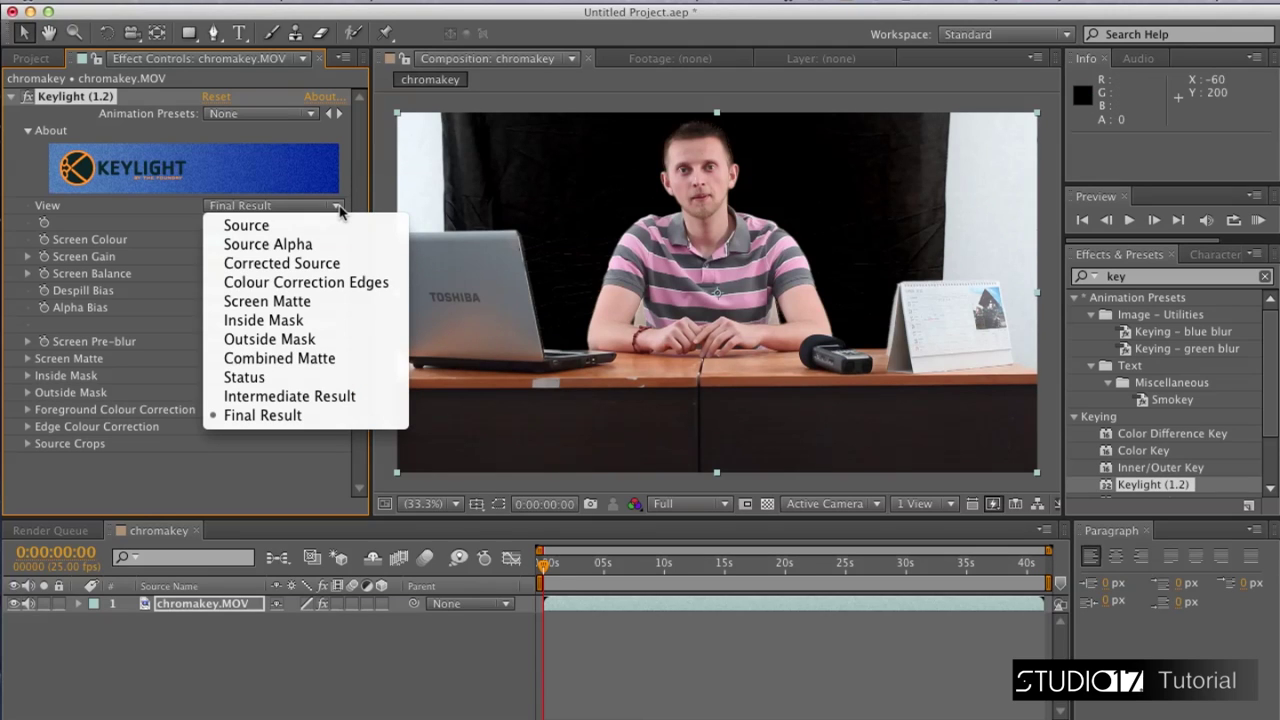
left_click(324, 301)
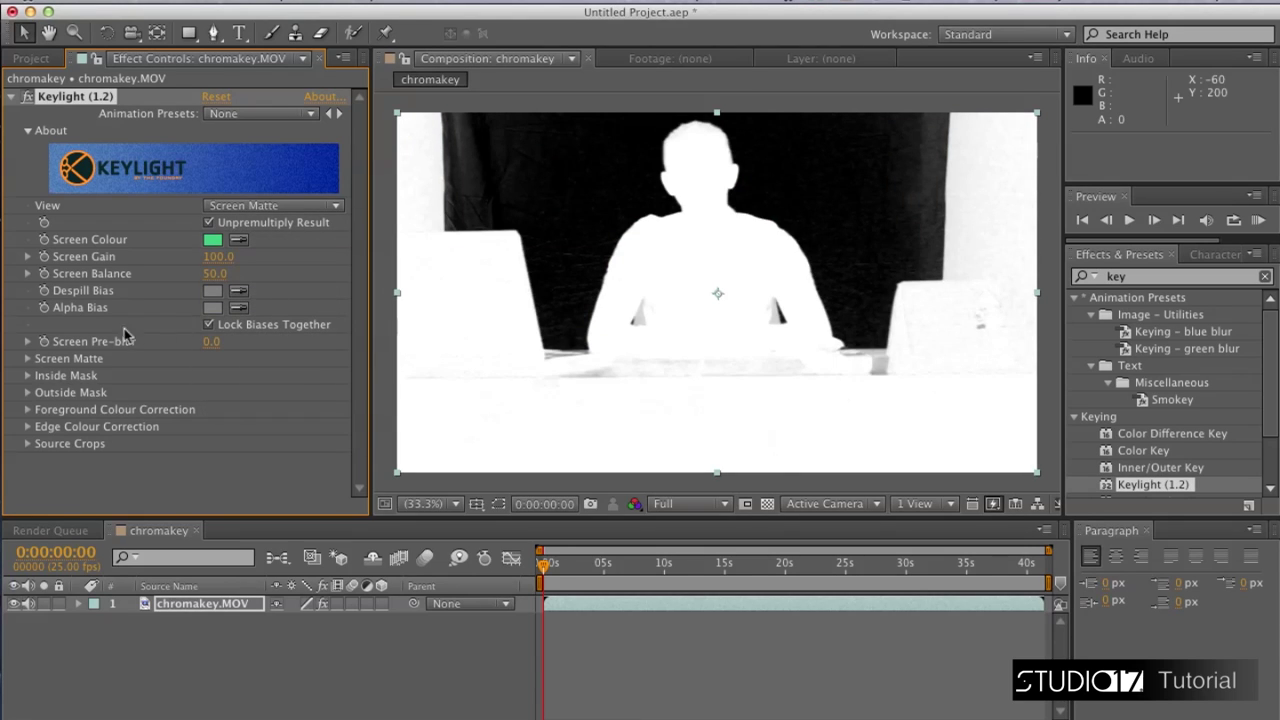
left_click(28, 358)
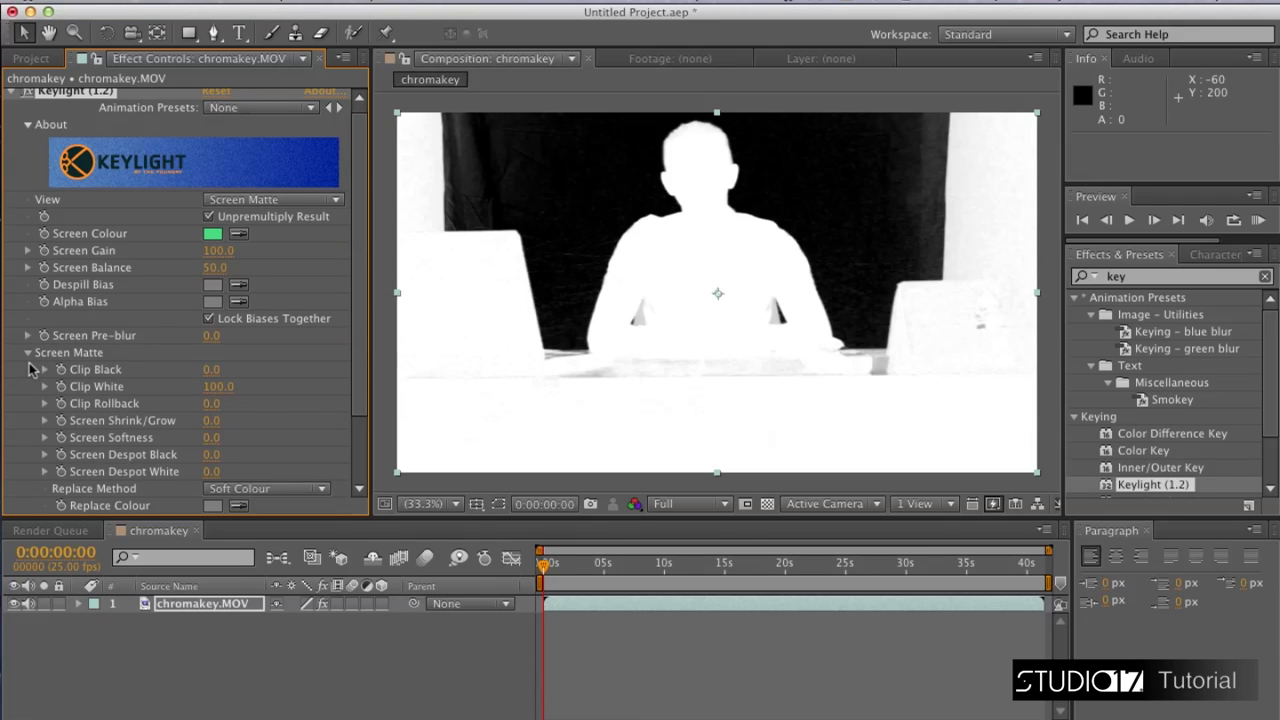
left_click(218, 386)
type("52")
key("shift+Tab")
type("50")
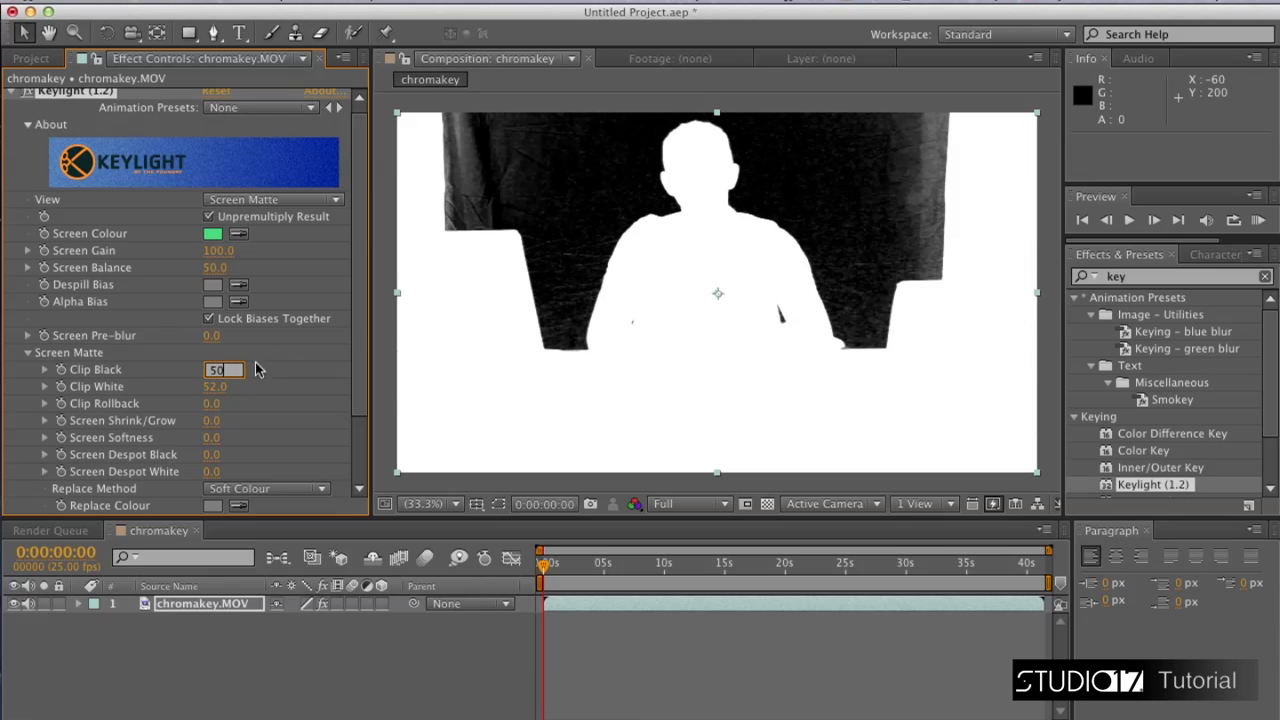
key("Return")
- Set Keylight's Screen Softness to 5 and return its view to Final Result
left_click(212, 440)
type("5")
key("Return")
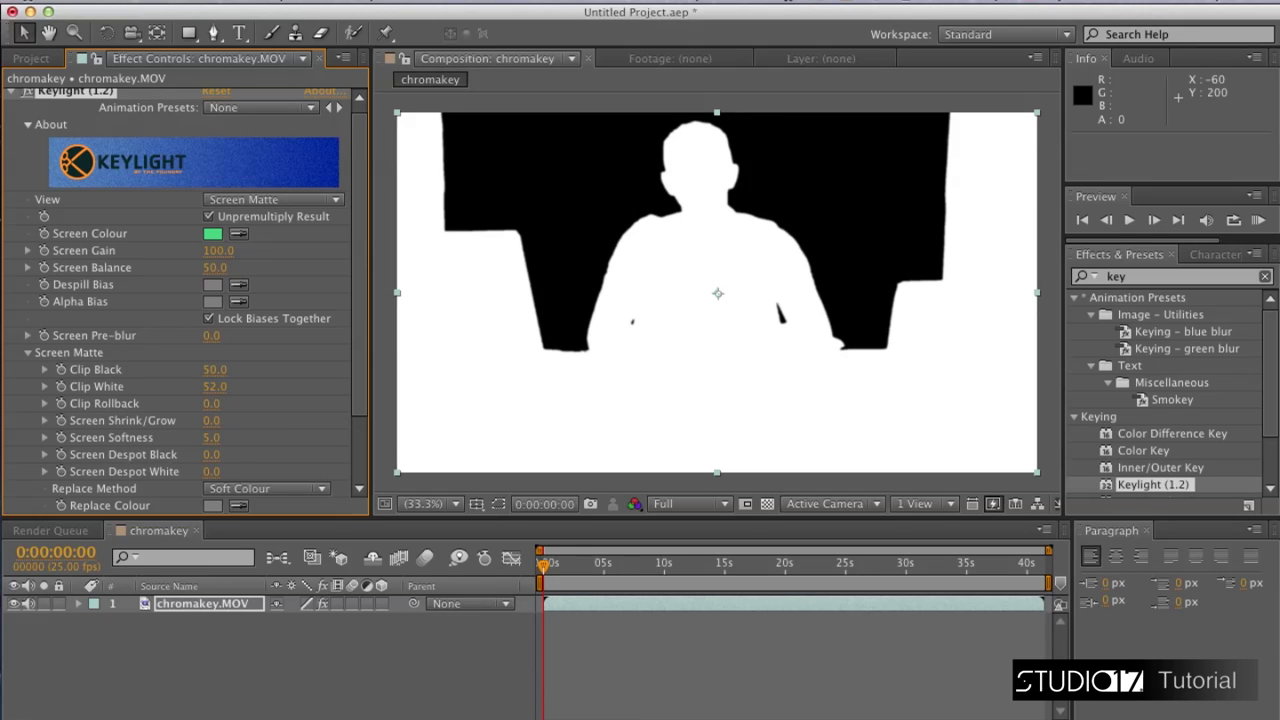
left_click(307, 202)
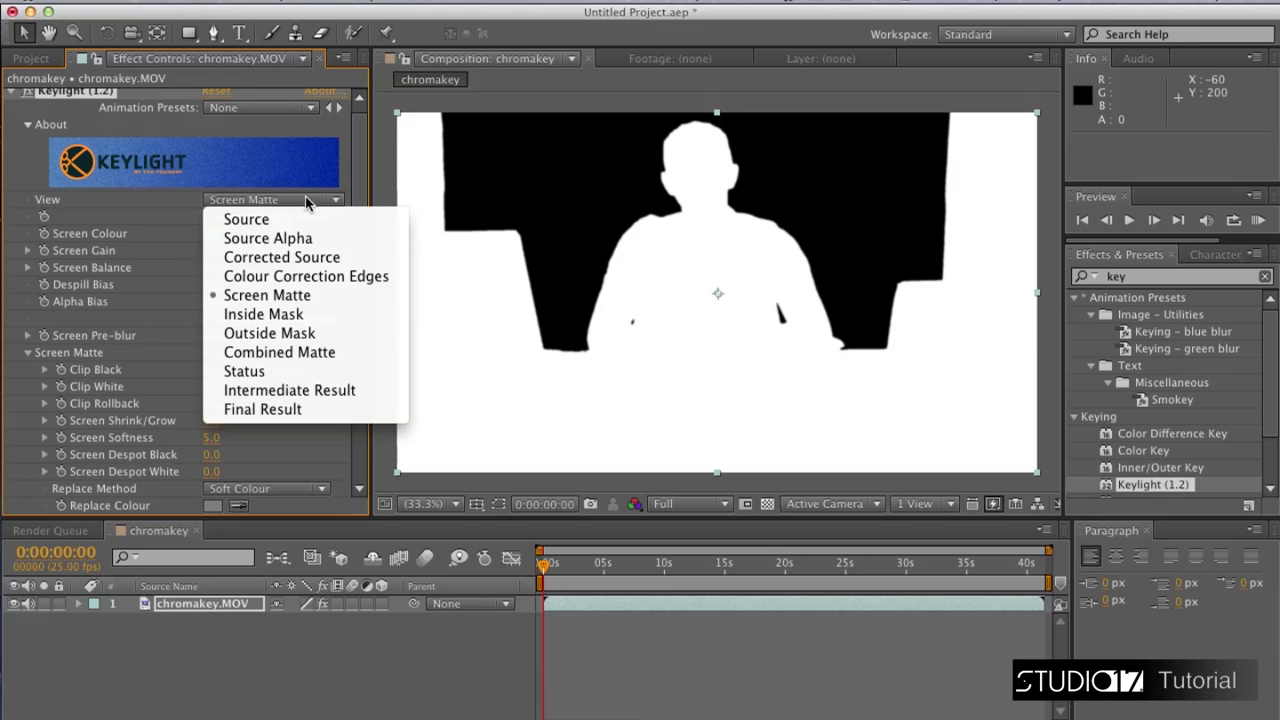
left_click(294, 410)
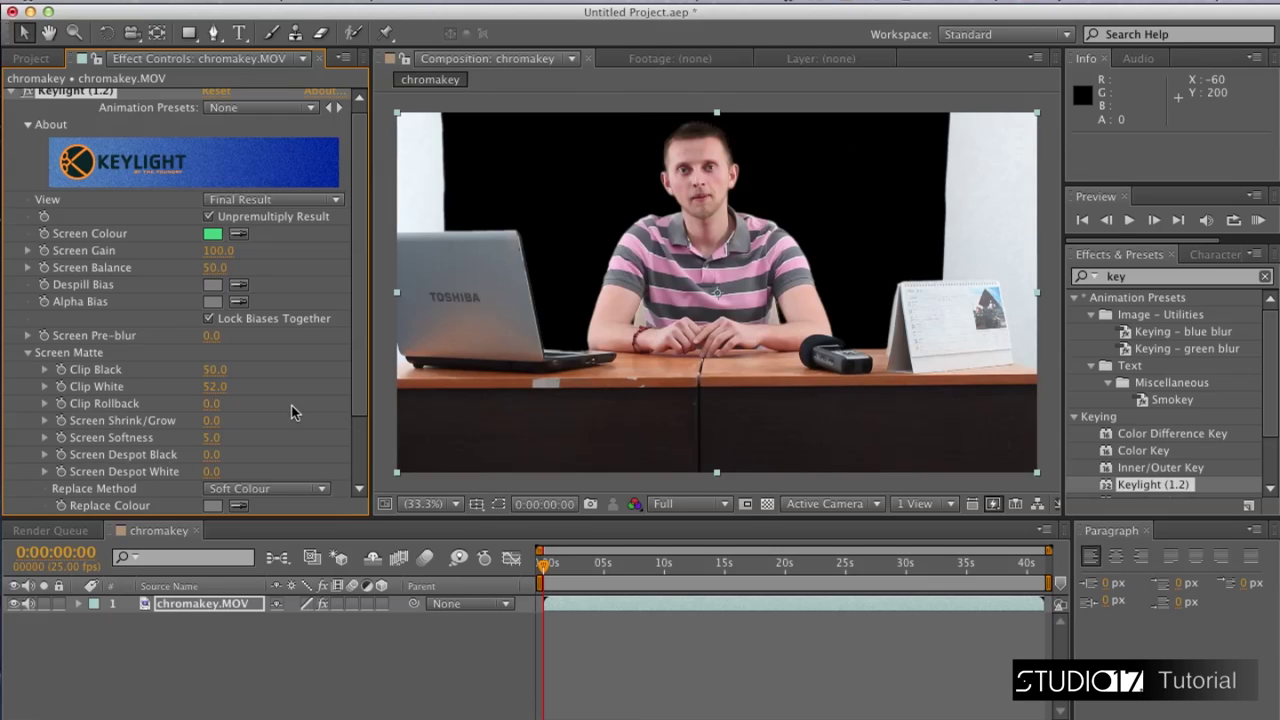
- Check the keyed background against the transparency grid, turning the grid on and off
left_click(768, 504)
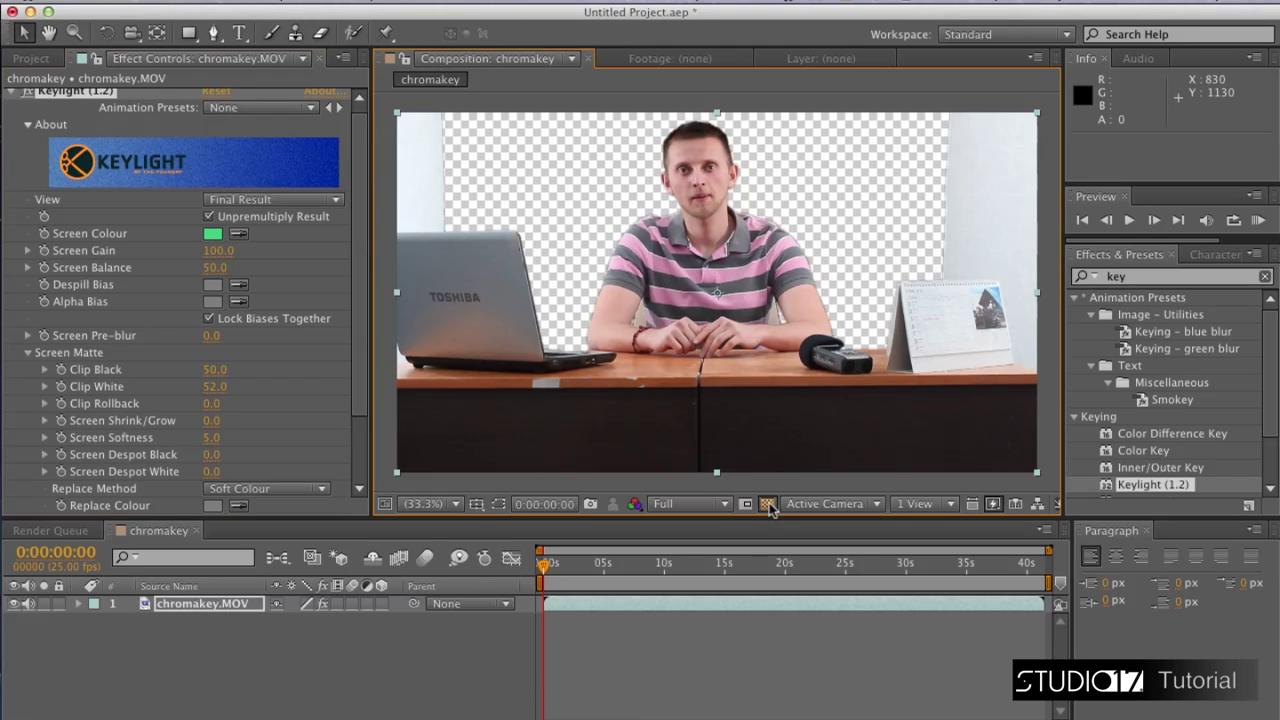
left_click(768, 504)
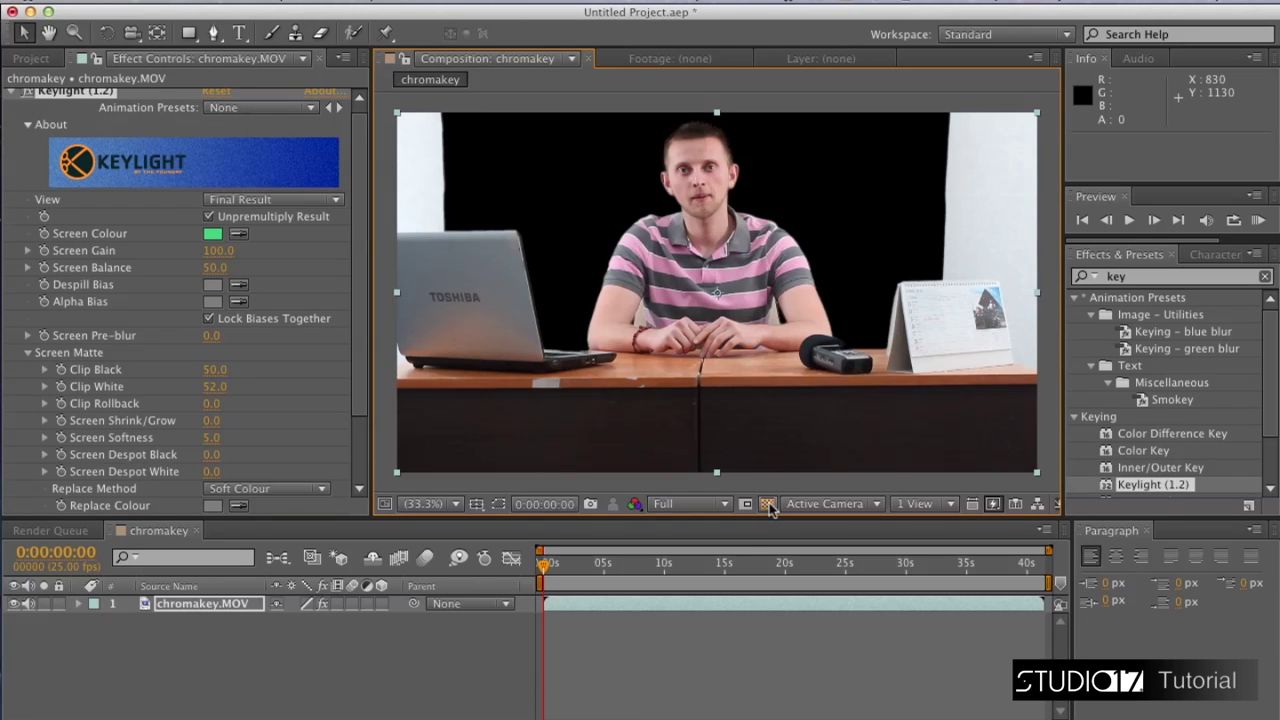
left_click(768, 504)
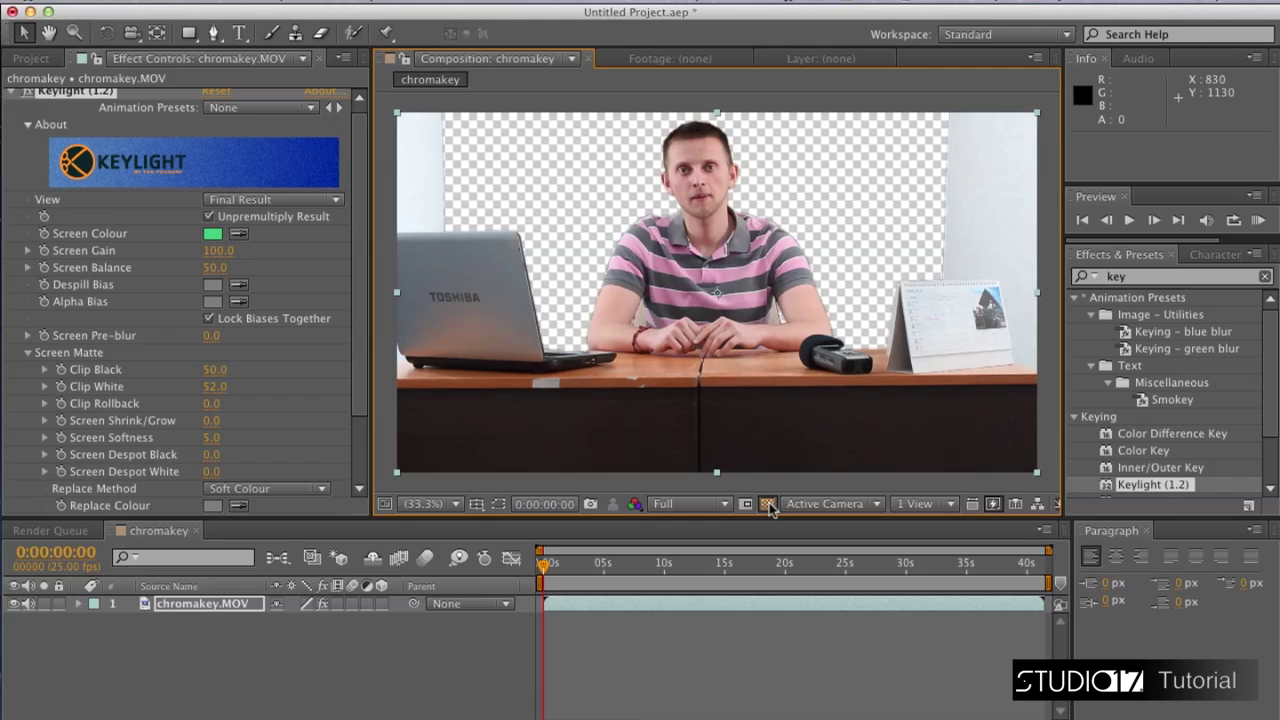
left_click(768, 504)
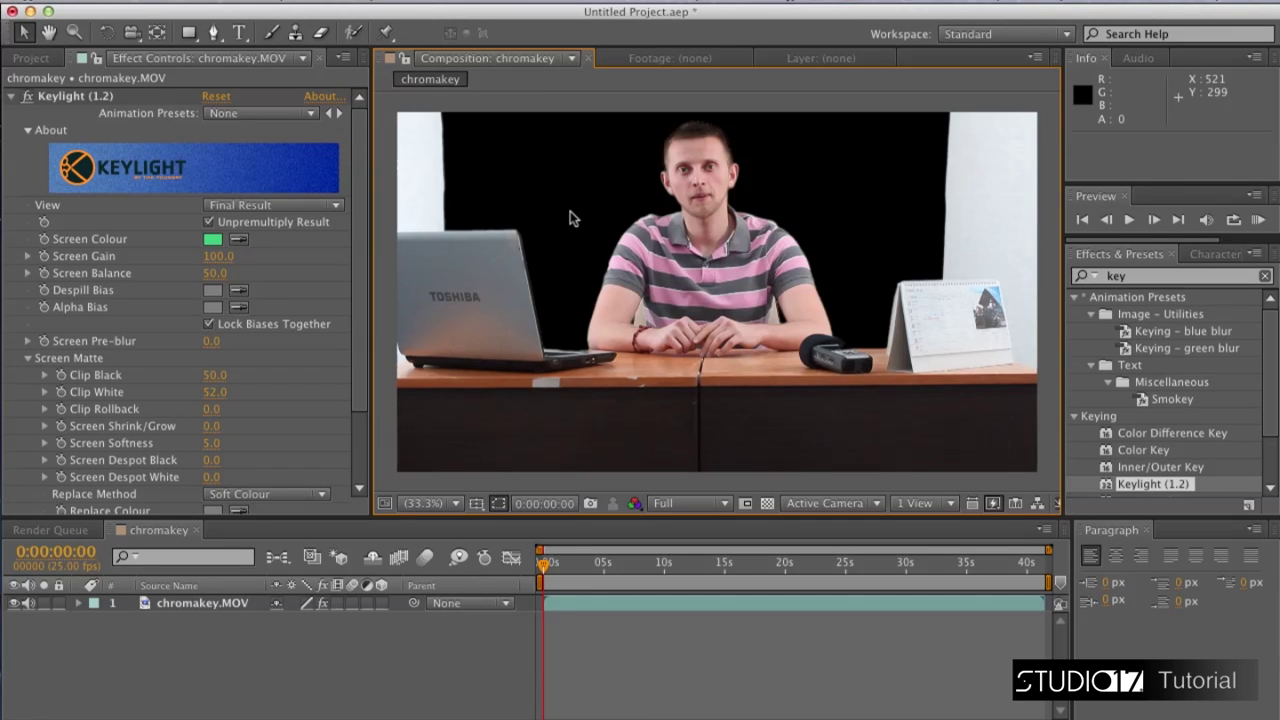
- Start a Pen mask on the footage layer from above the frame, down beside the white wall and along the laptop's top edge
left_click(572, 218)
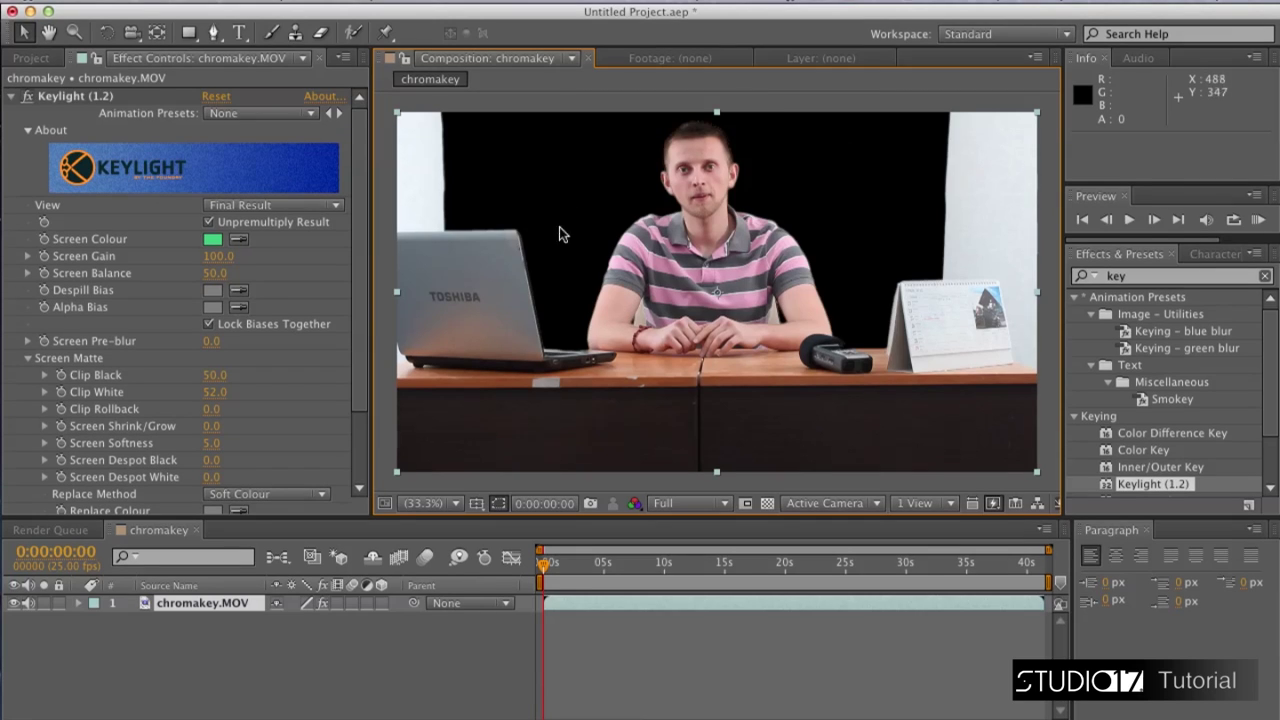
left_click(456, 505)
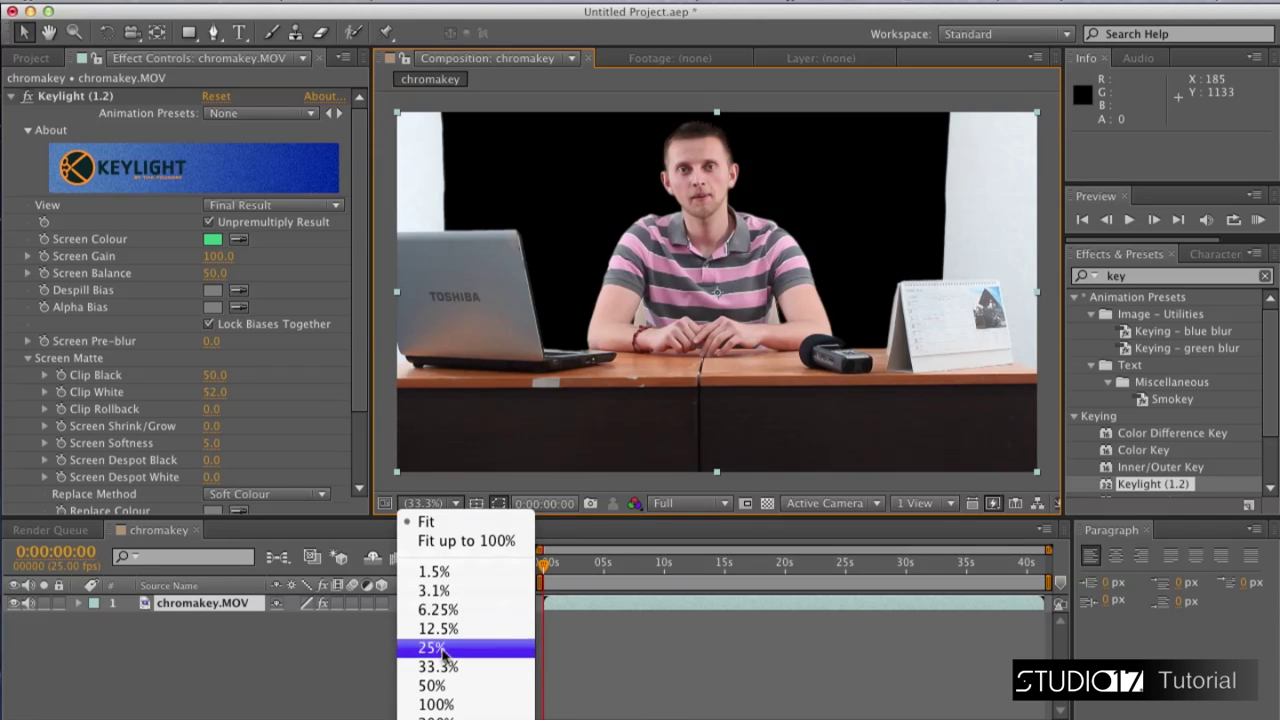
left_click(447, 686)
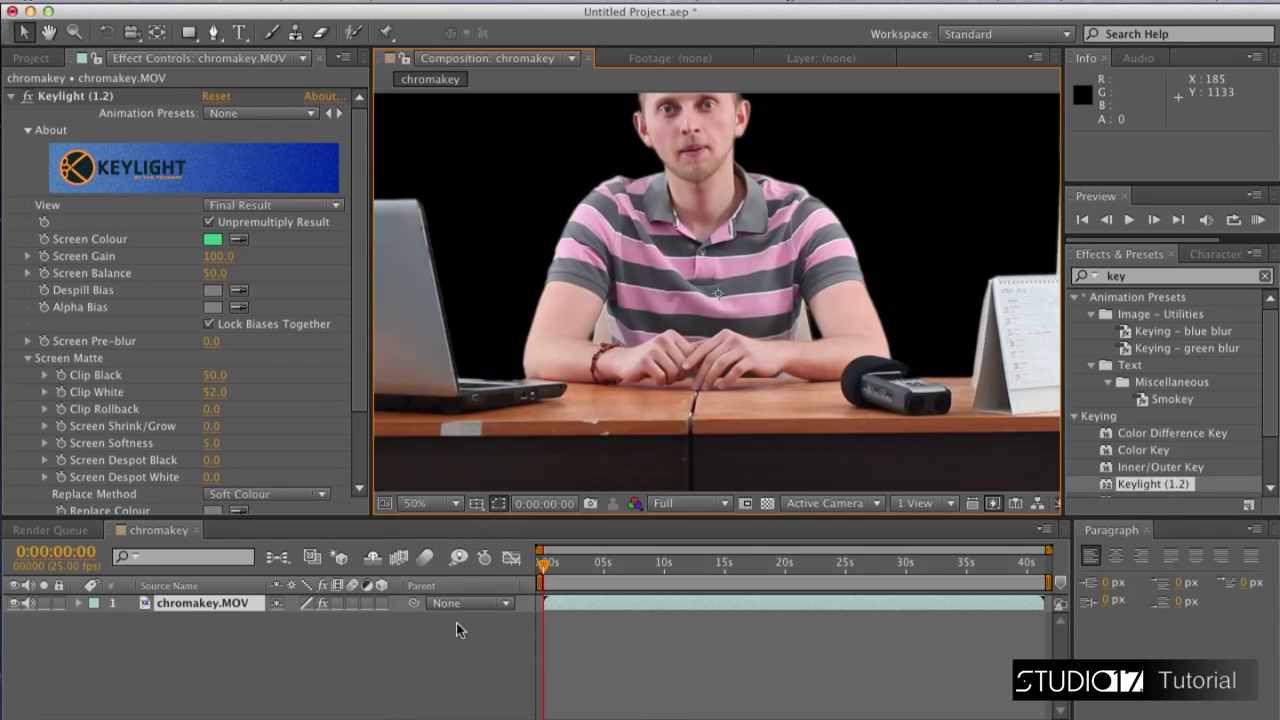
left_click_drag(466, 217, 768, 380)
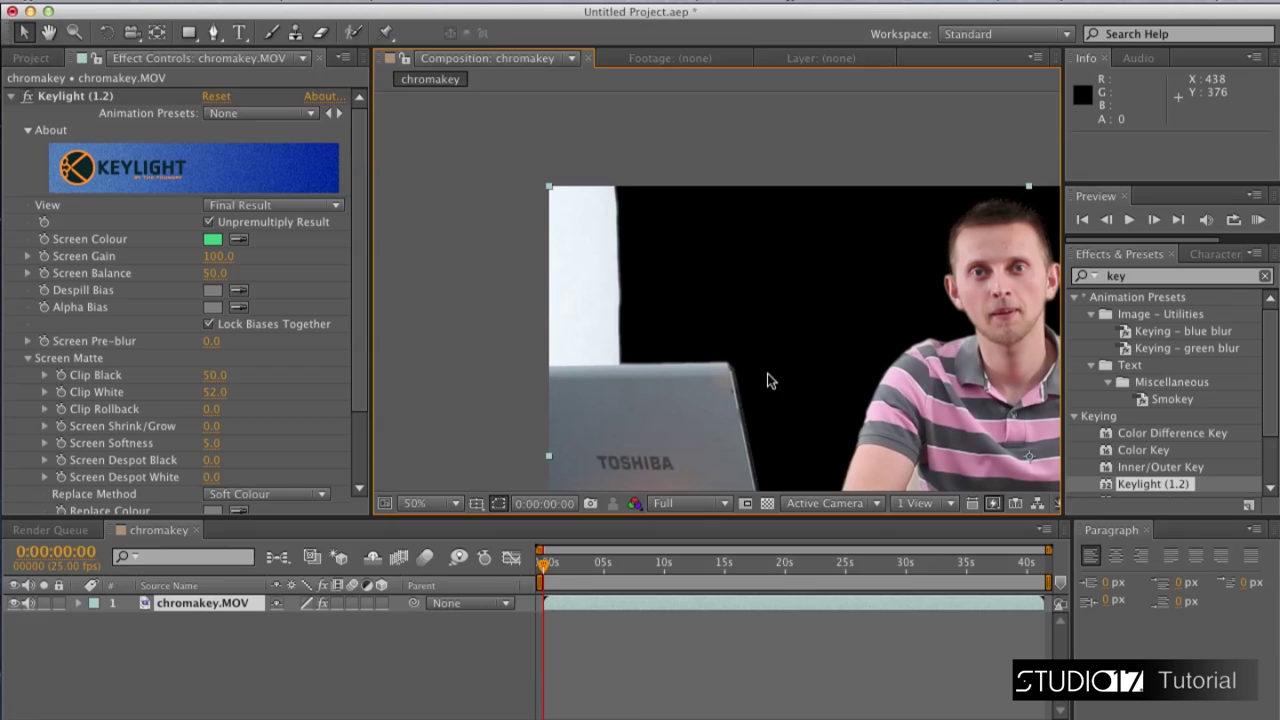
key("g")
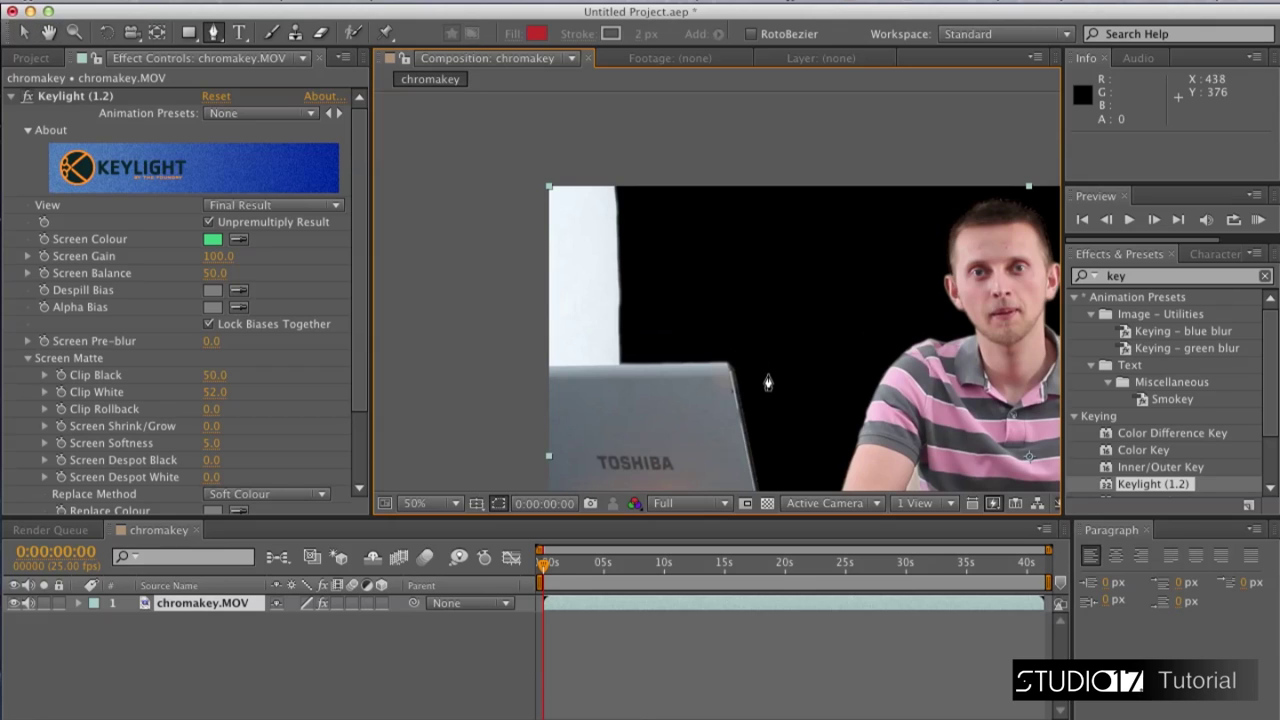
left_click(632, 162)
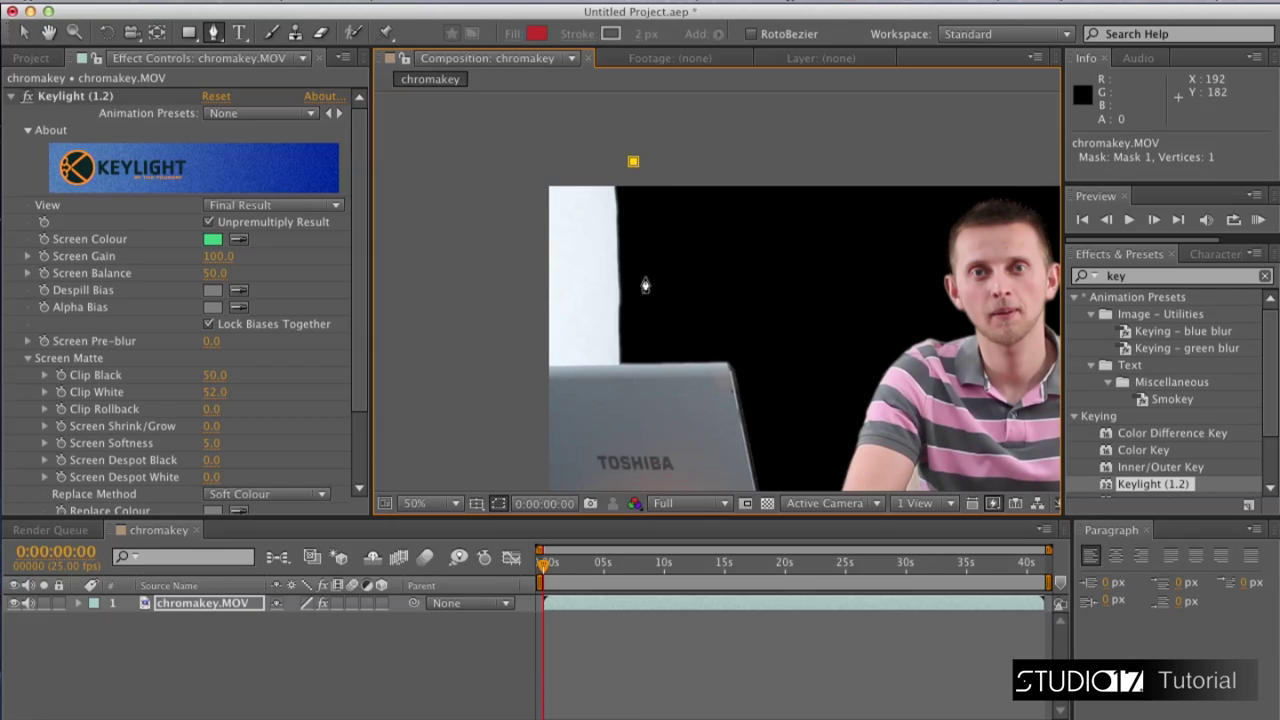
left_click(638, 363)
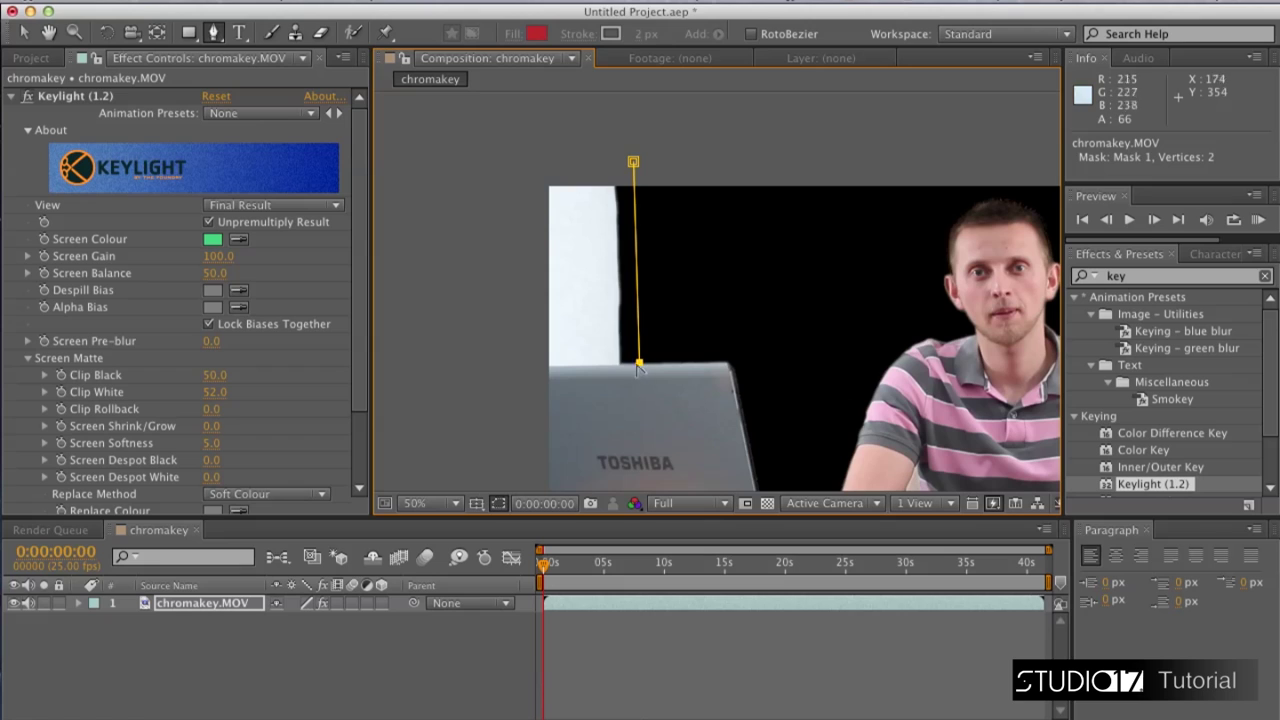
left_click(531, 365)
- Continue the mask outline down the laptop's outer side, around its lower corner and out past the desk's end
key("h")
left_click_drag(563, 399, 535, 169)
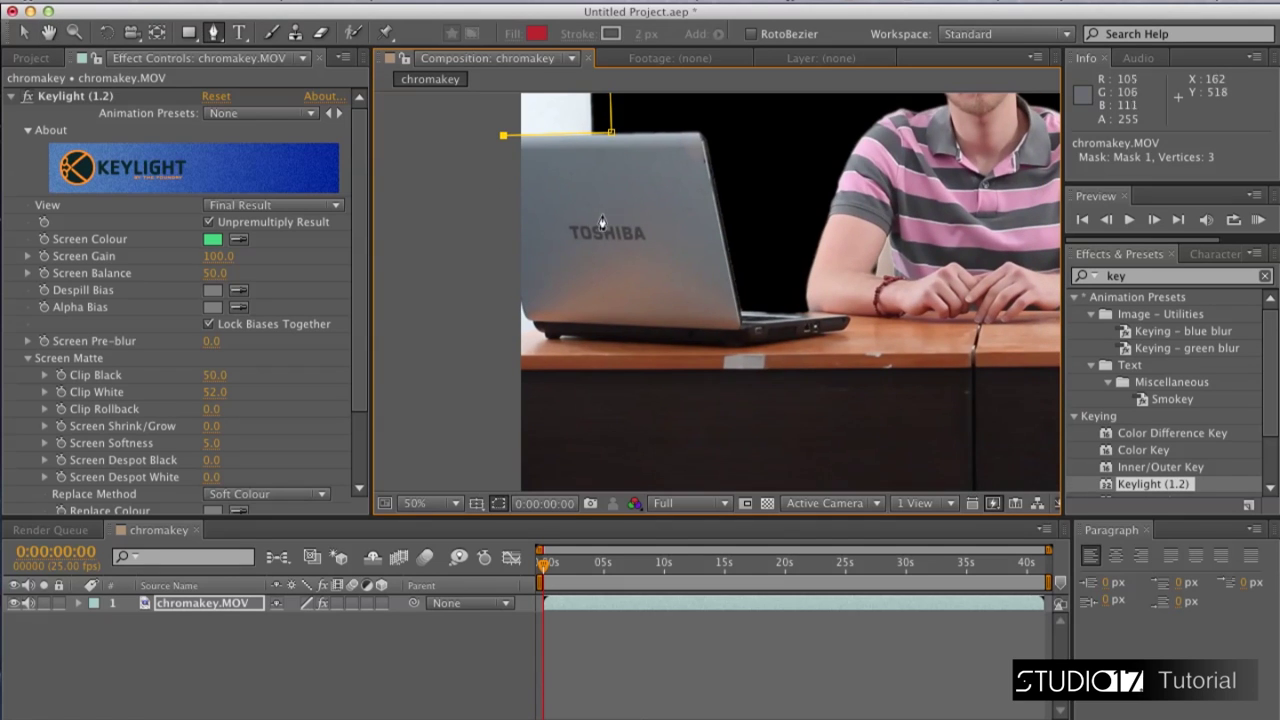
left_click(518, 298)
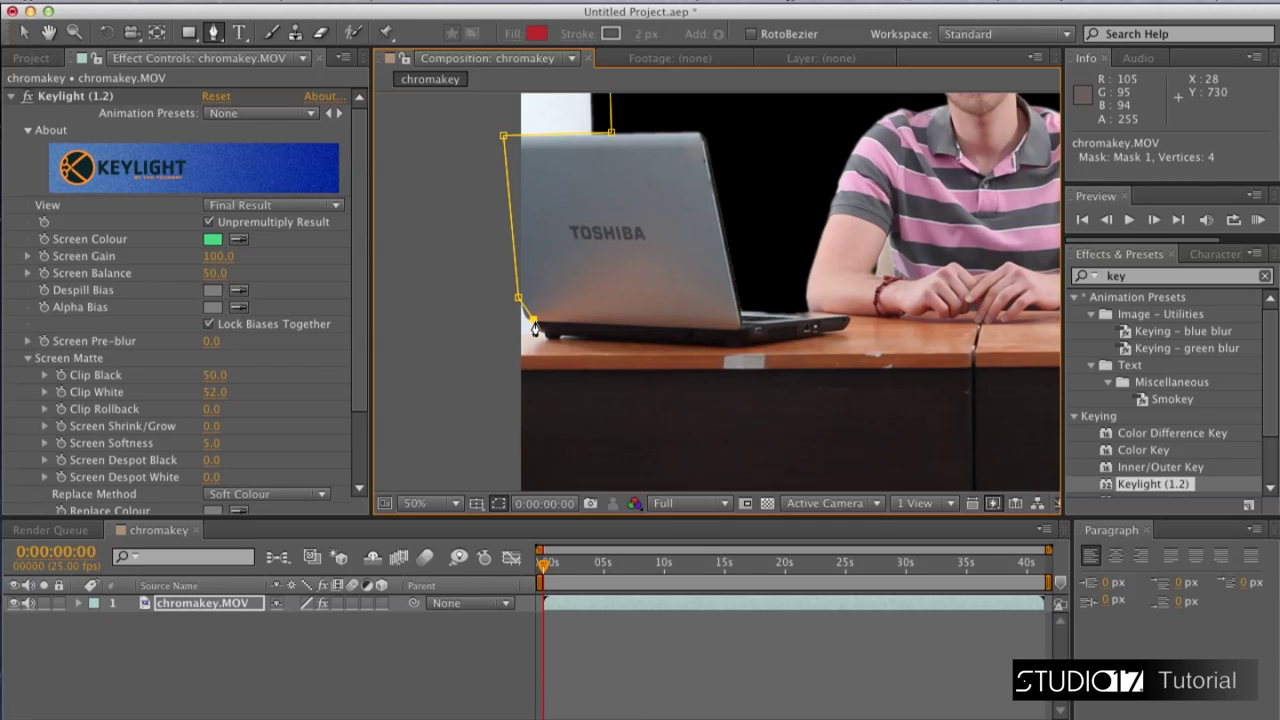
left_click(546, 322)
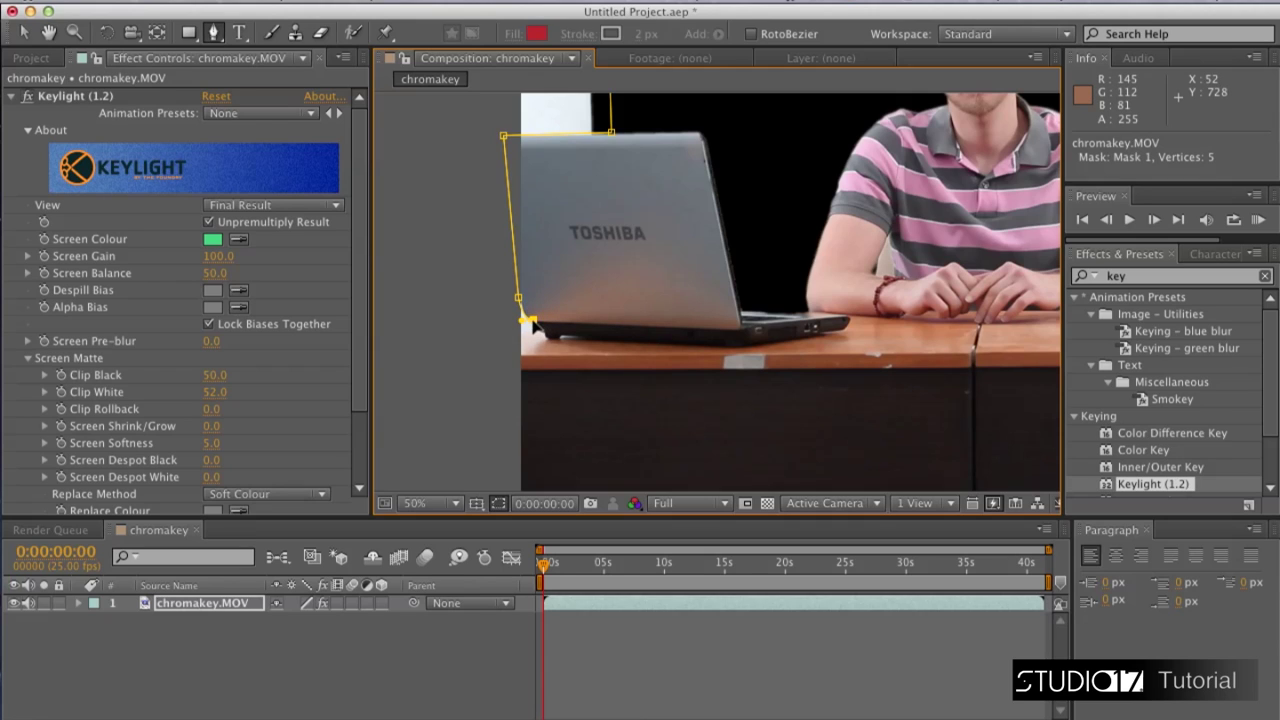
left_click(501, 347)
- Extend the mask outline below the whole desk and up outside the frame to the desktop level on the calendar's side
key("space")
left_click_drag(718, 414, 709, 320)
left_click(437, 361)
key("space")
left_click_drag(855, 341, 609, 251)
left_click(983, 358)
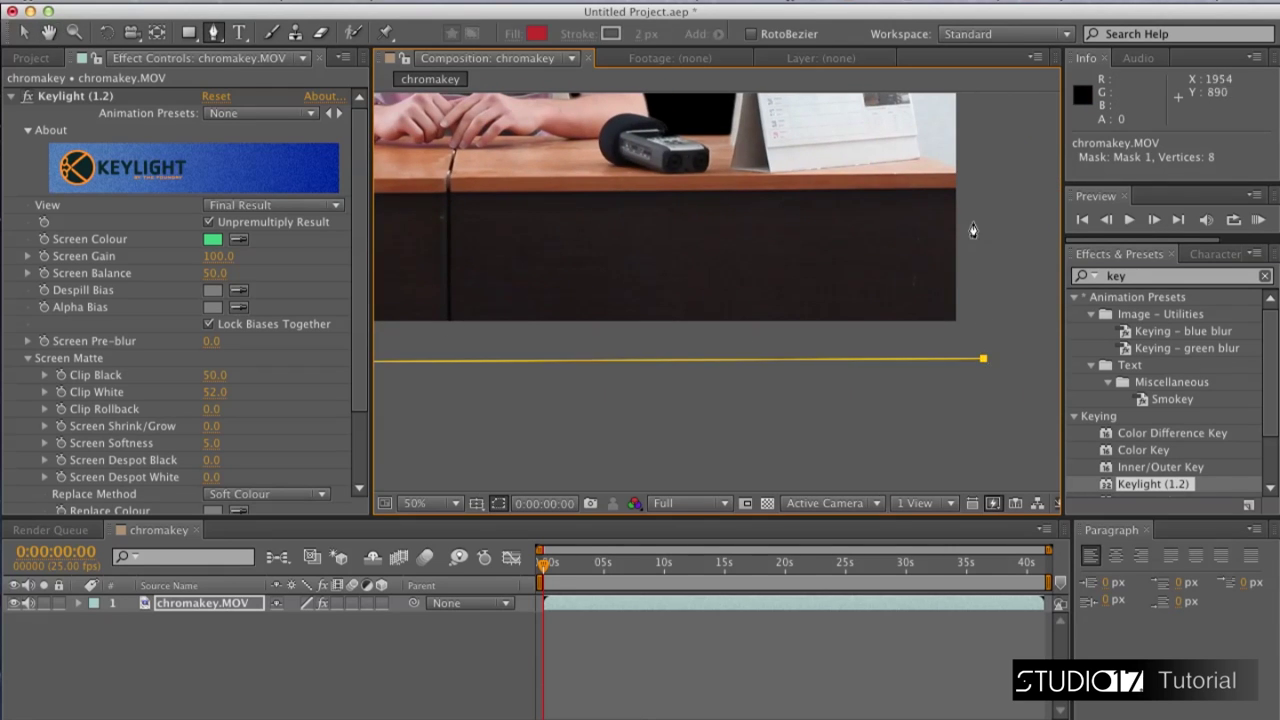
left_click(967, 176)
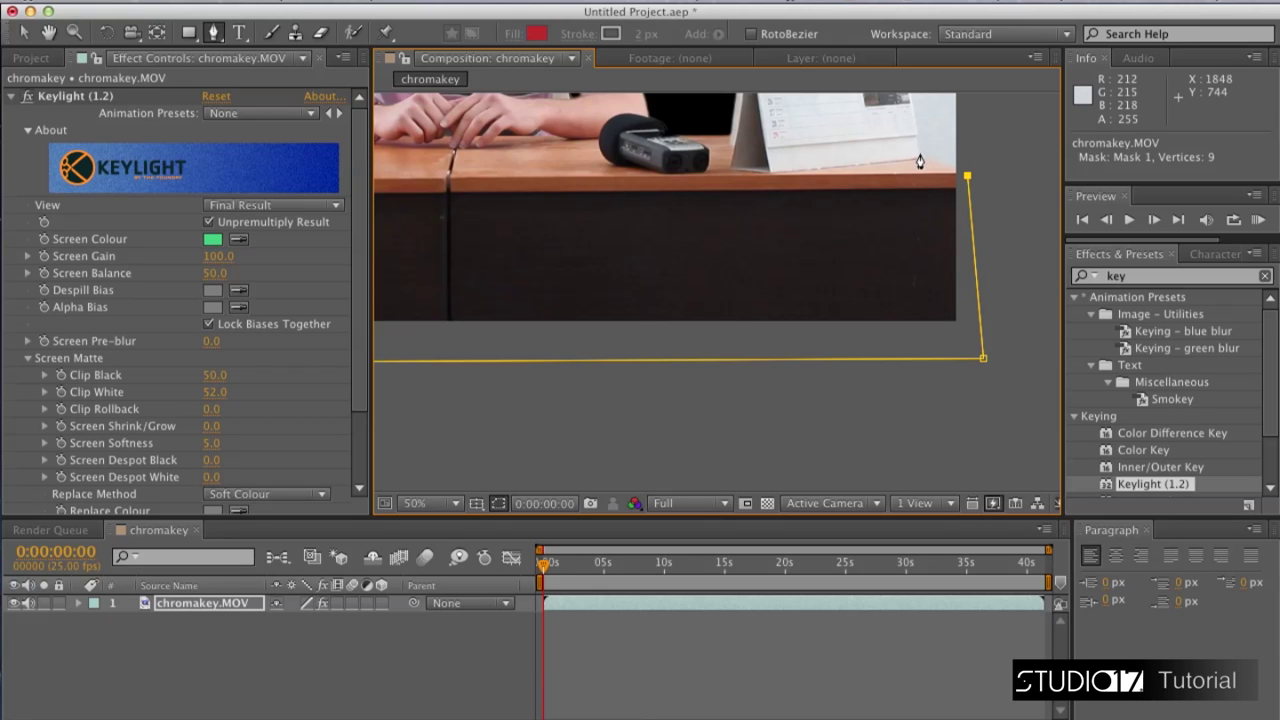
- Trace the mask around the calendar's outer side and top edge, then up above the frame
left_click(920, 155)
left_click_drag(920, 140, 910, 290)
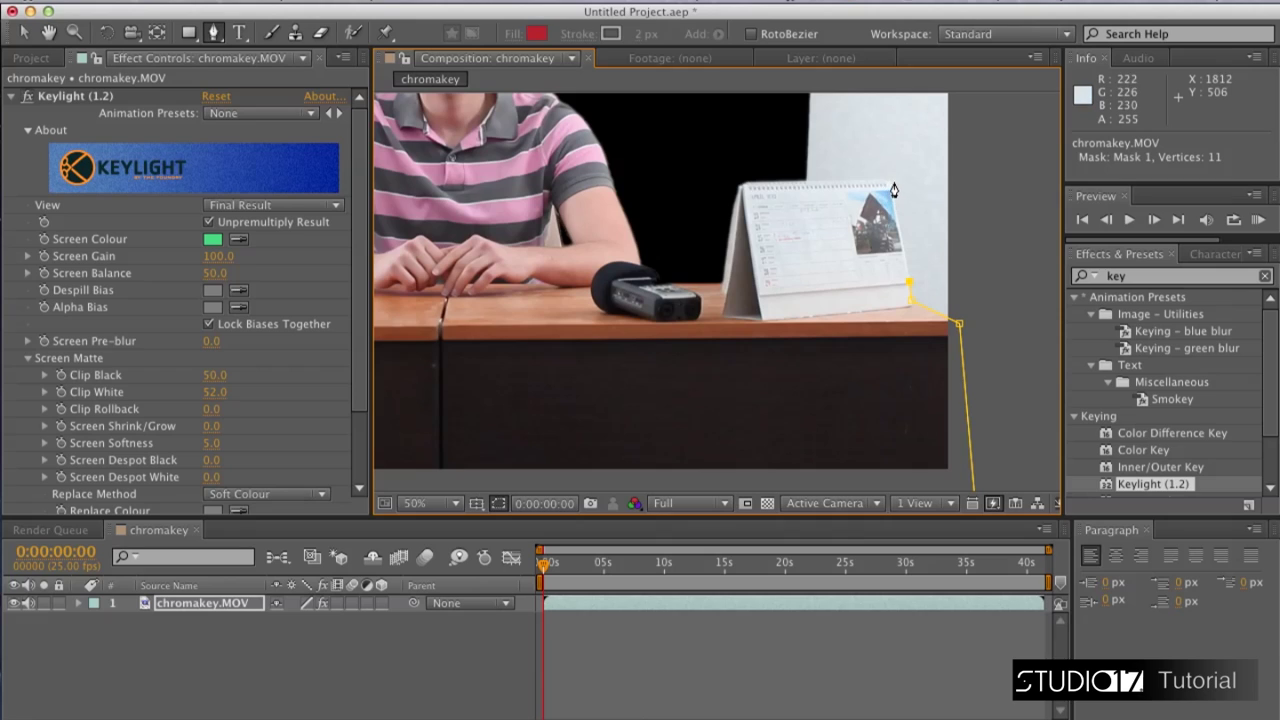
left_click(776, 177)
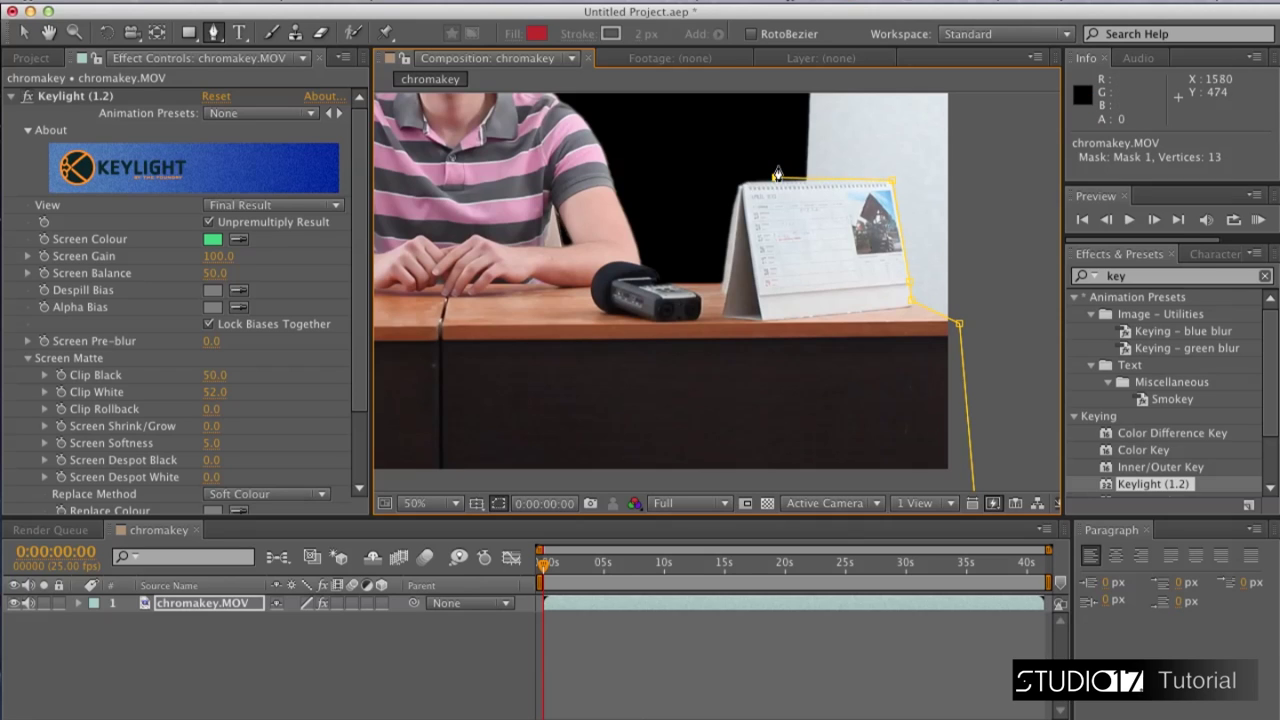
left_click_drag(777, 175, 757, 432)
left_click(735, 118)
- Close the mask path at its first vertex and switch back to the Selection tool
left_click_drag(707, 134, 960, 163)
left_click_drag(503, 185, 611, 177)
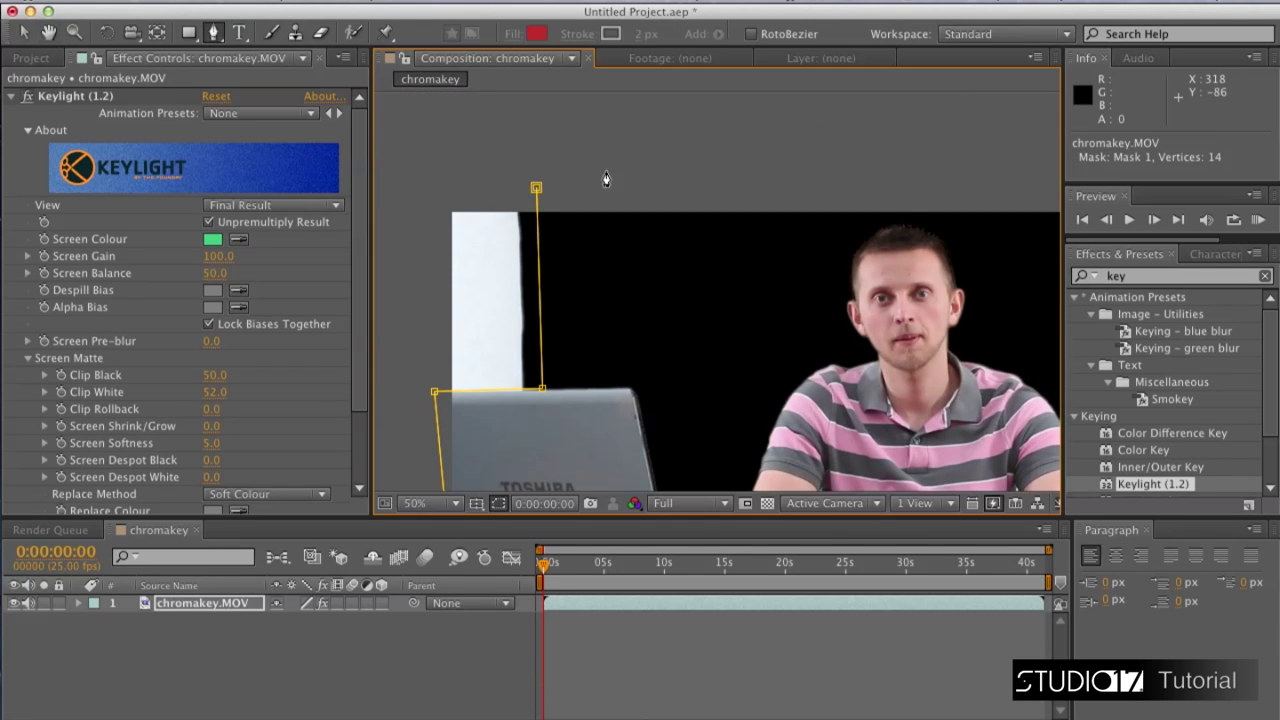
left_click(536, 188)
left_click(25, 33)
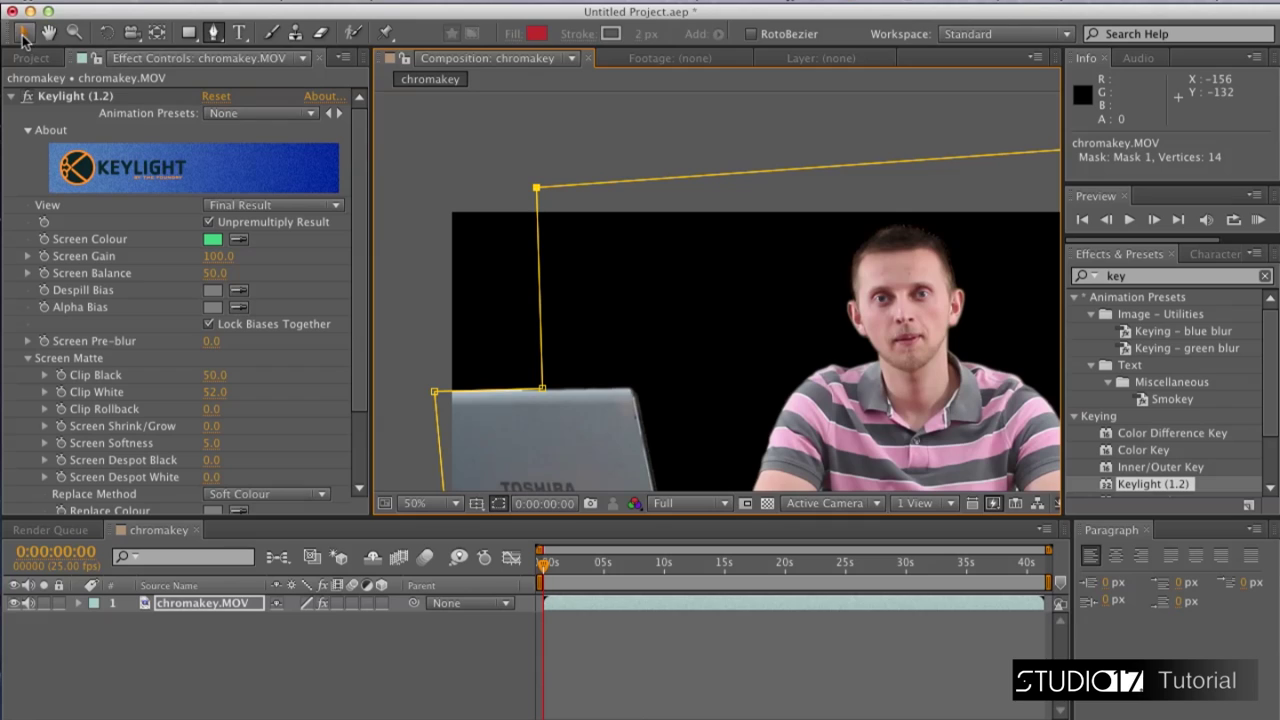
- Deselect the masked chromakey.MOV layer and fit the whole composition in the viewer
left_click(436, 124)
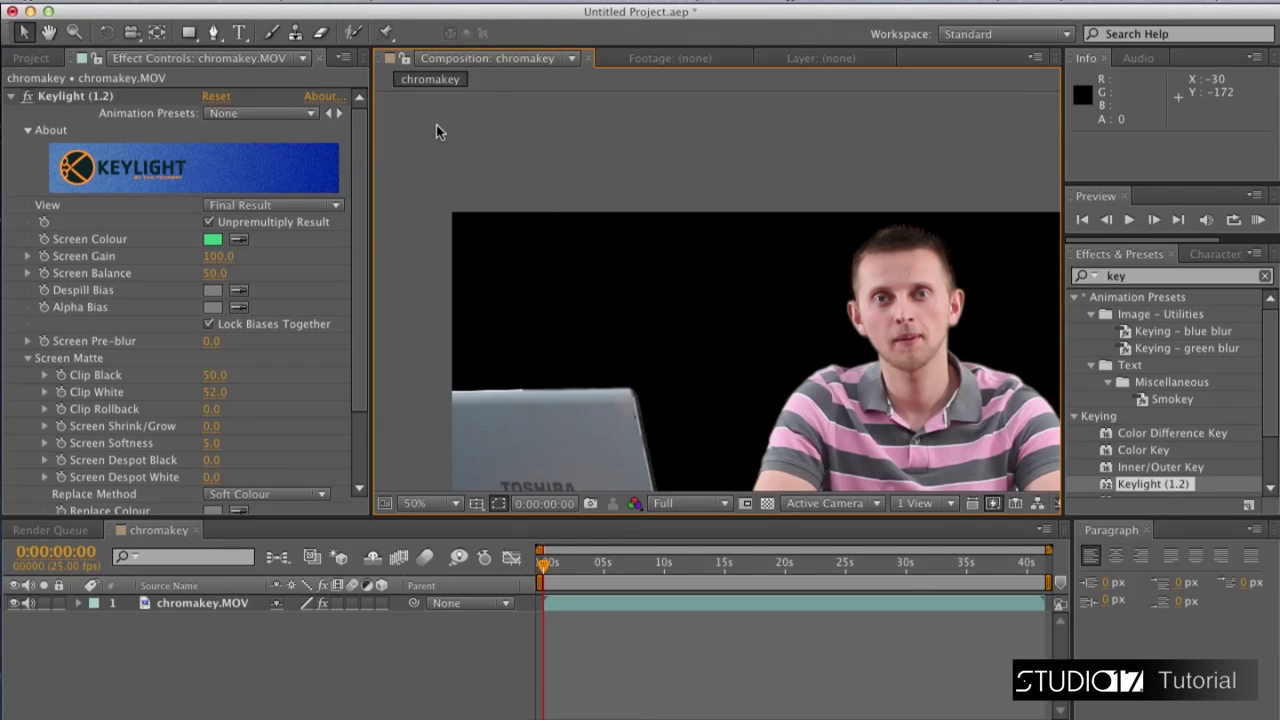
left_click(455, 503)
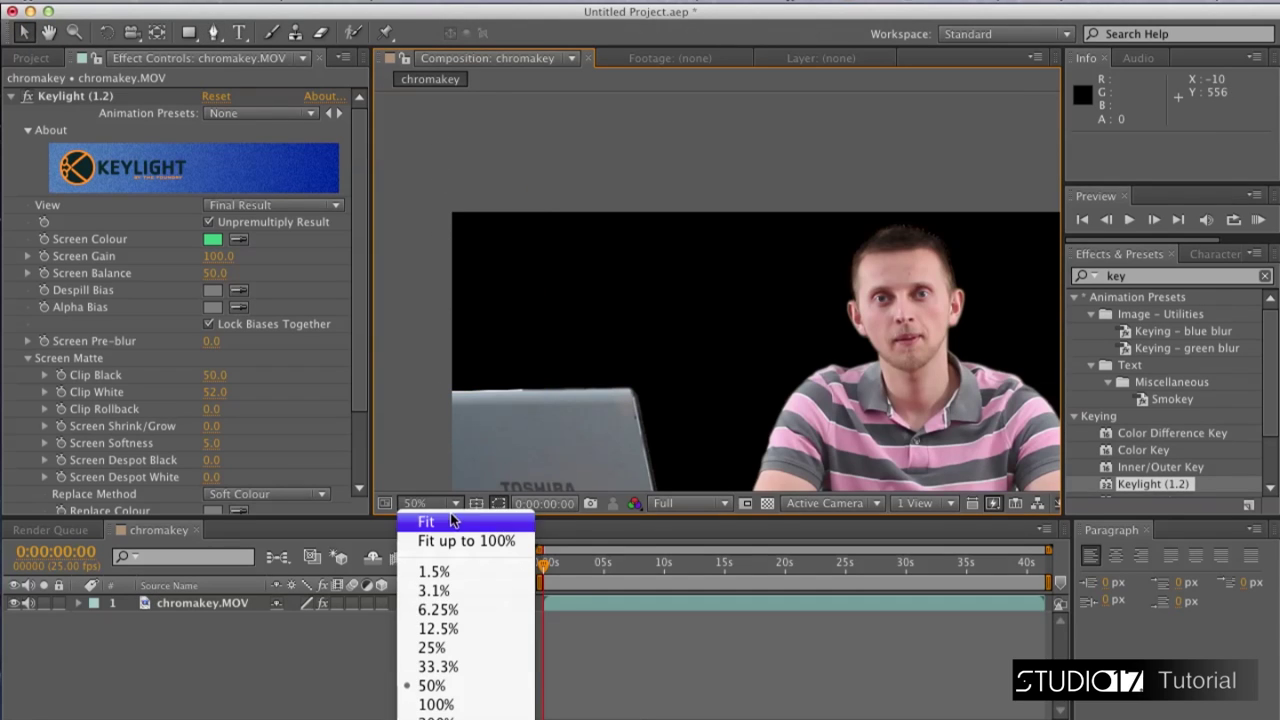
left_click(451, 522)
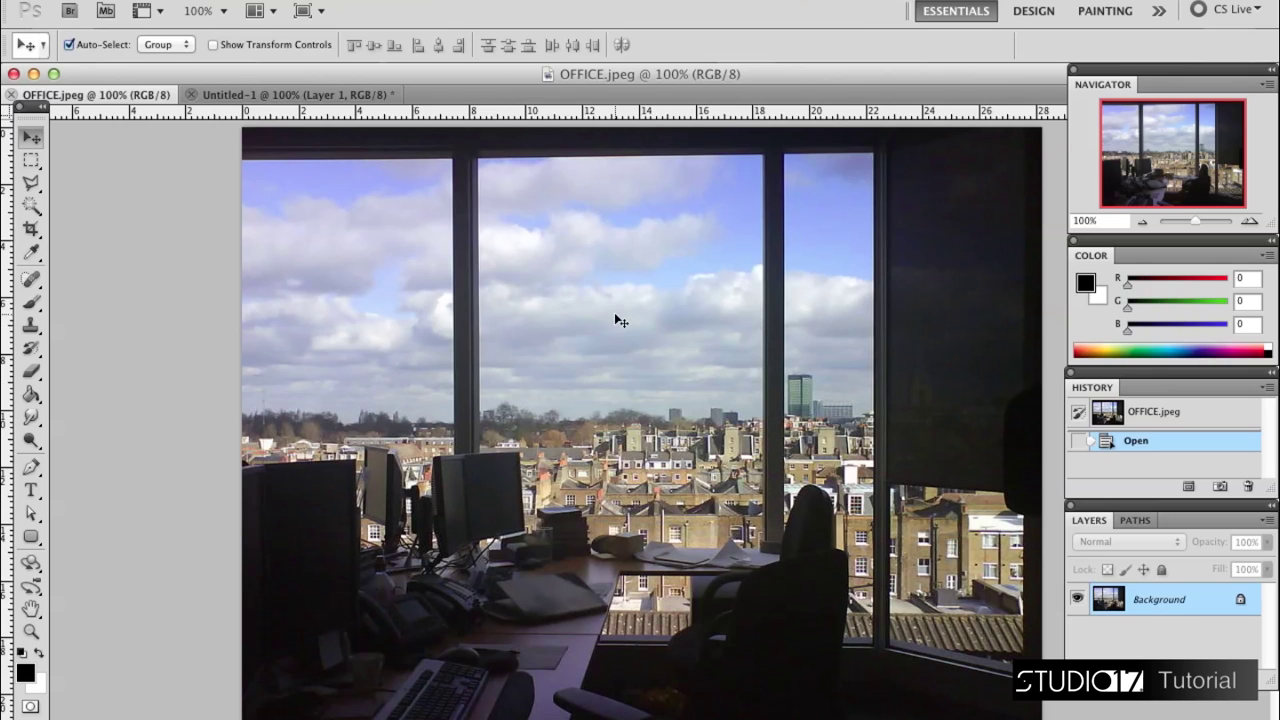
- In Photoshop, convert OFFICE.jpeg's locked Background into a regular layer and set the zoom to 170%
double_click(1113, 597)
key("Return")
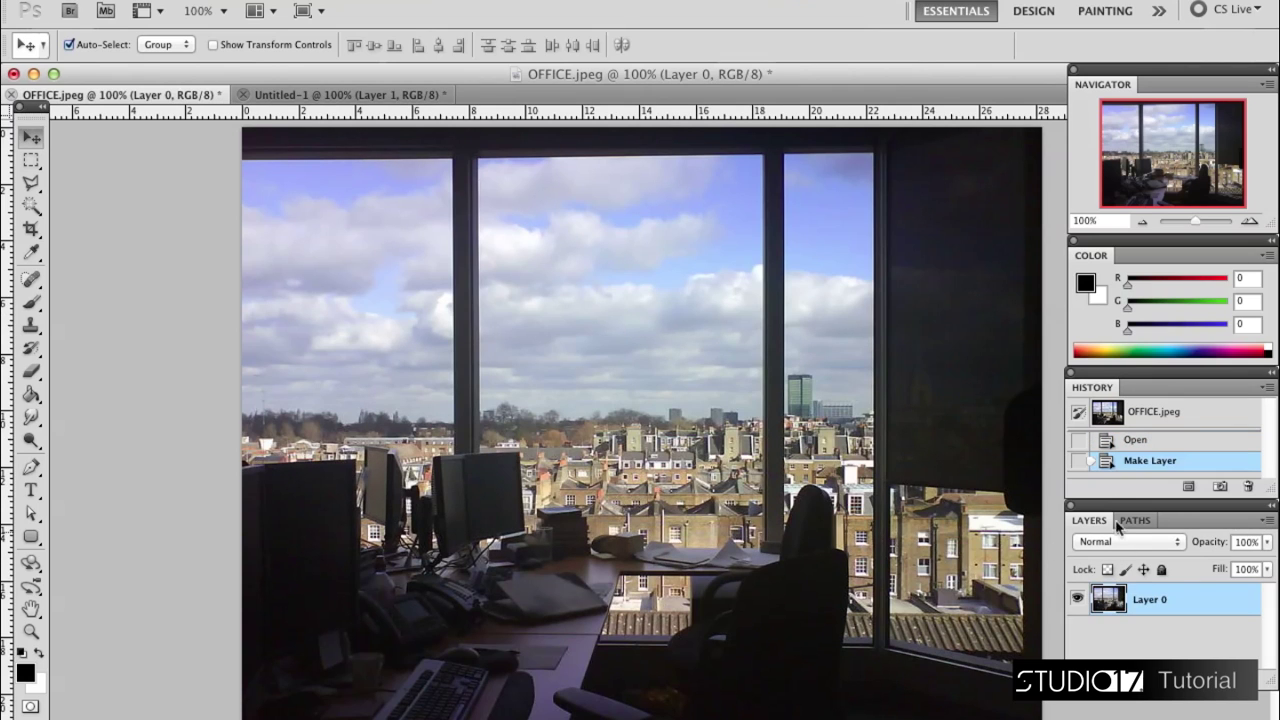
left_click(1109, 221)
type("1")
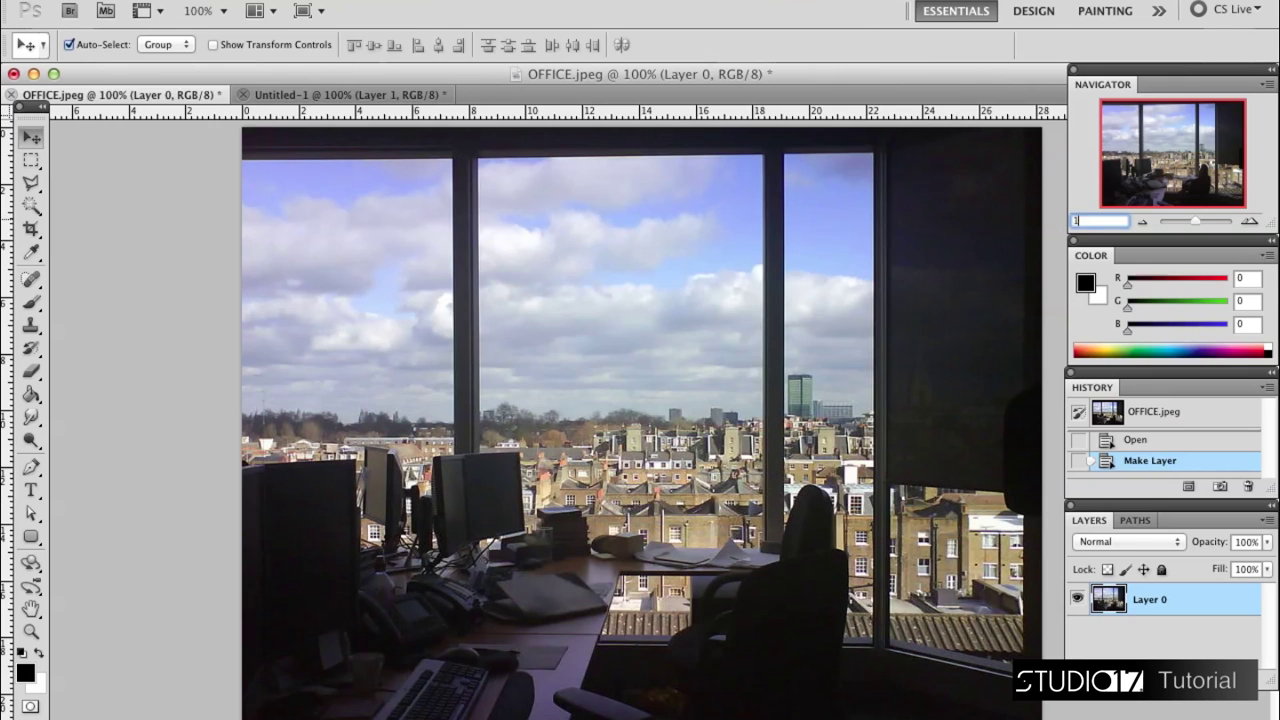
type("70")
key("Return")
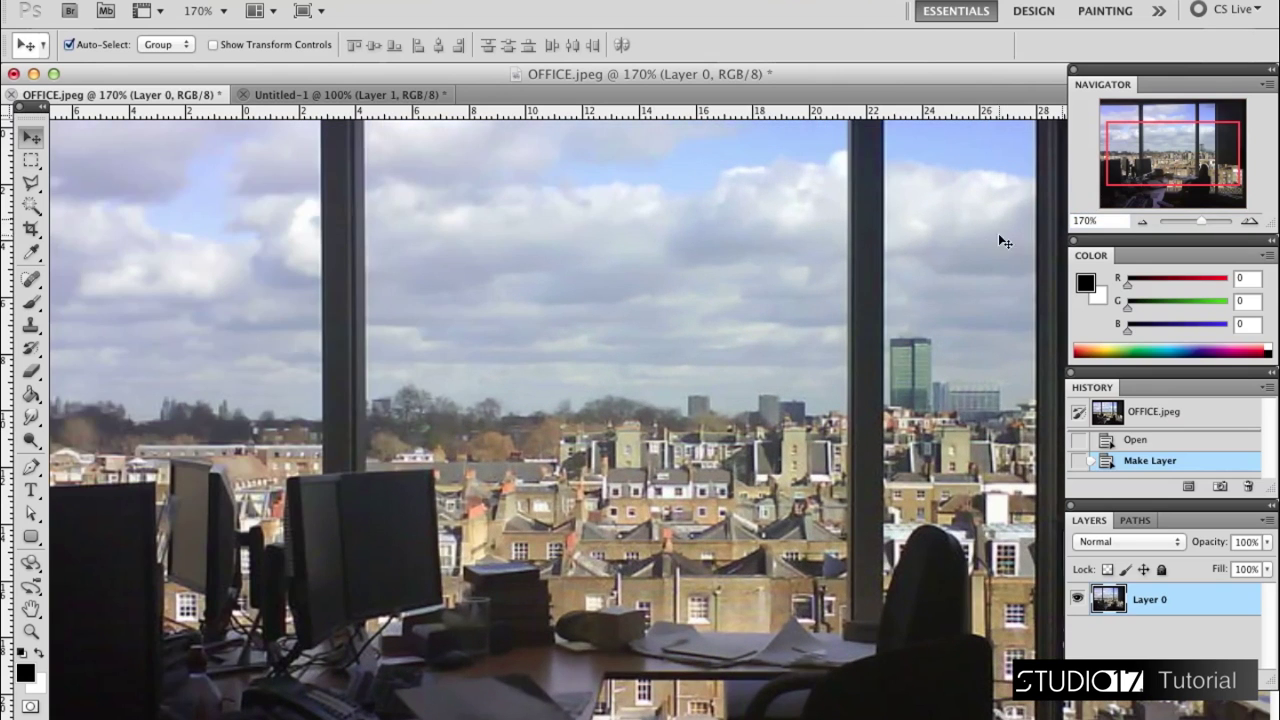
- Start a Pen path across the top edge of the narrow window pane and down its inner side to the chair back
left_click_drag(977, 277, 963, 523)
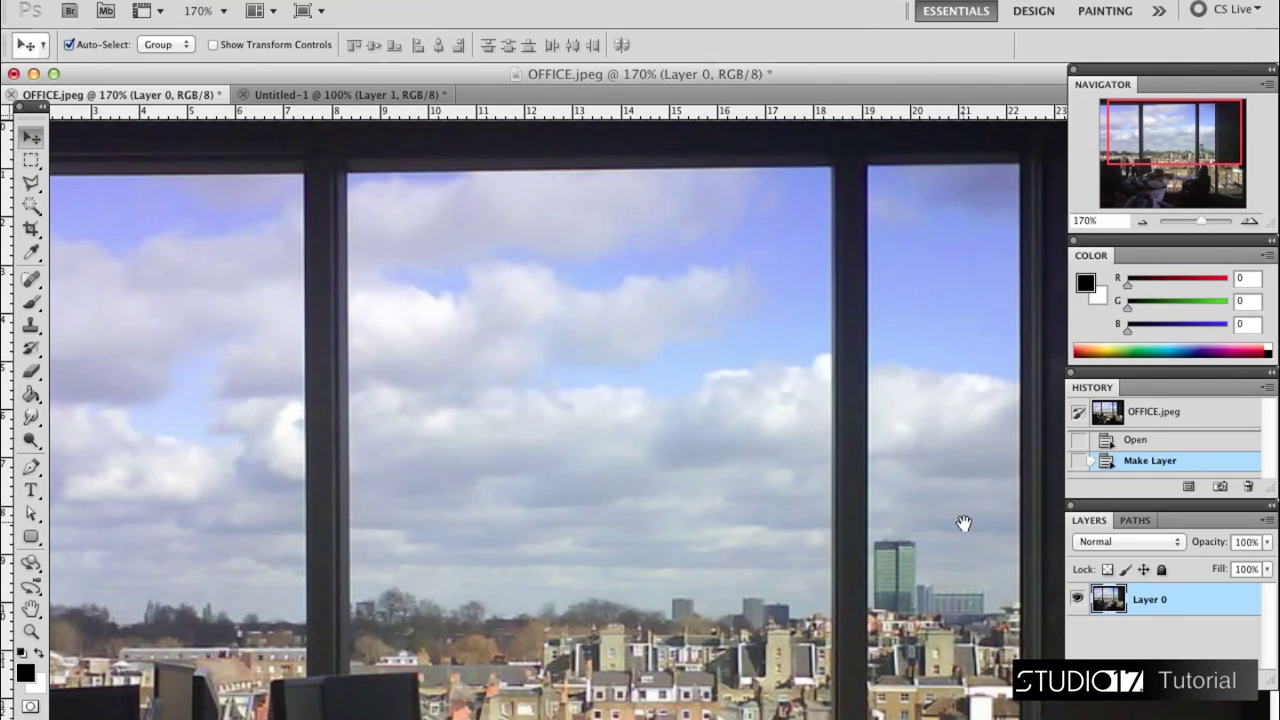
key("p")
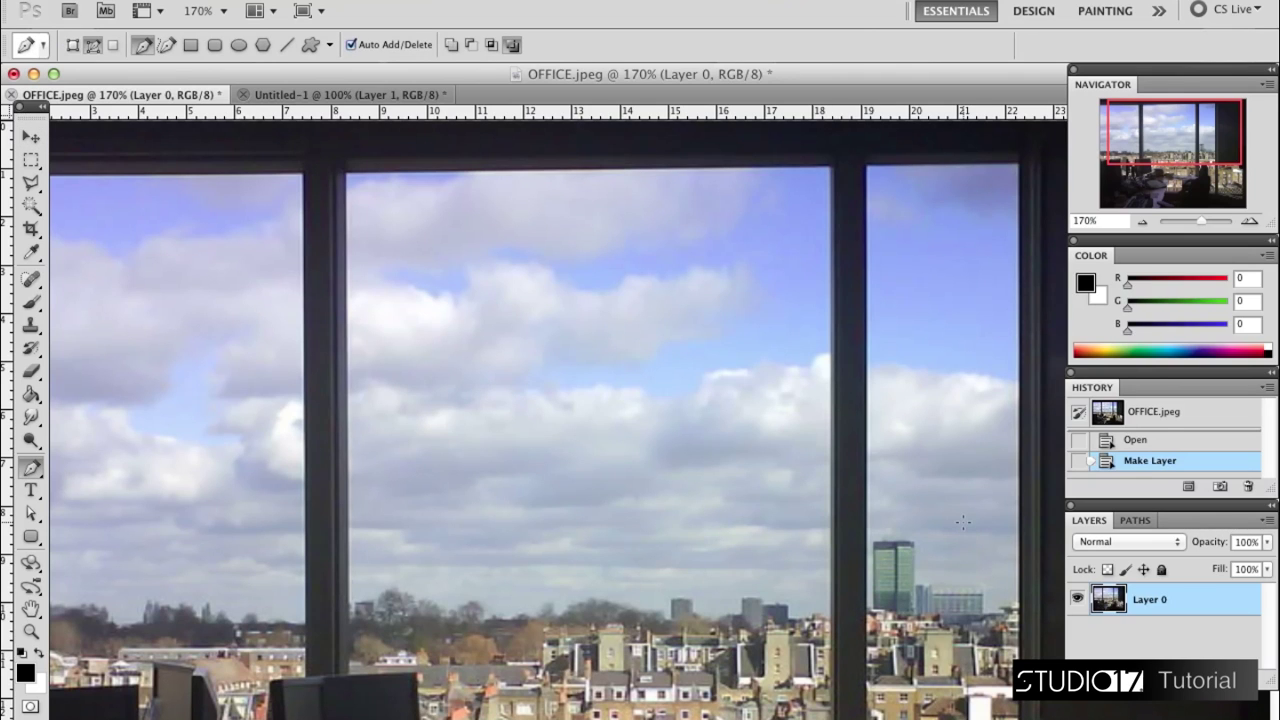
left_click(1016, 163)
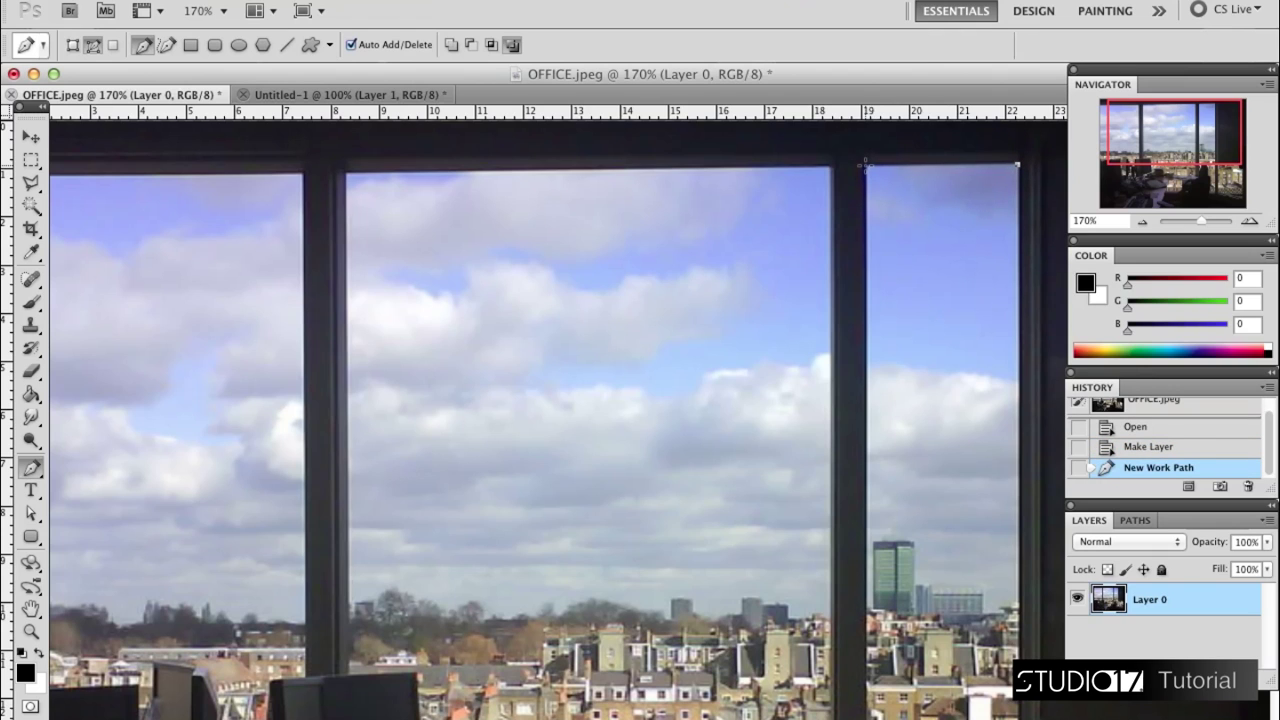
left_click(866, 163)
scroll(918, 534, "down", 5)
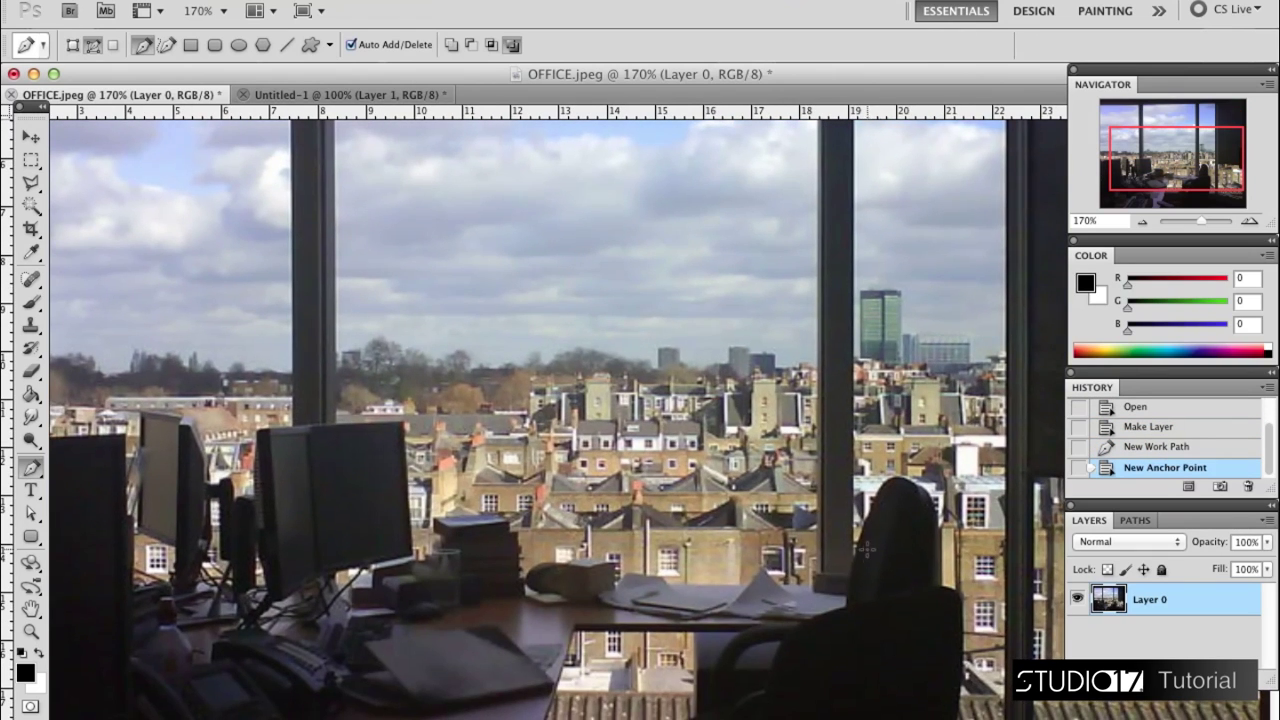
left_click(853, 550)
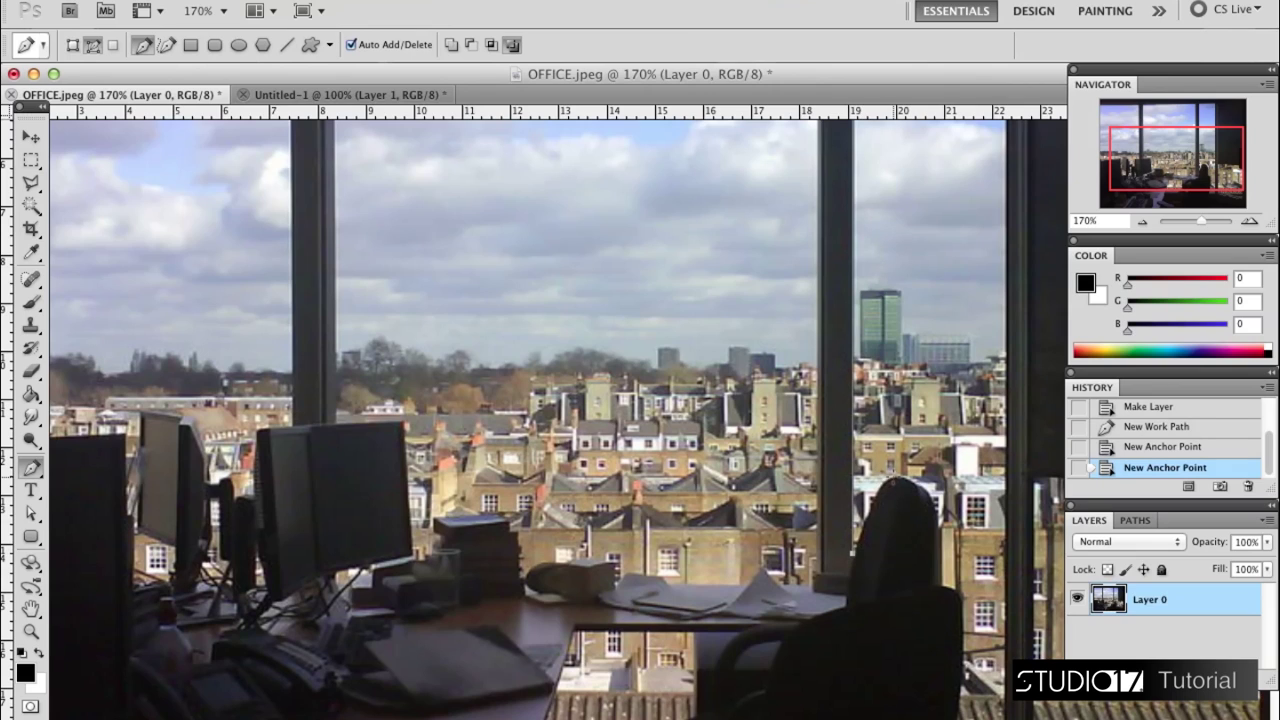
- Trace the path over the chair's rounded backrest and down its outer side, adjusting the anchor points to follow its curves
left_click(908, 481)
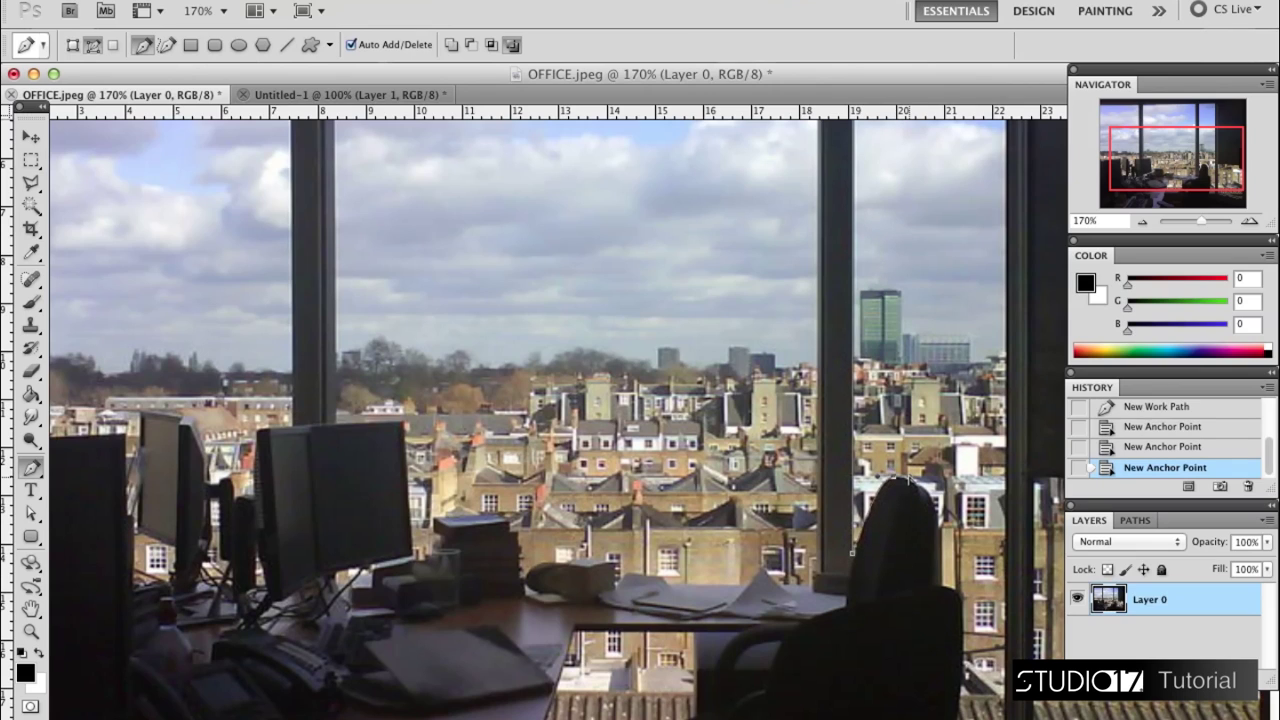
left_click_drag(893, 481, 928, 503)
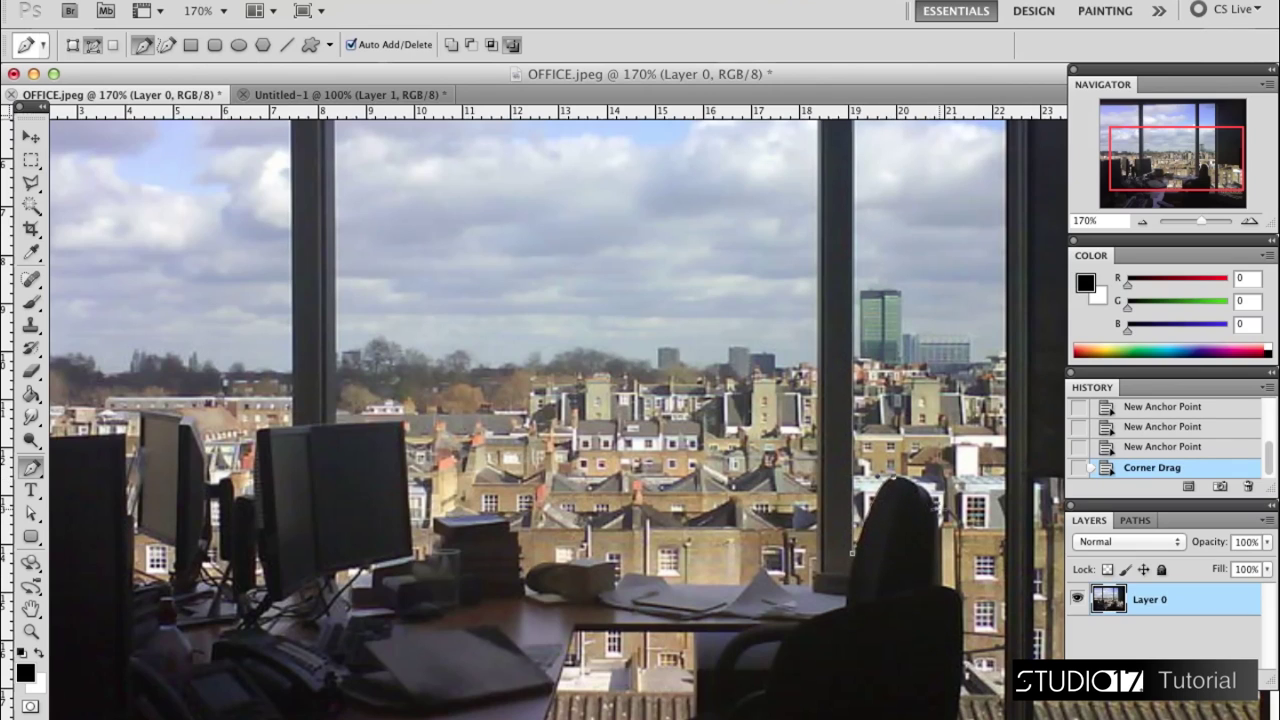
left_click(940, 521)
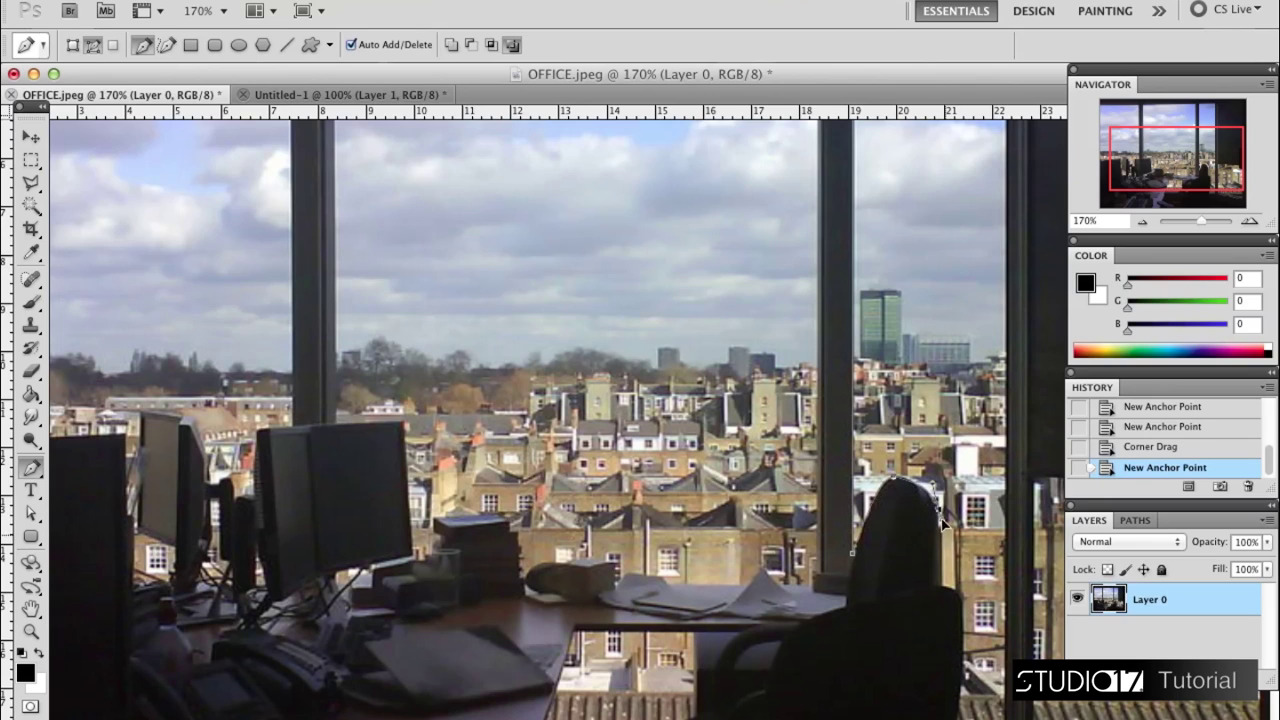
left_click_drag(941, 527, 939, 510)
left_click(961, 596)
left_click(962, 640)
mouse_move(963, 620)
left_mouse_down()
mouse_move(964, 602)
mouse_move(953, 632)
mouse_move(966, 600)
left_mouse_up()
scroll(966, 614, "down", 5)
left_click(965, 598, "alt")
- Continue the path to the pane's lower outer corner and close it at the first anchor point
left_click(1015, 597)
left_click_drag(982, 255, 950, 605)
left_click(983, 131)
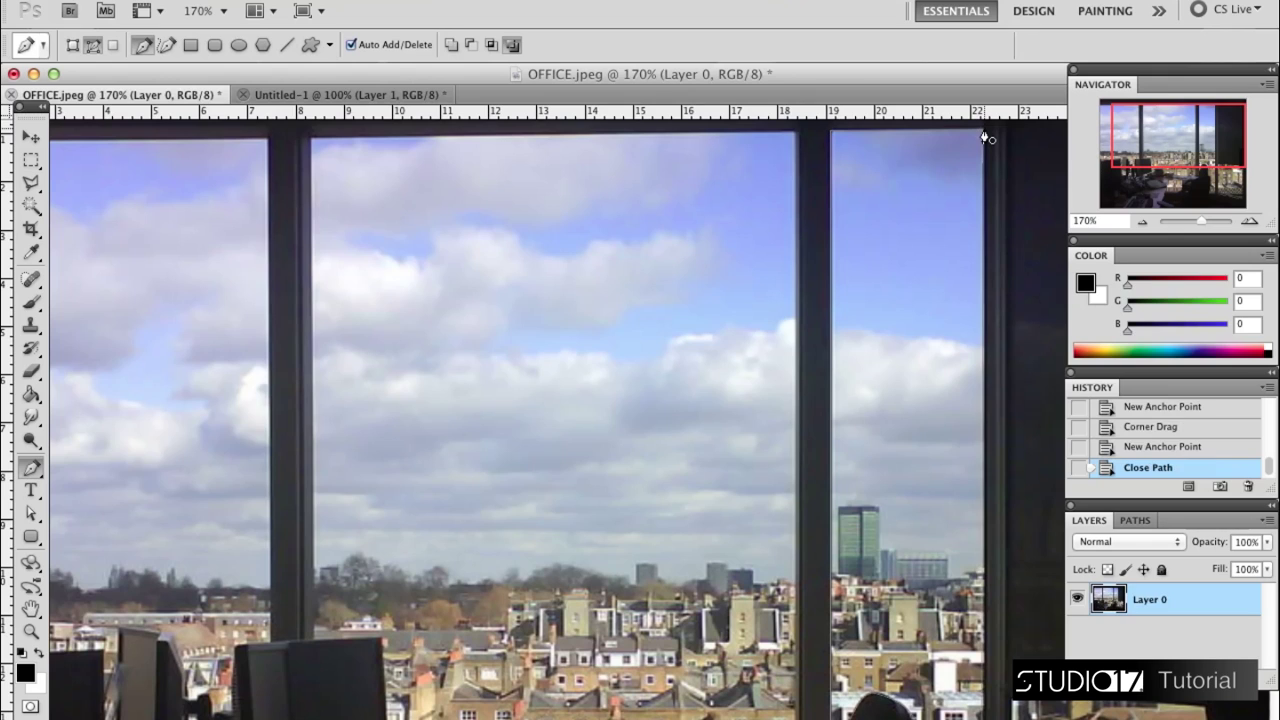
- Load the work path as a selection and delete the sky and buildings inside the narrow window pane
left_click(1135, 520)
left_click(1089, 545, "super")
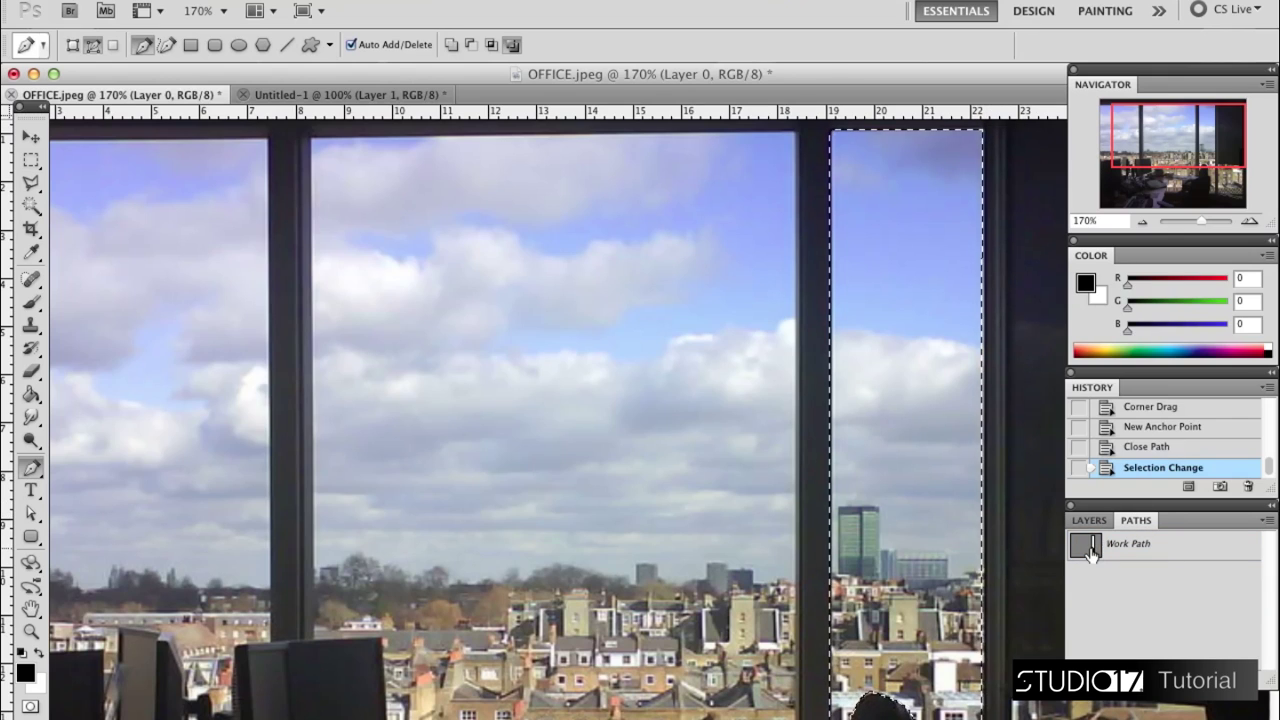
key("Delete")
- Set OFFICE.jpeg's zoom to 100%, switch to the Untitled-1 window cutout document, show its layers and activate the Move tool
left_click(1090, 220)
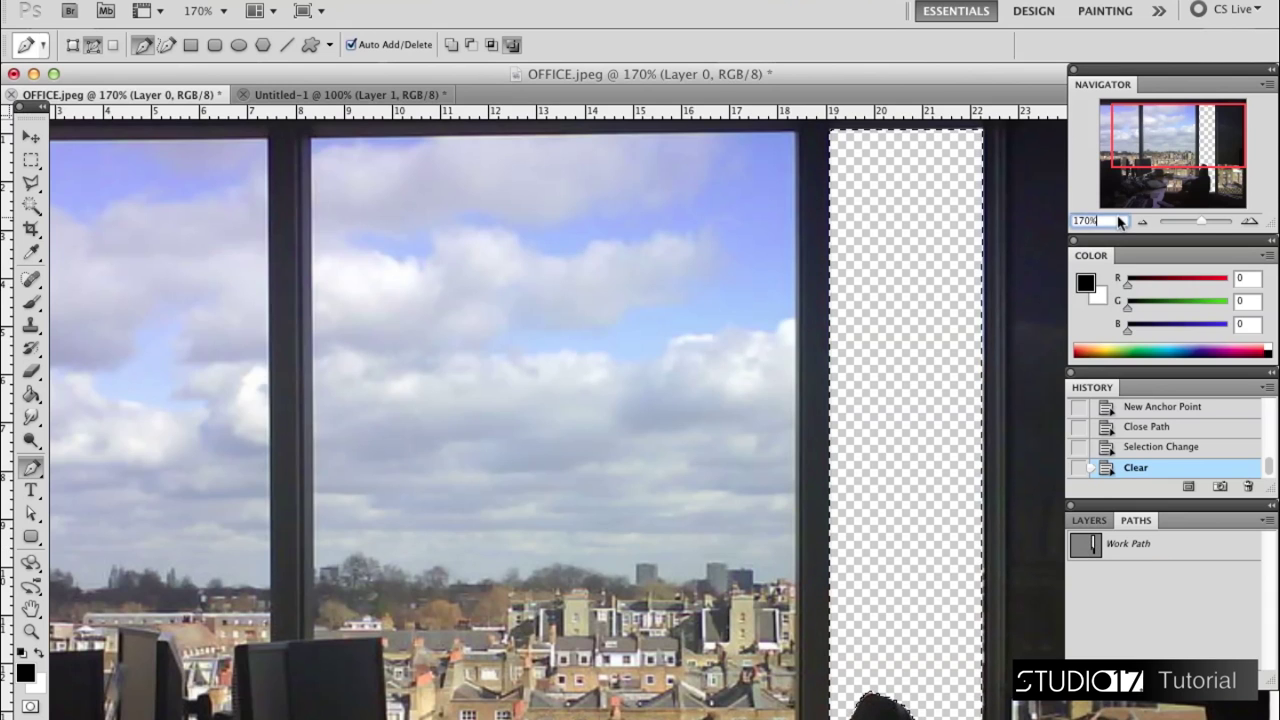
type("100")
key("Return")
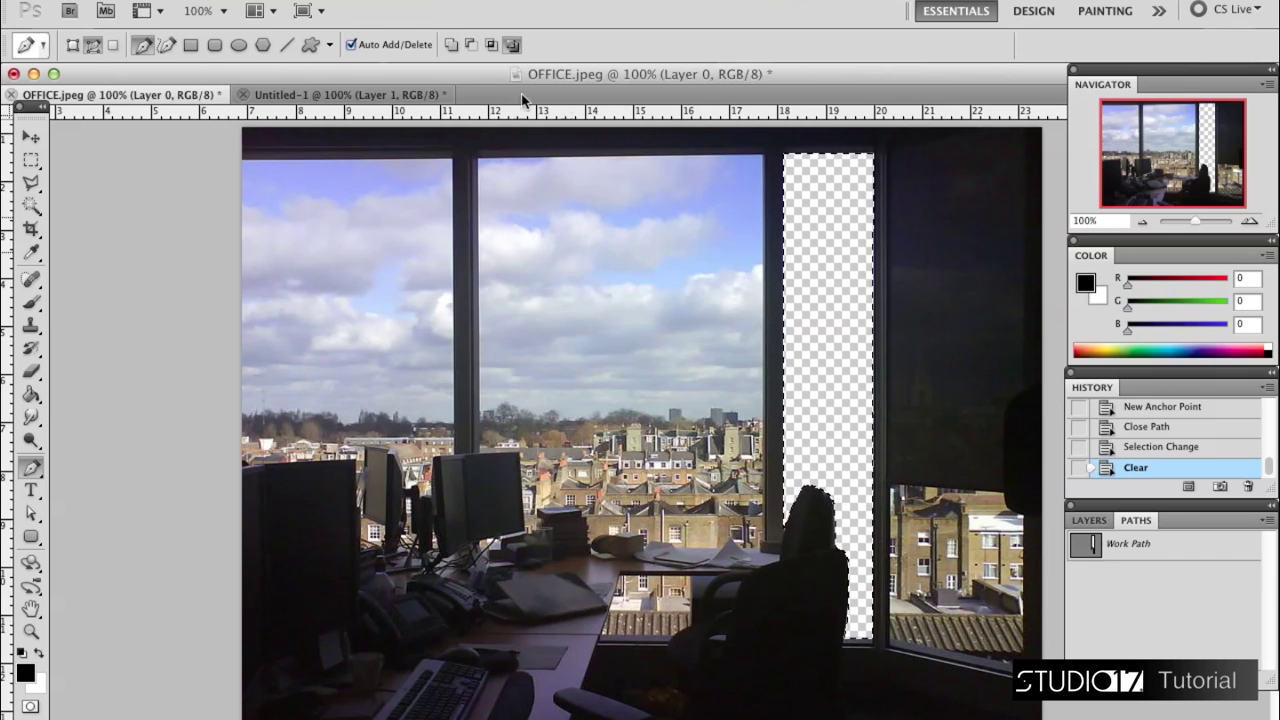
left_click(390, 97)
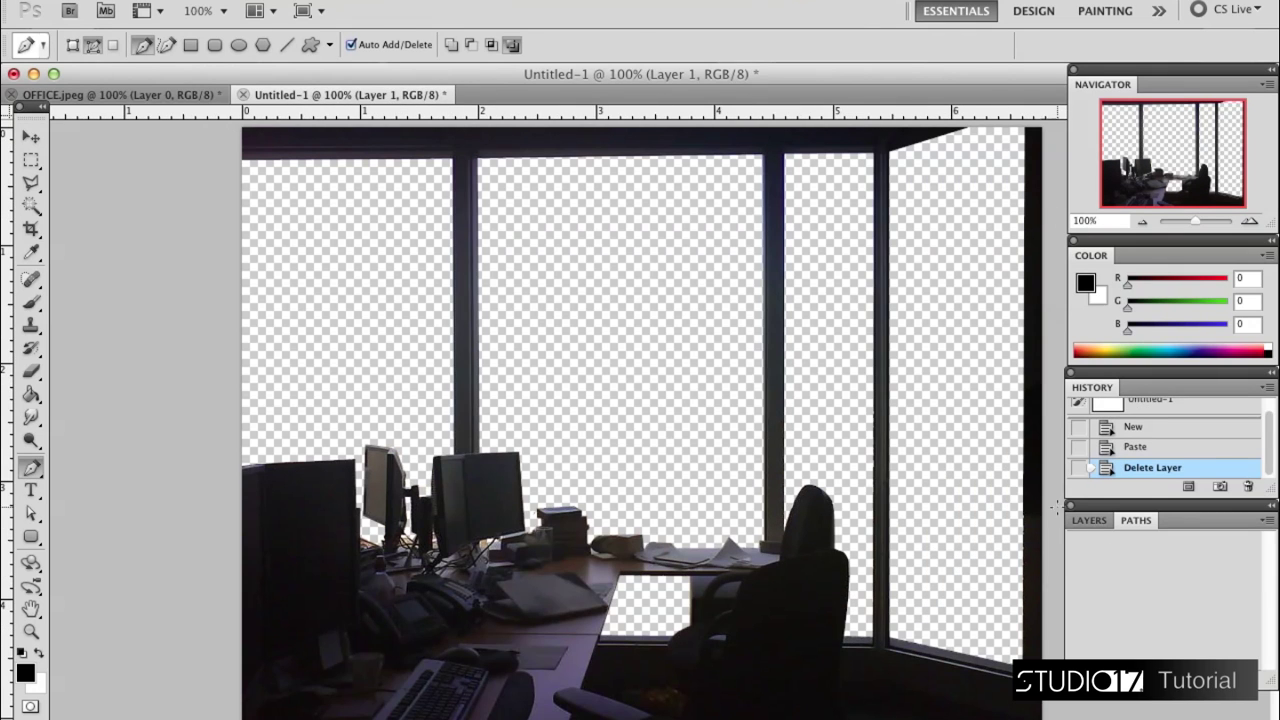
left_click(1088, 521)
key("v")
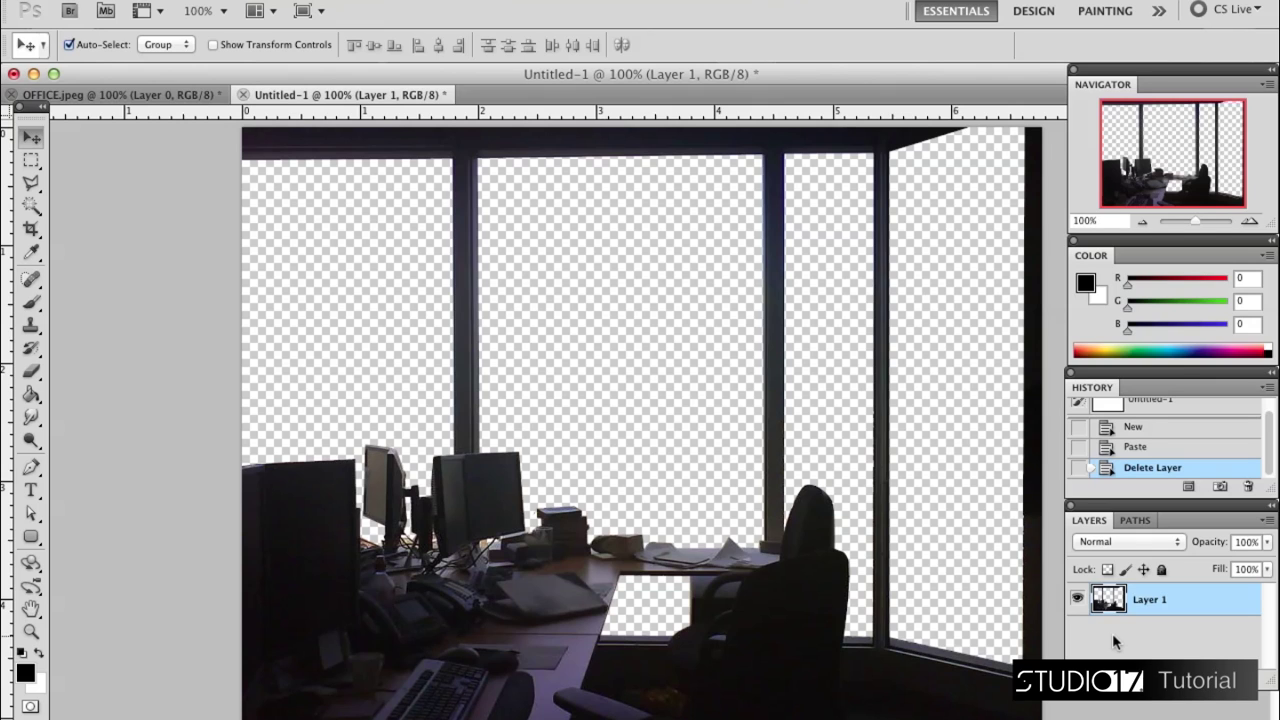
- Save the office cutout as a PNG copy named OFFICE2.png in the TUTORIAL folder, with interlacing set to None
left_click(160, 2)
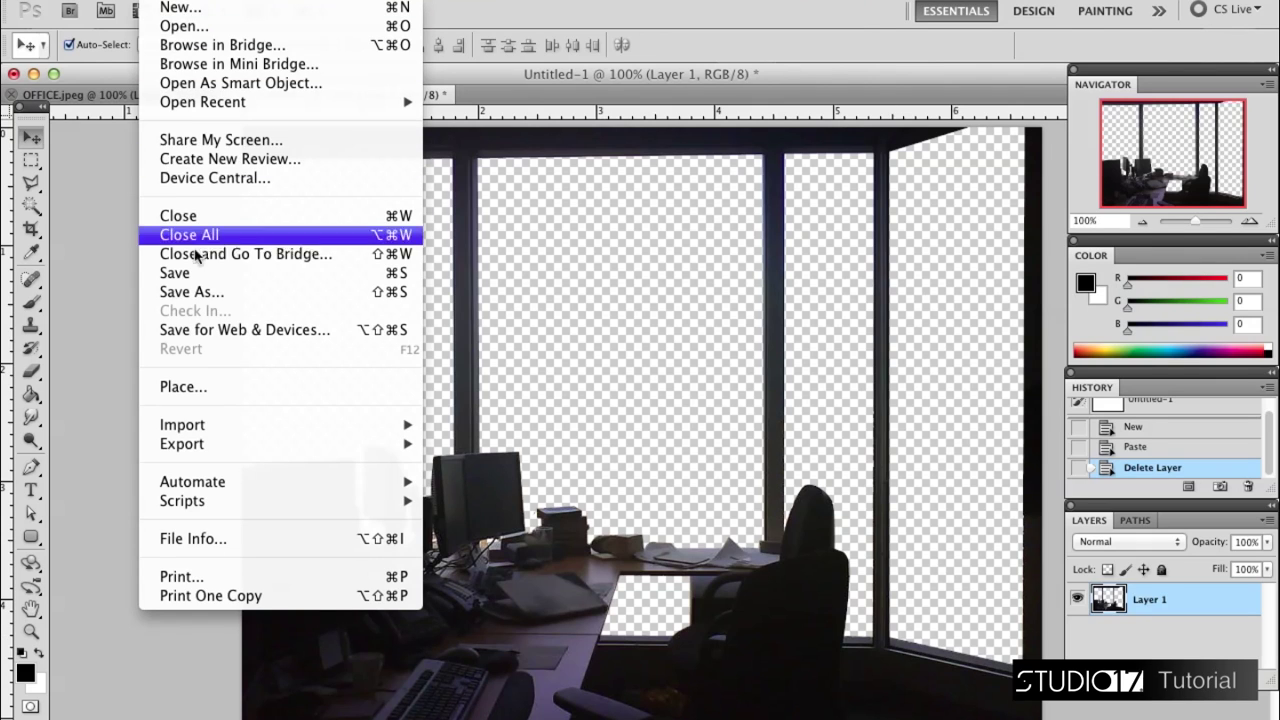
left_click(202, 292)
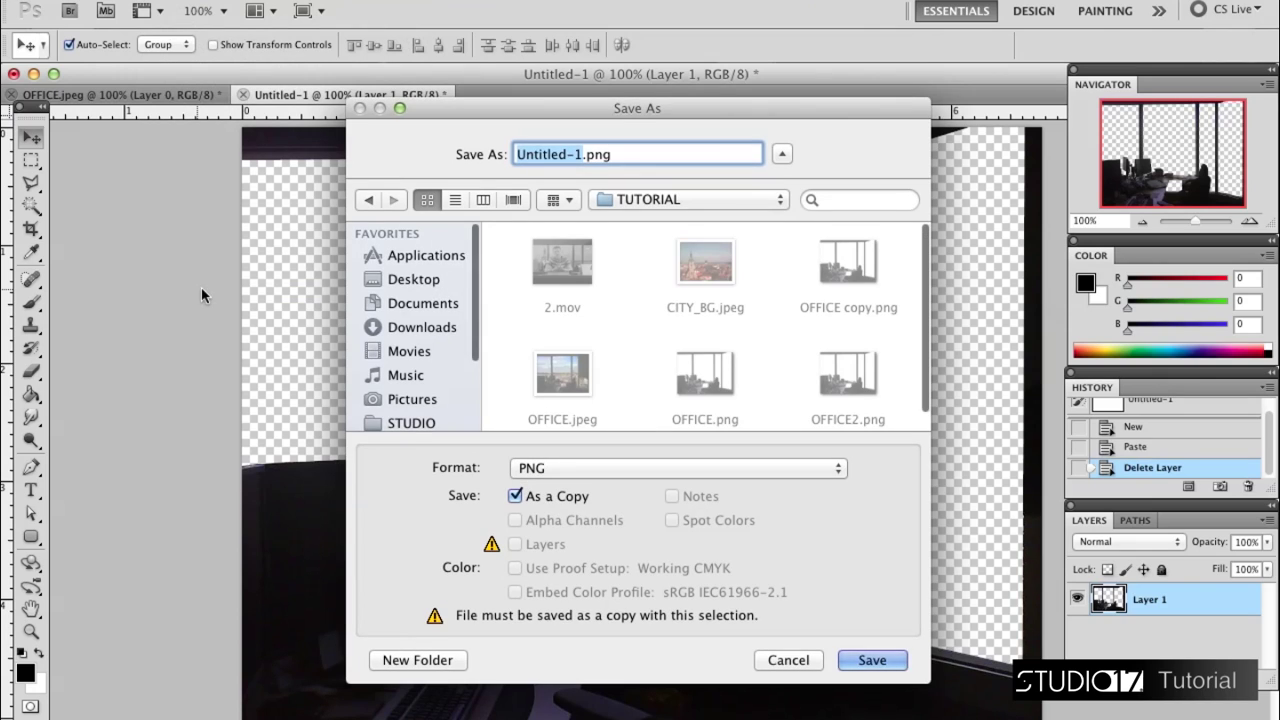
type("OFFICE2")
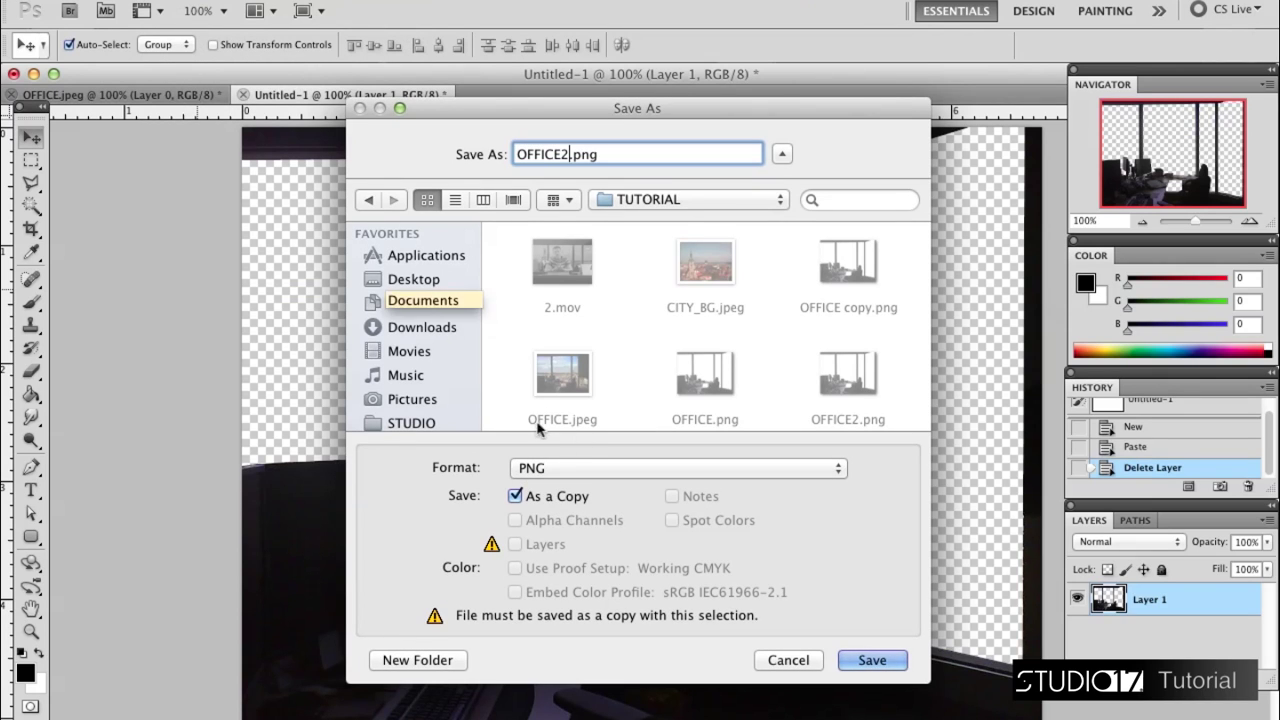
left_click(568, 469)
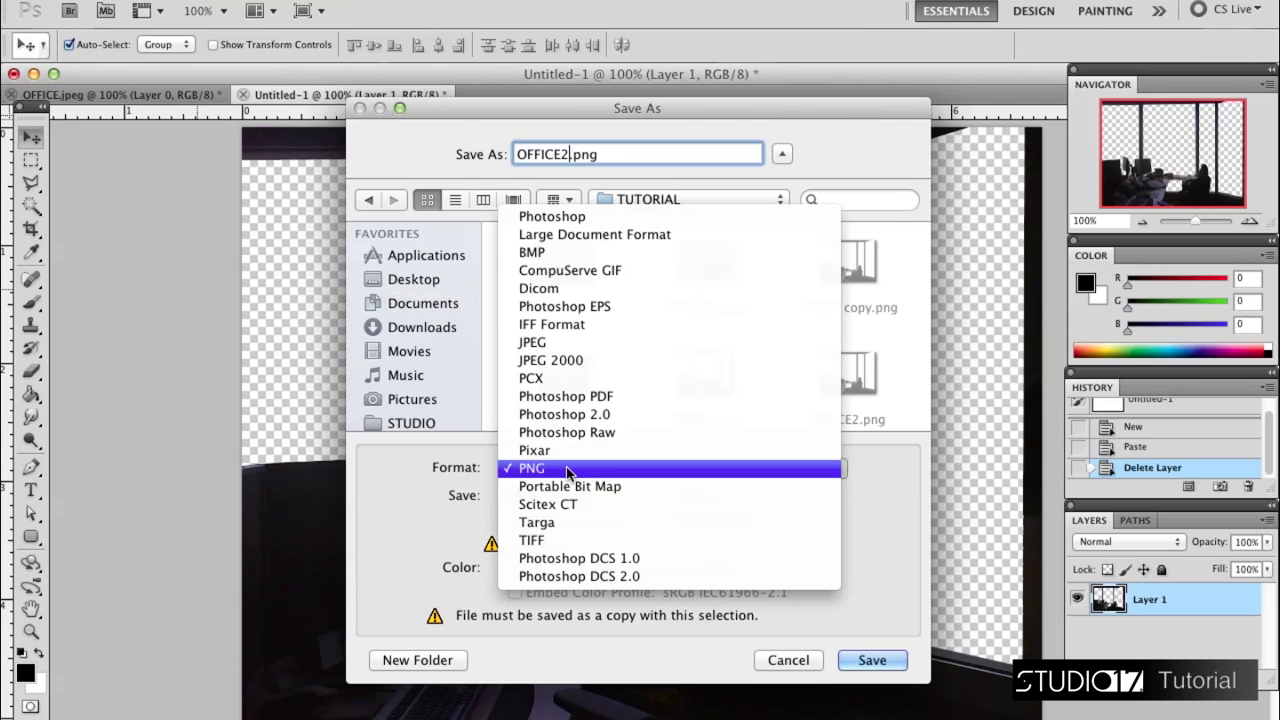
left_click(568, 469)
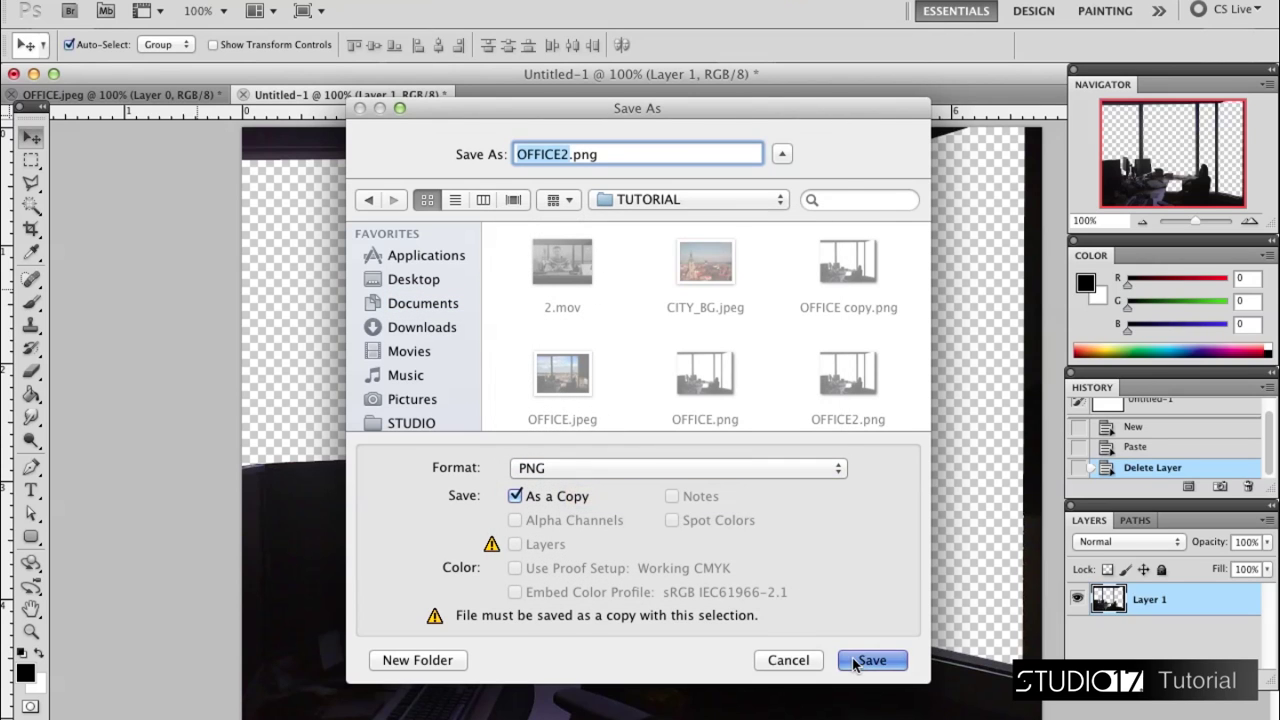
left_click(855, 661)
left_click(783, 242)
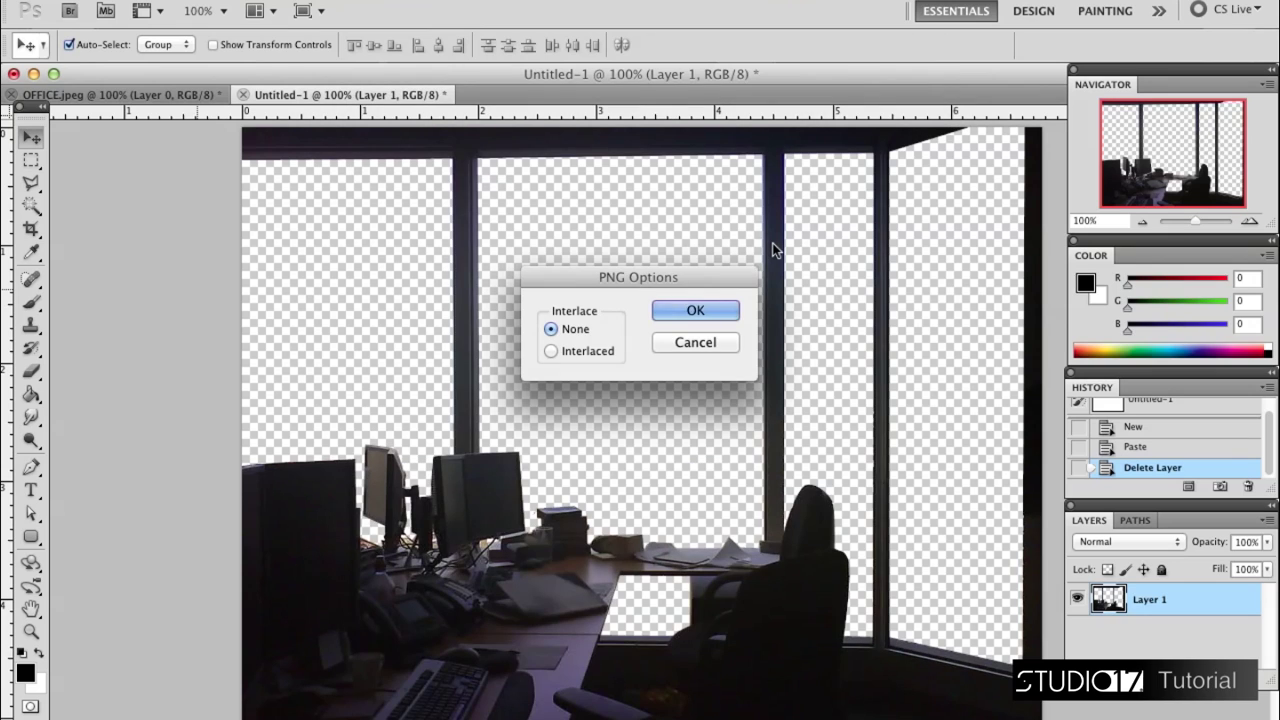
left_click(715, 311)
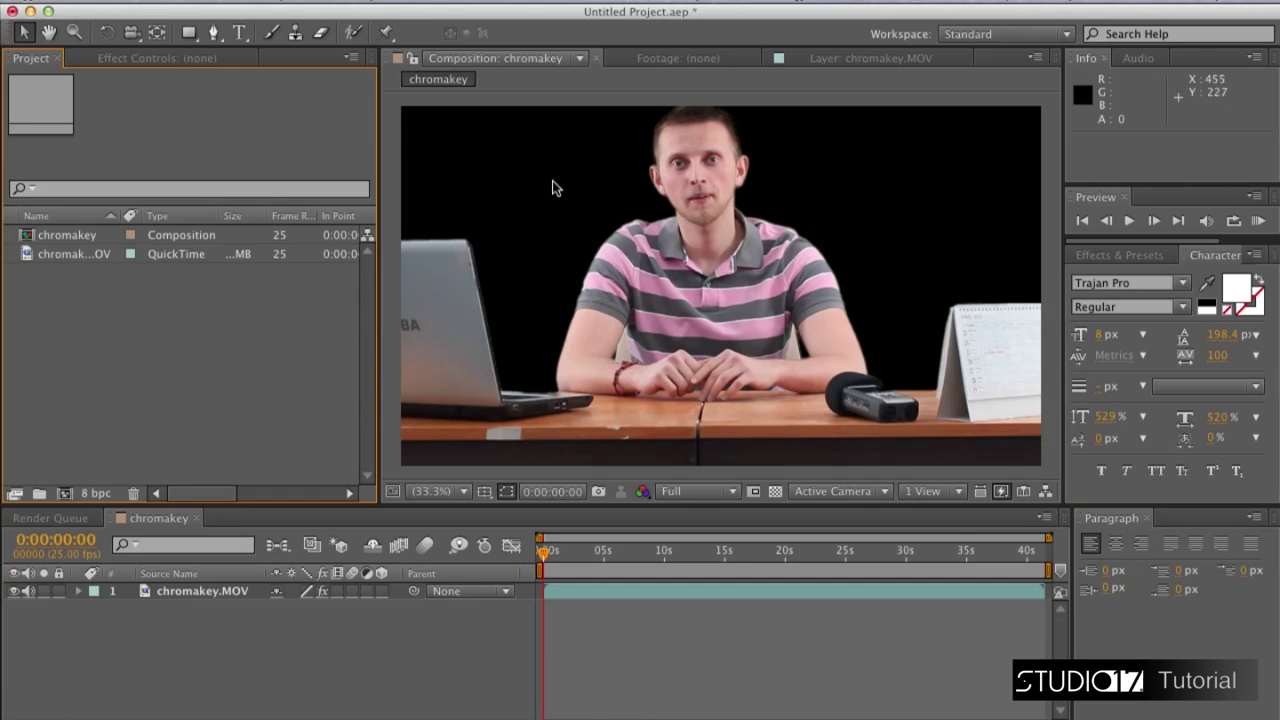
- Switch to After Effects and import OFFICE.png and CITY_BG.jpeg from the TUTORIAL folder into the project
right_click(266, 307)
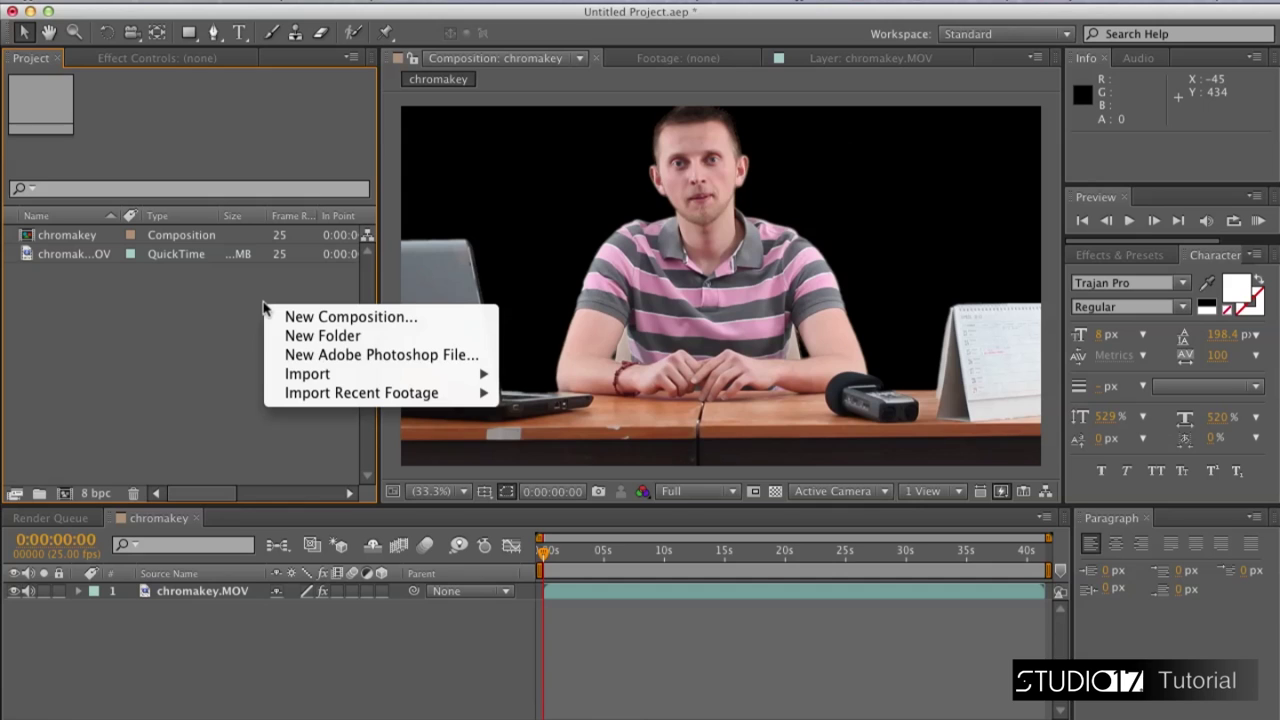
mouse_move(305, 374)
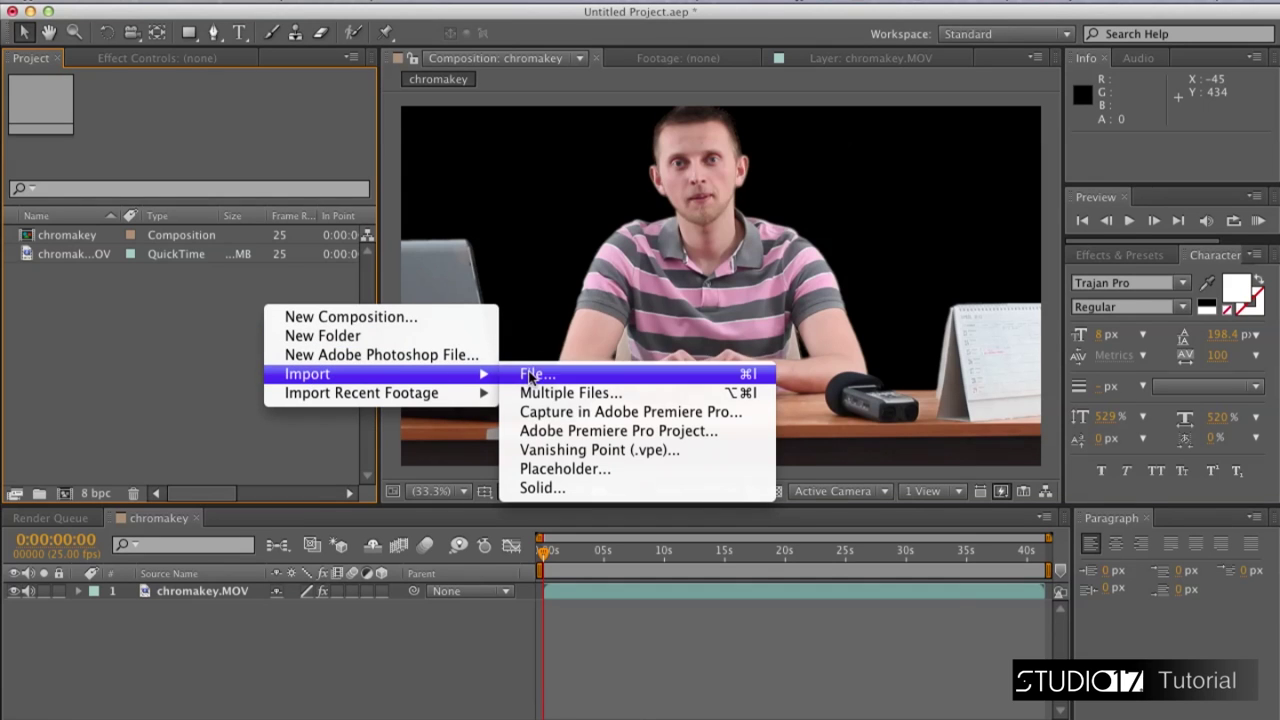
left_click(530, 375)
left_click(571, 336)
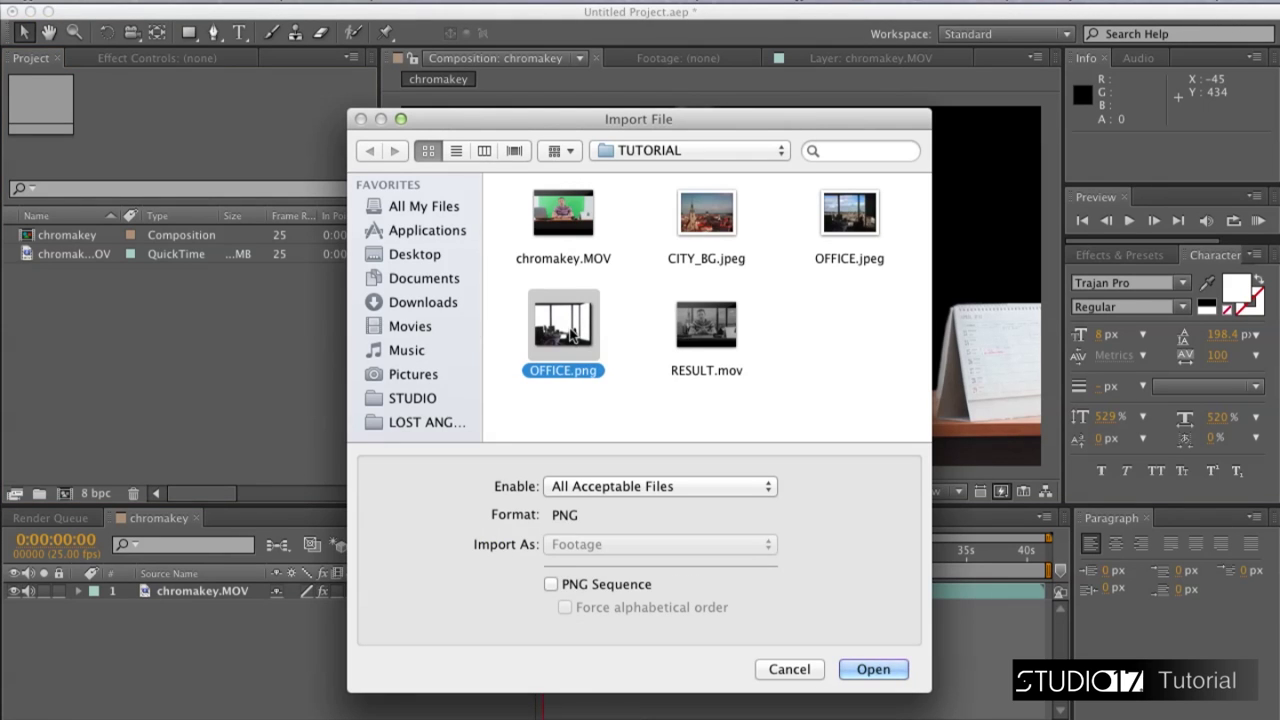
left_click(731, 228, "super")
key("Return")
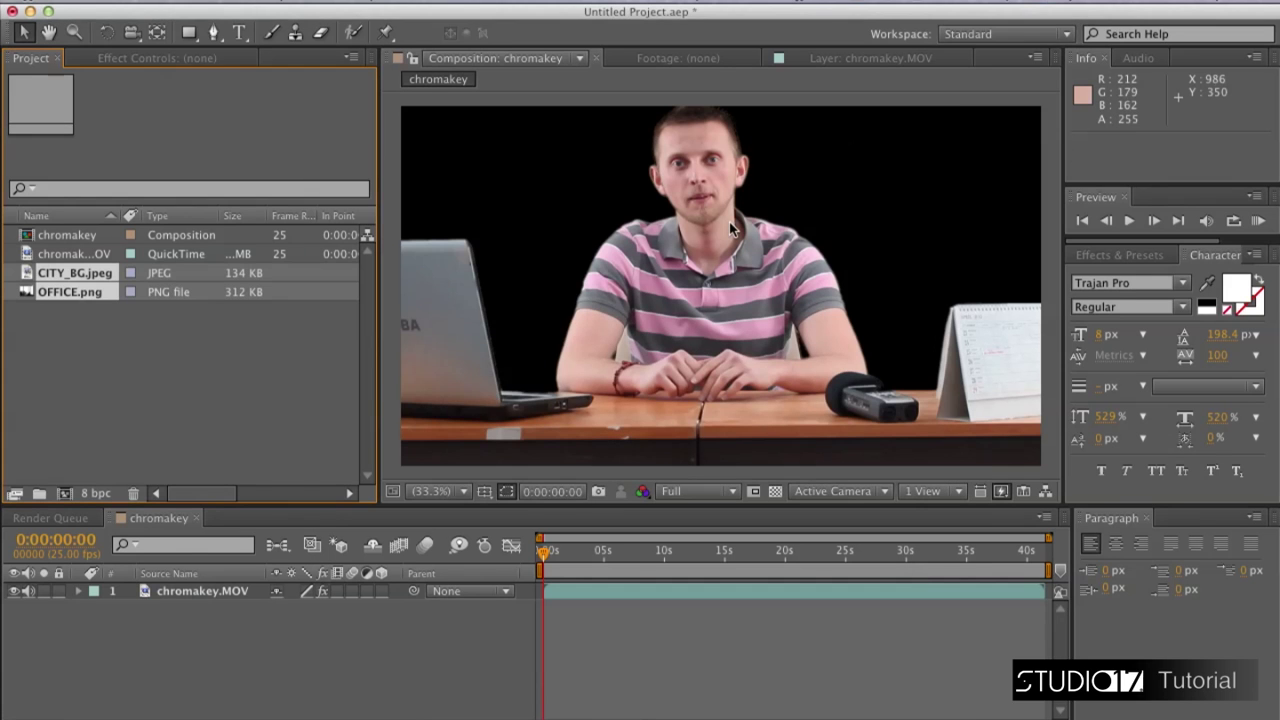
- Add both imported images to the timeline beneath chromakey.MOV and reorder CITY_BG.jpeg below OFFICE.png
left_click_drag(100, 272, 130, 637)
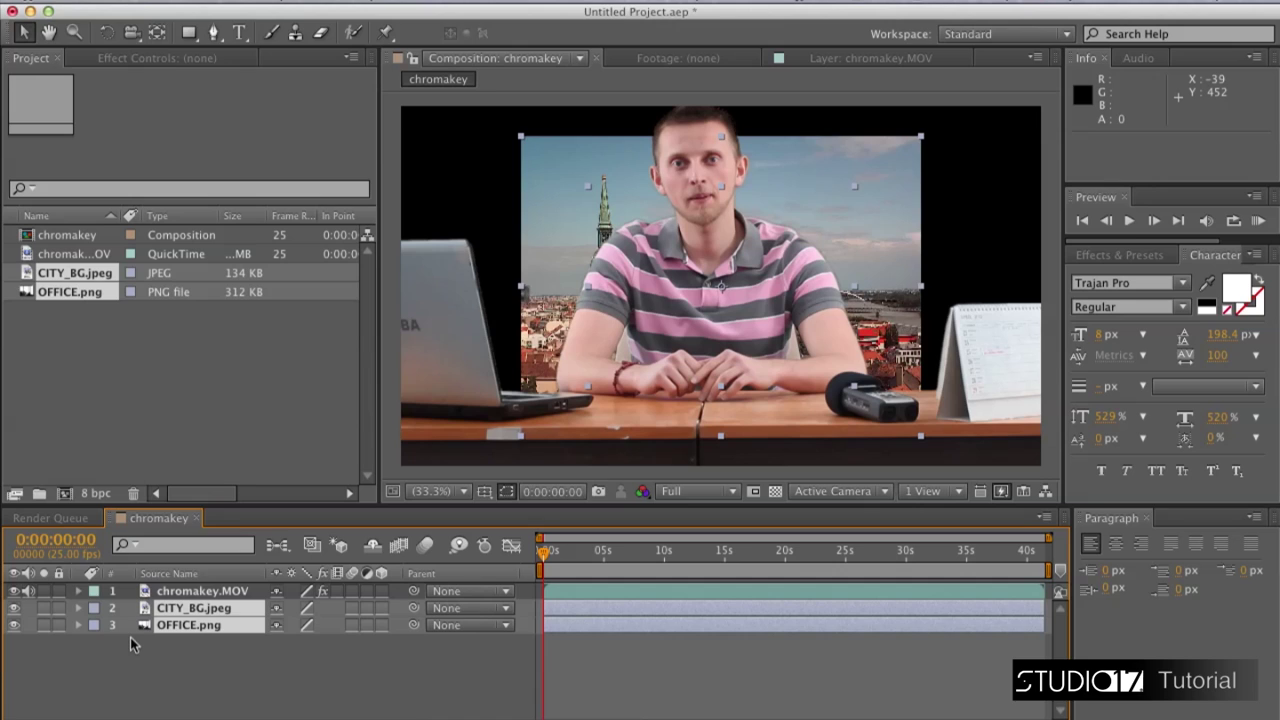
left_click(130, 637)
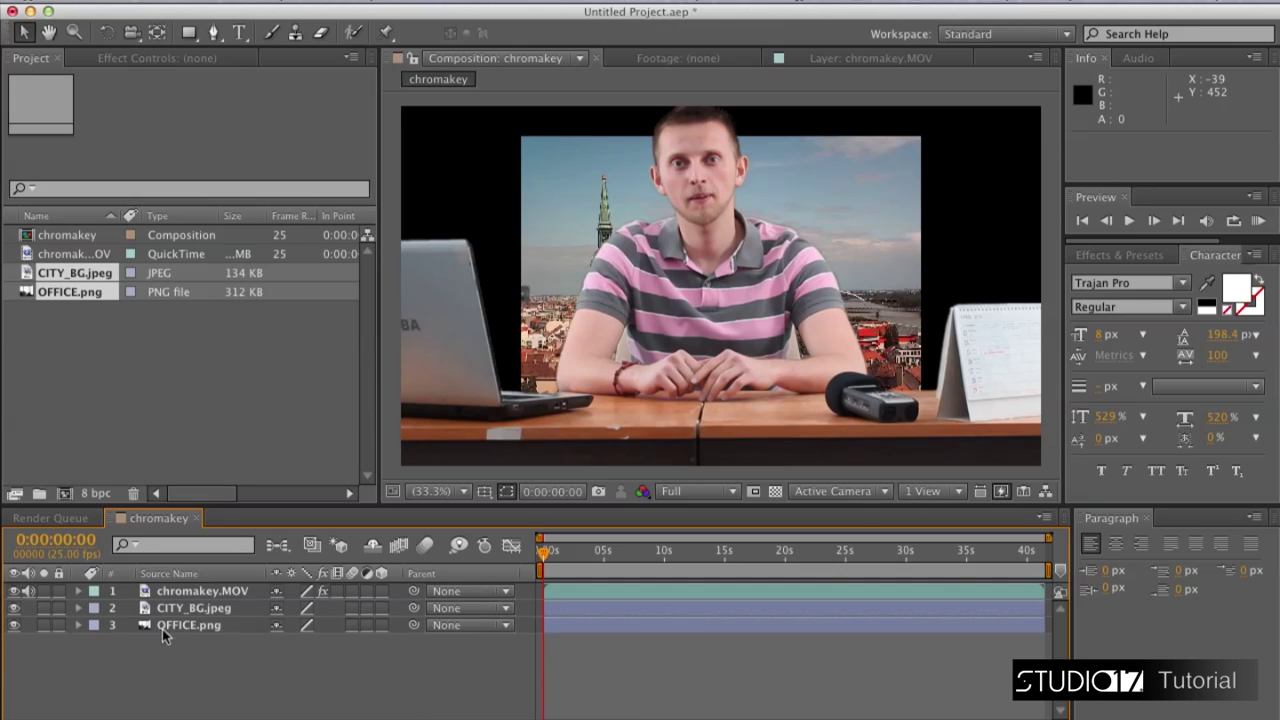
left_click_drag(183, 608, 186, 648)
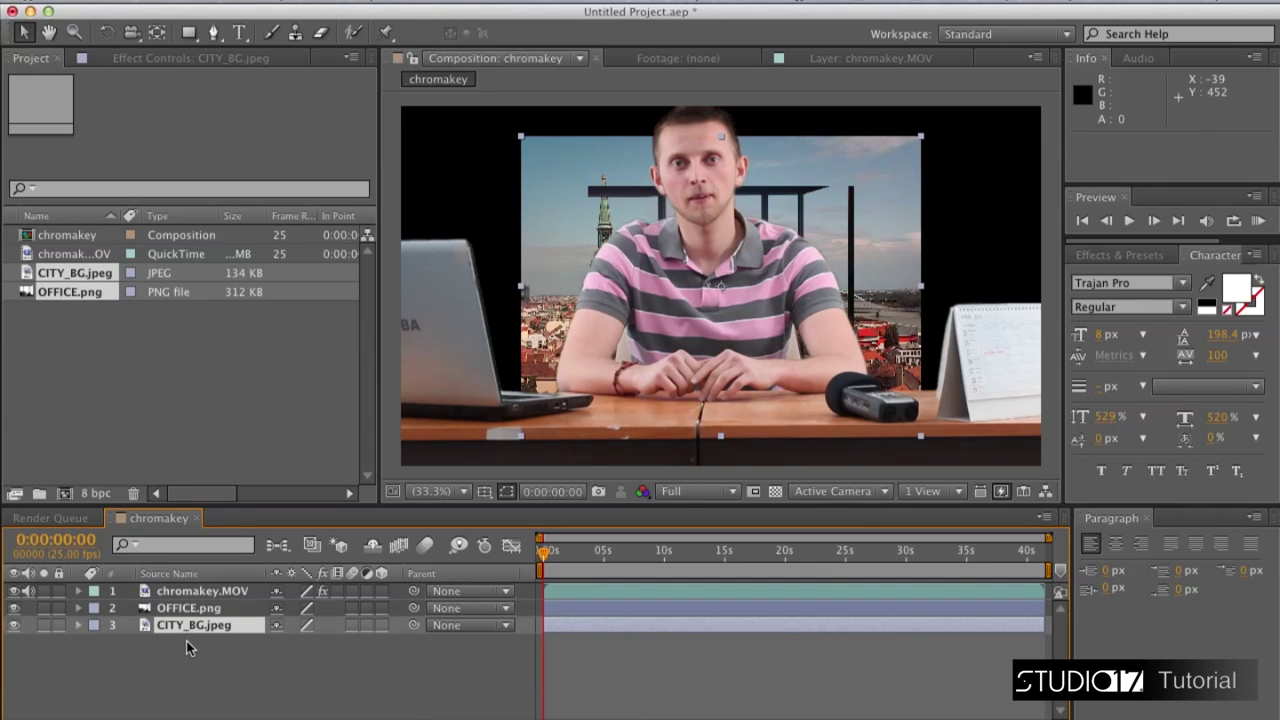
left_click(186, 644)
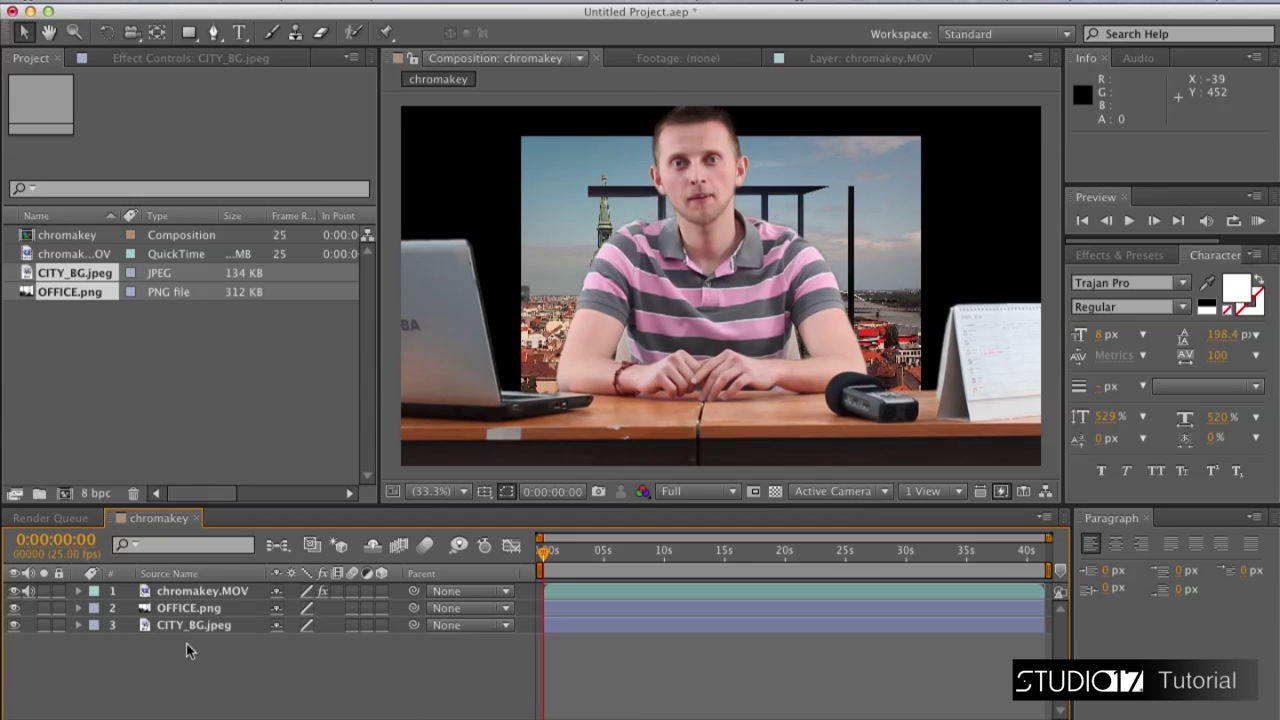
- Add a new camera layer above chromakey.MOV in the chromakey composition
left_click_drag(423, 506, 436, 395)
right_click(363, 524)
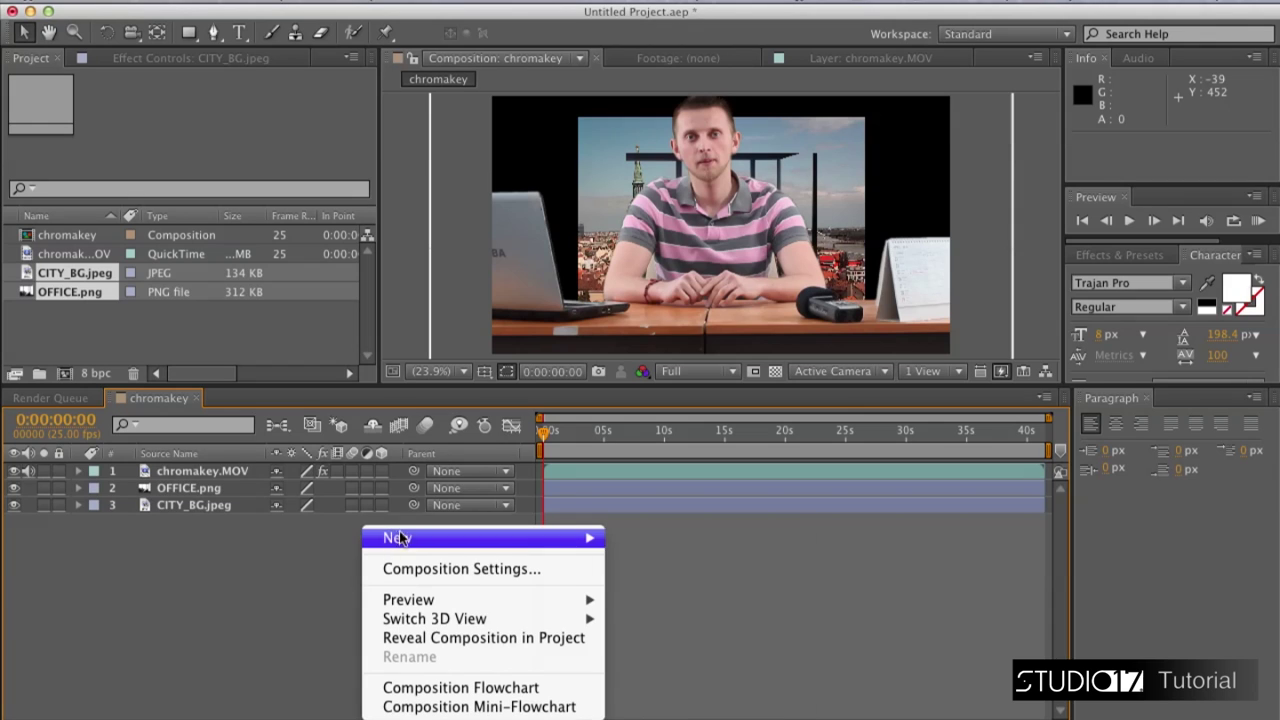
mouse_move(398, 538)
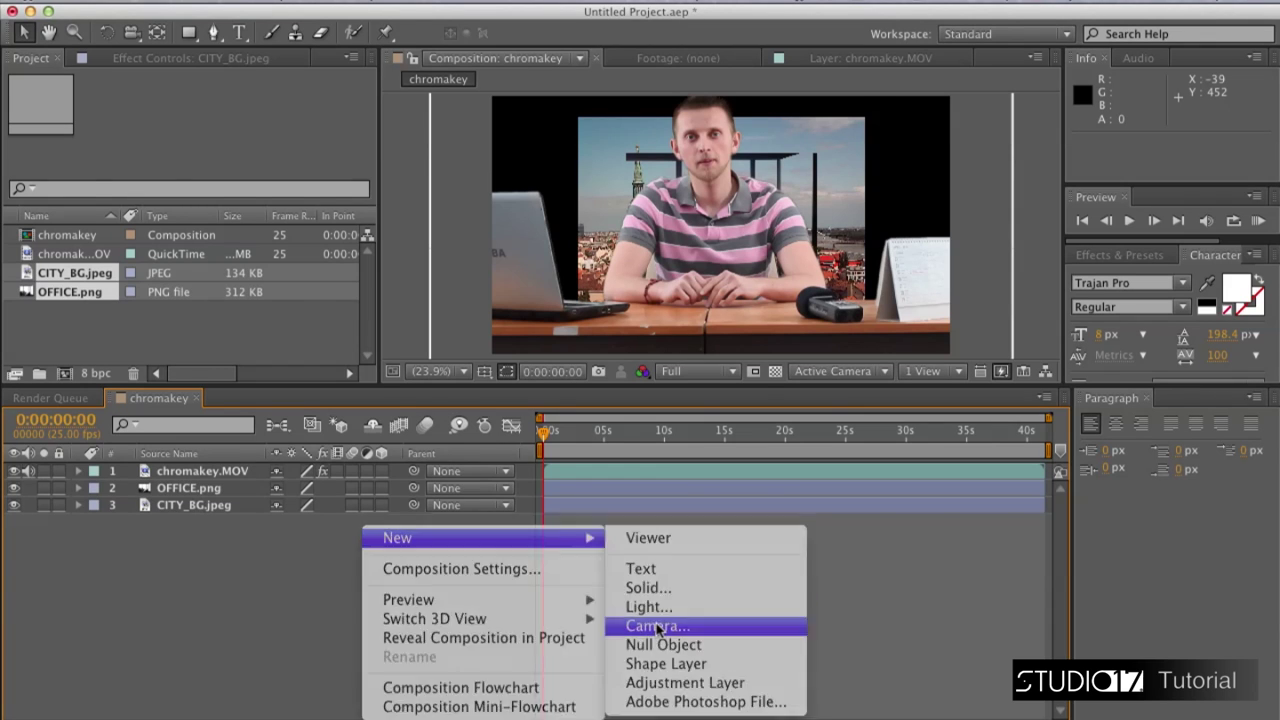
left_click(657, 627)
left_click(658, 566)
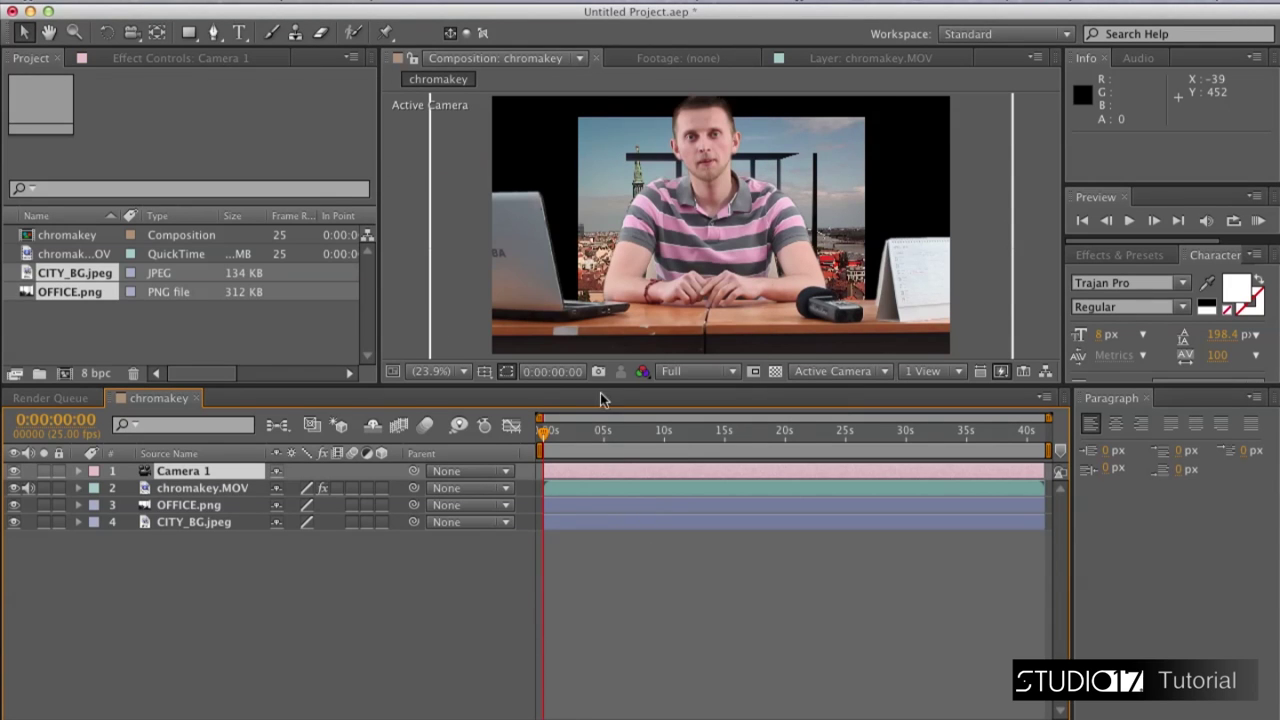
left_click_drag(600, 388, 610, 497)
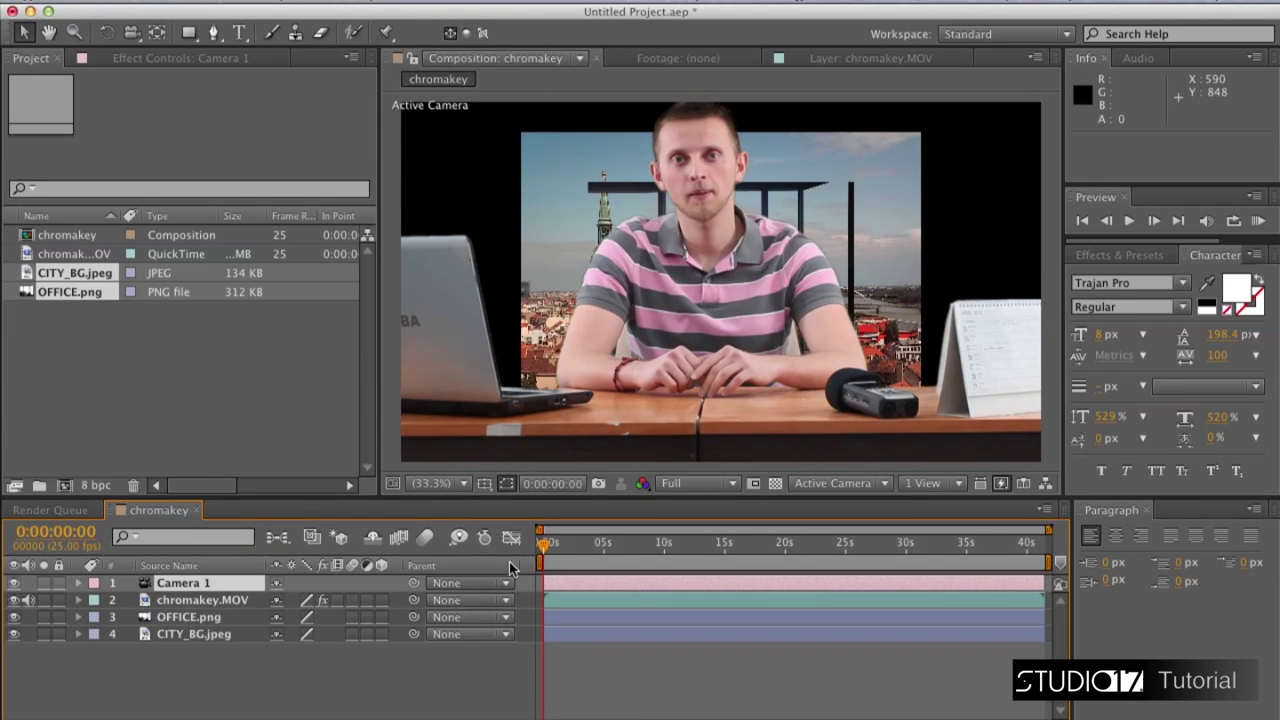
- Make chromakey.MOV, OFFICE.png and CITY_BG.jpeg 3D layers and switch the composition to the Left view
left_click(382, 618)
left_click(850, 485)
left_click(838, 585)
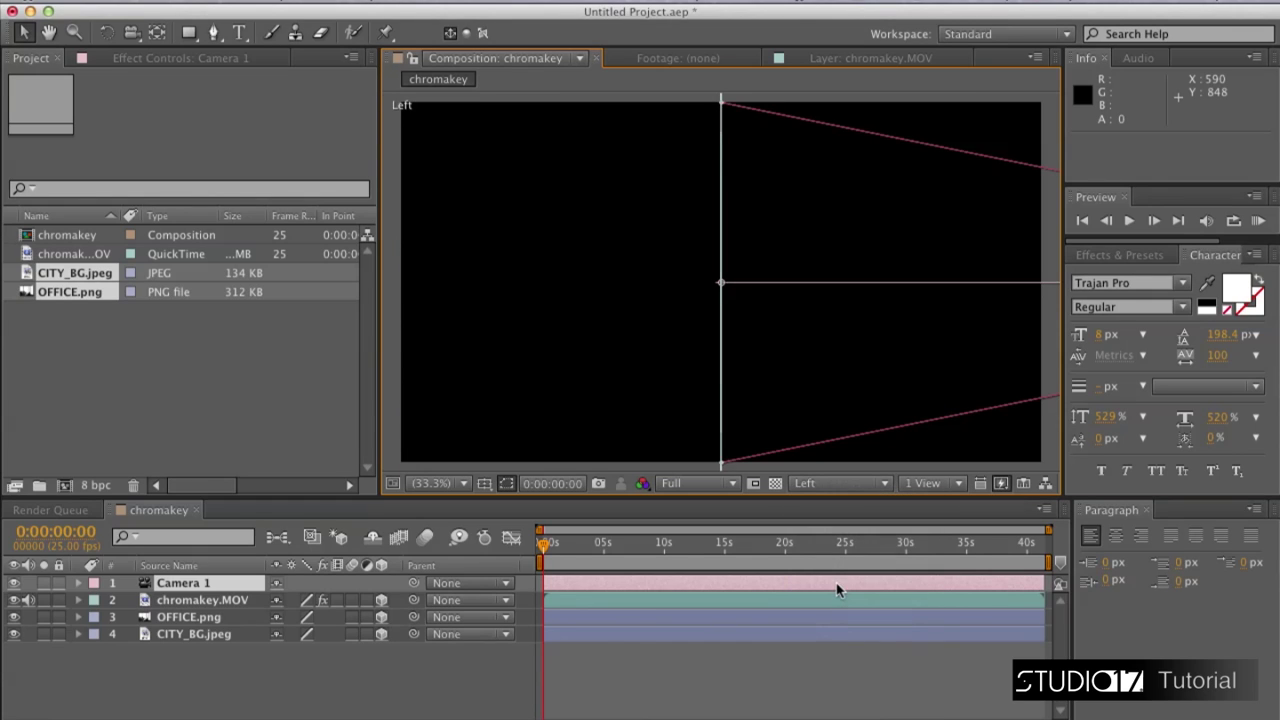
- Nudge chromakey.MOV along the Z axis toward the camera to a Z position of -210
left_click(209, 604)
key("shift+Right")
key("shift+Right")
key("shift+Right")
key("shift+Right")
key("shift+Right")
key("shift+Right")
key("shift+Right")
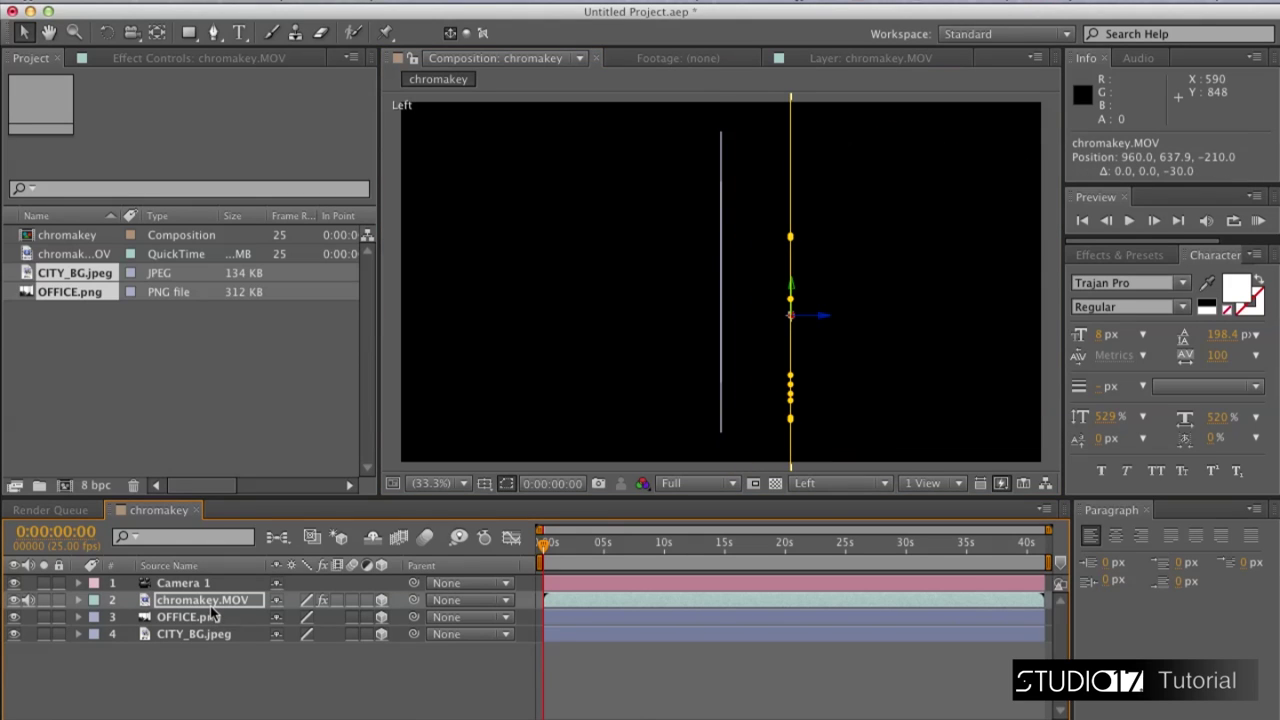
- Nudge OFFICE.png along the Z axis away from the camera, well behind the presenter layer
left_click(211, 617)
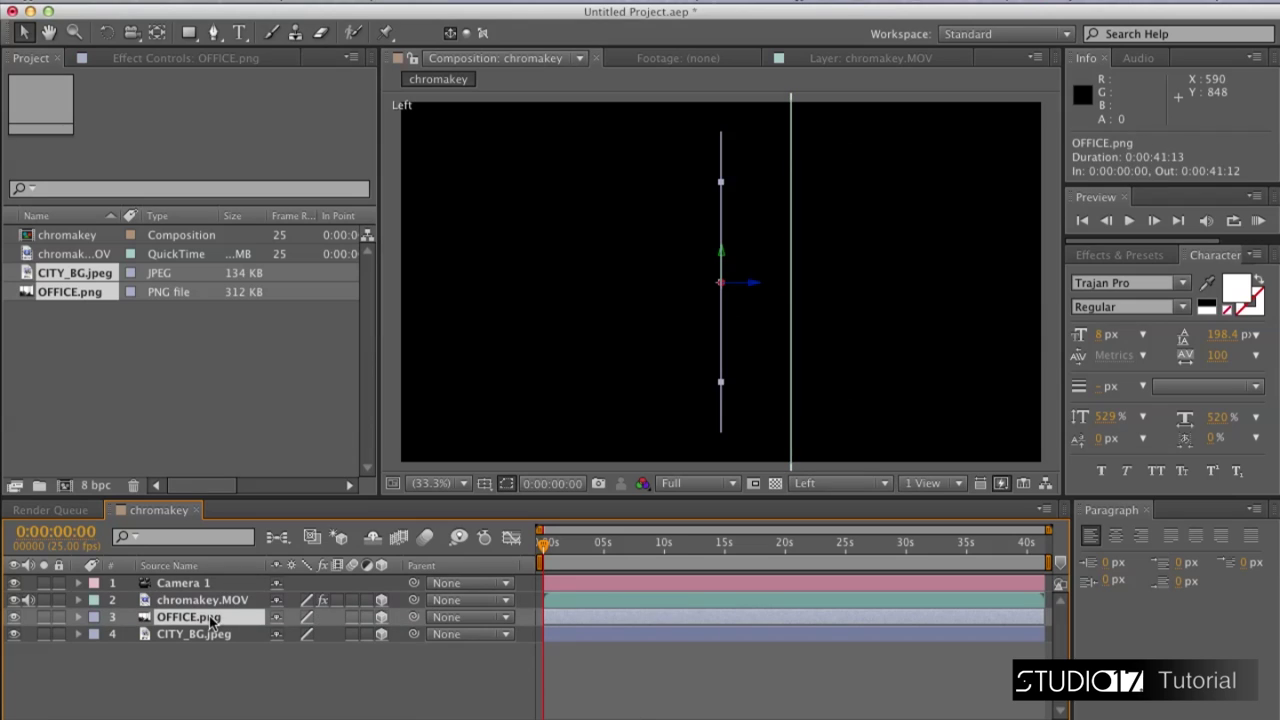
key("shift+Left")
key("shift+Left")
key("shift+Left")
key("shift+Left")
key("shift+Left")
key("shift+Left")
key("shift+Left")
key("shift+Left")
key("shift+Left")
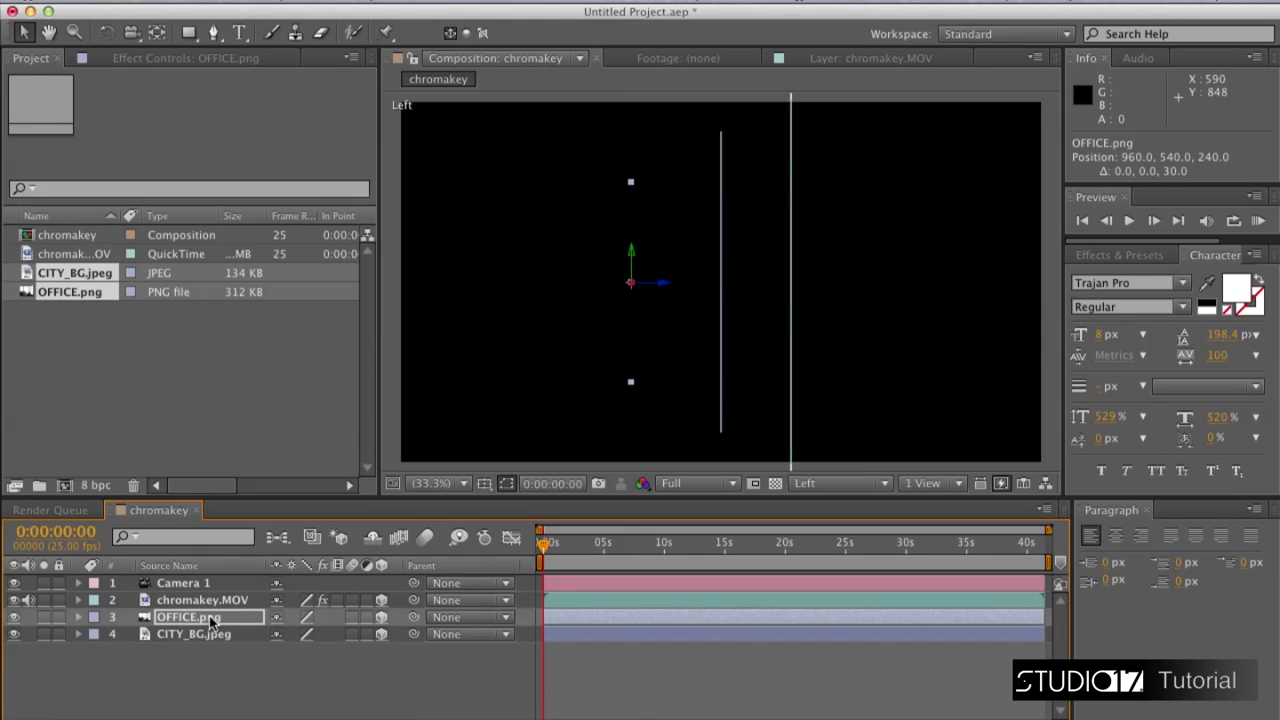
- Nudge CITY_BG.jpeg along the Z axis away from the camera until it sits well behind OFFICE.png
left_click(211, 634)
key("shift+Left")
key("shift+Left")
key("shift+Left")
key("shift+Left")
key("shift+Left")
key("shift+Left")
key("shift+Left")
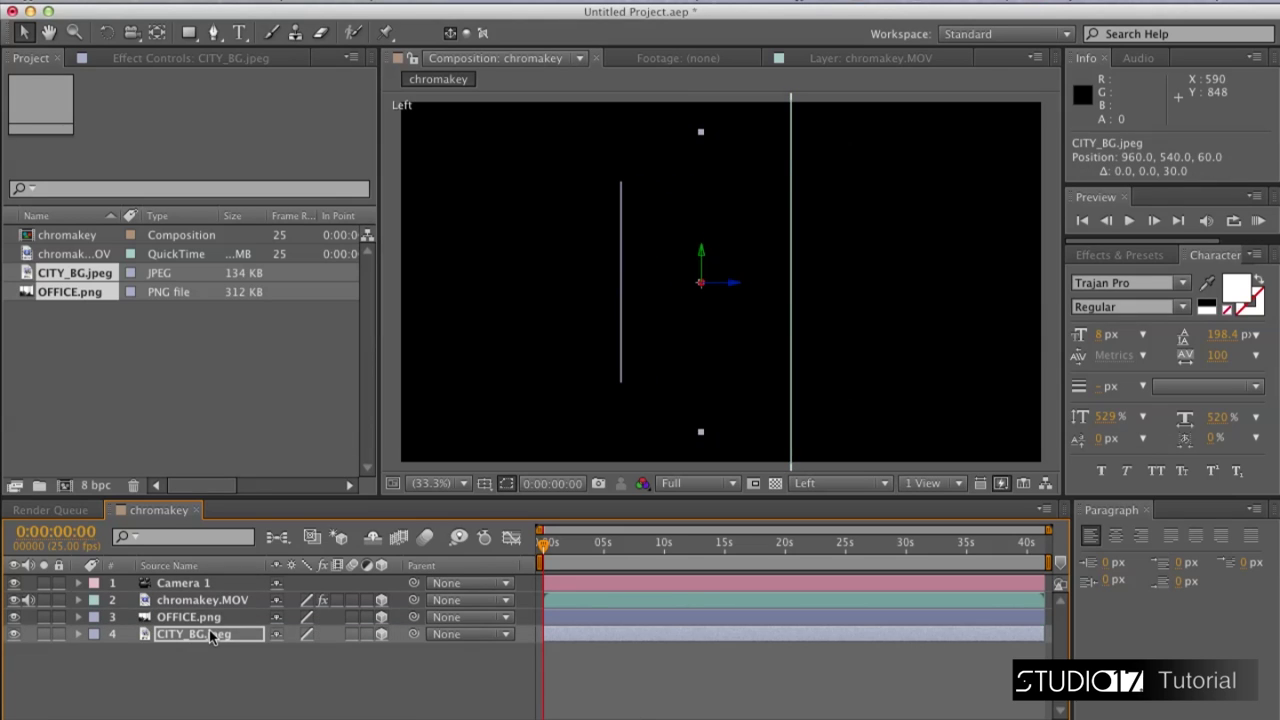
key("shift+Left")
key("shift+Left")
key("shift+Left")
key("shift+Left")
key("shift+Left")
key("shift+Left")
key("shift+Left")
key("shift+Left")
key("shift+Left")
key("shift+Left")
key("shift+Left")
key("shift+Left")
key("shift+Left")
key("shift+Left")
key("shift+Left")
key("shift+Left")
key("shift+Left")
key("shift+Left")
key("shift+Left")
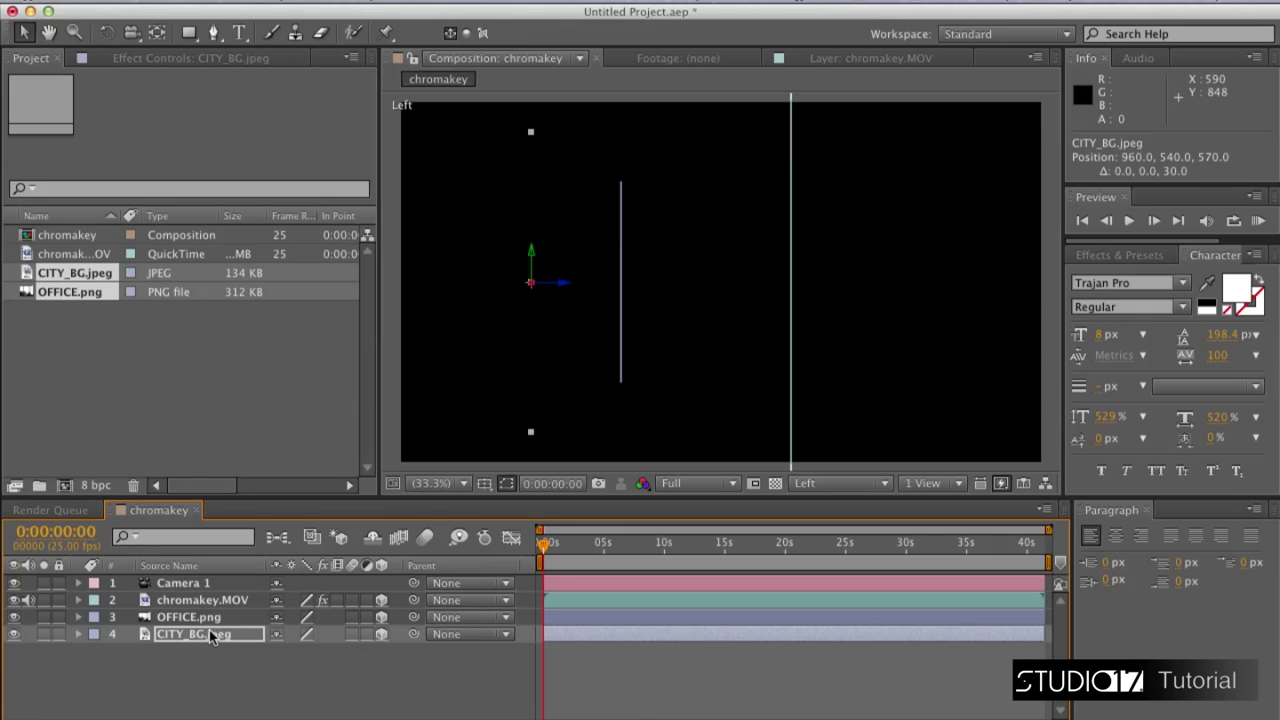
- Nudge chromakey.MOV back from the camera to a Z position of -90
left_click(211, 602)
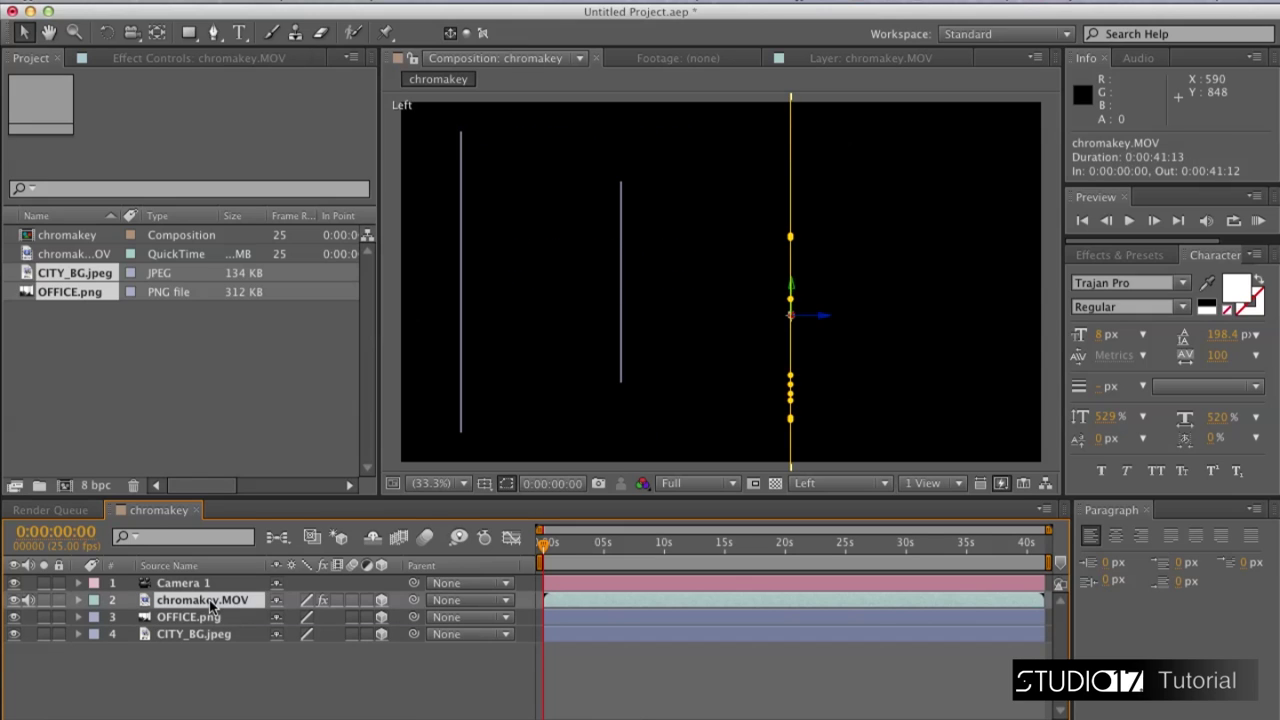
key("shift+Left")
key("shift+Left")
key("shift+Left")
key("shift+Left")
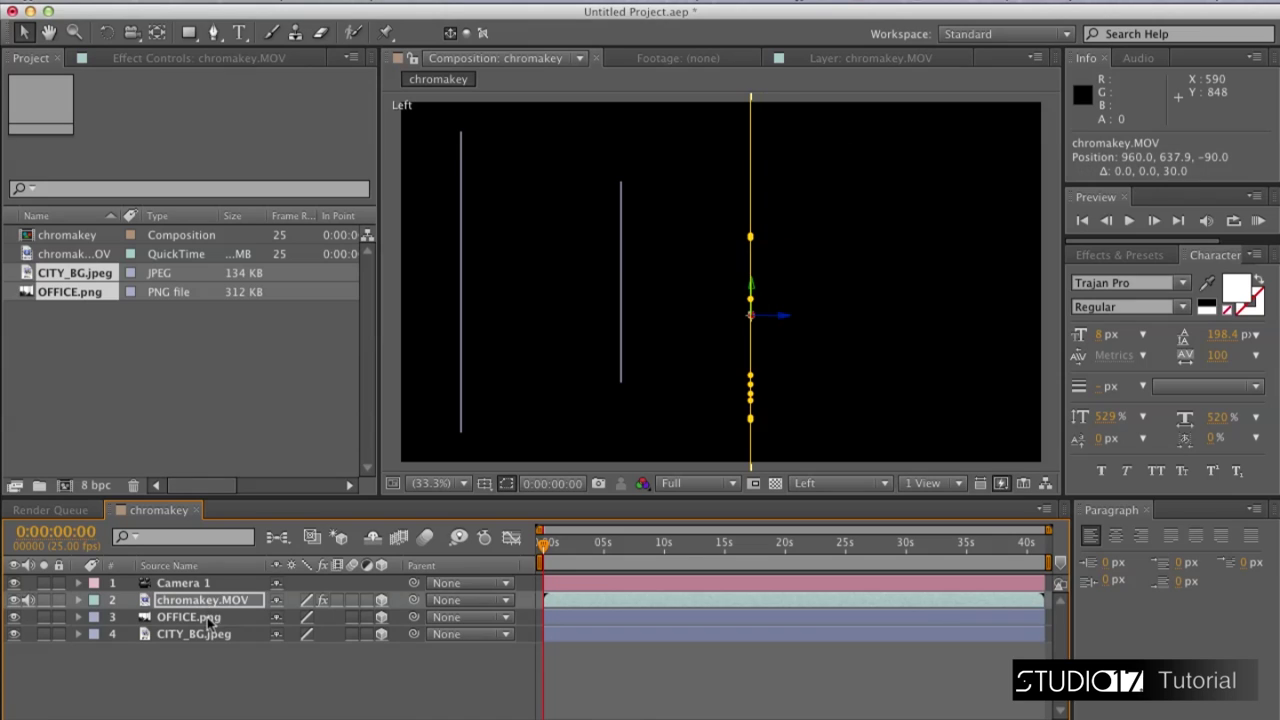
- Scale OFFICE.png uniformly to 203%
left_click(207, 617)
key("s")
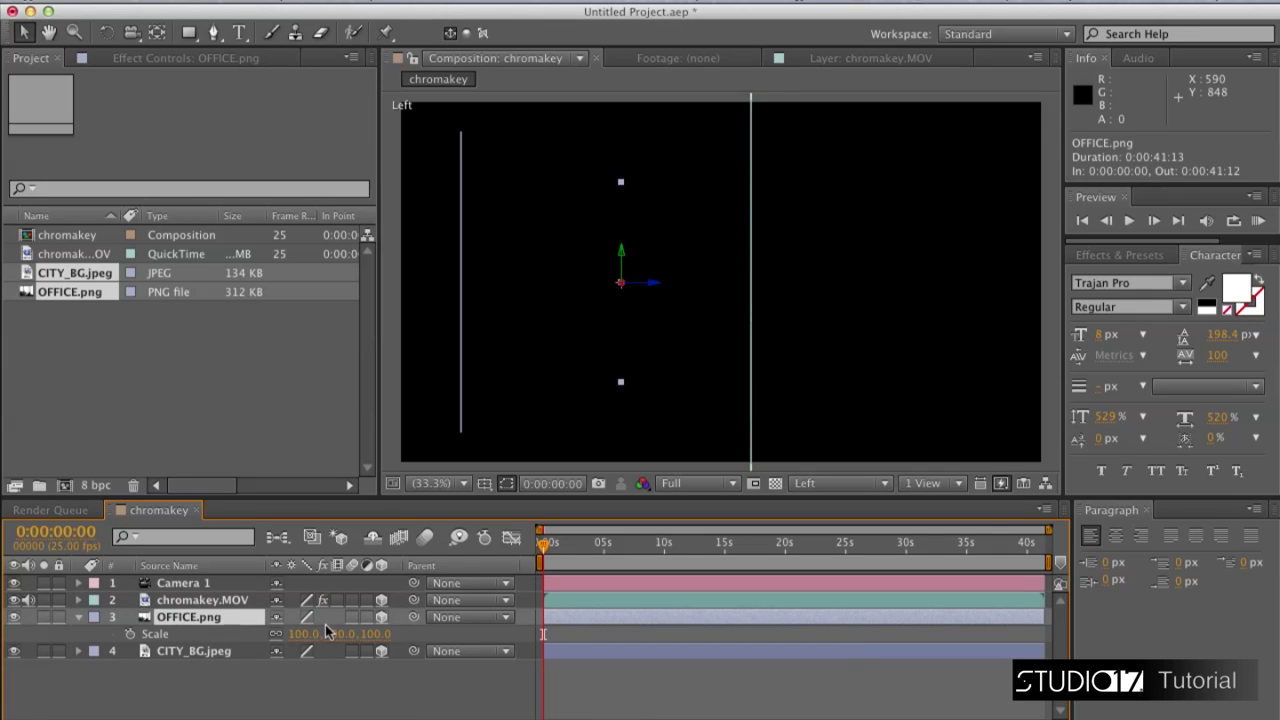
left_click_drag(330, 634, 418, 647)
- Scale CITY_BG.jpeg uniformly to 206%
left_click(216, 650)
key("s")
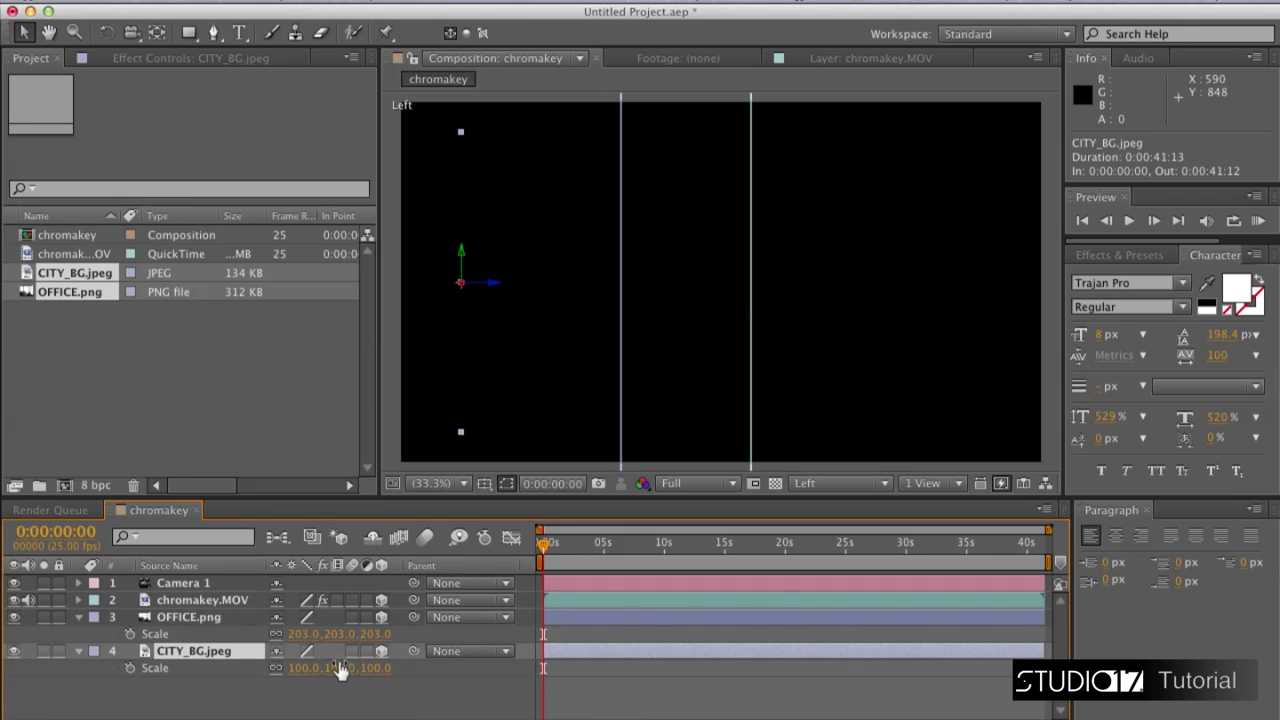
left_click_drag(331, 667, 390, 668)
key("Return")
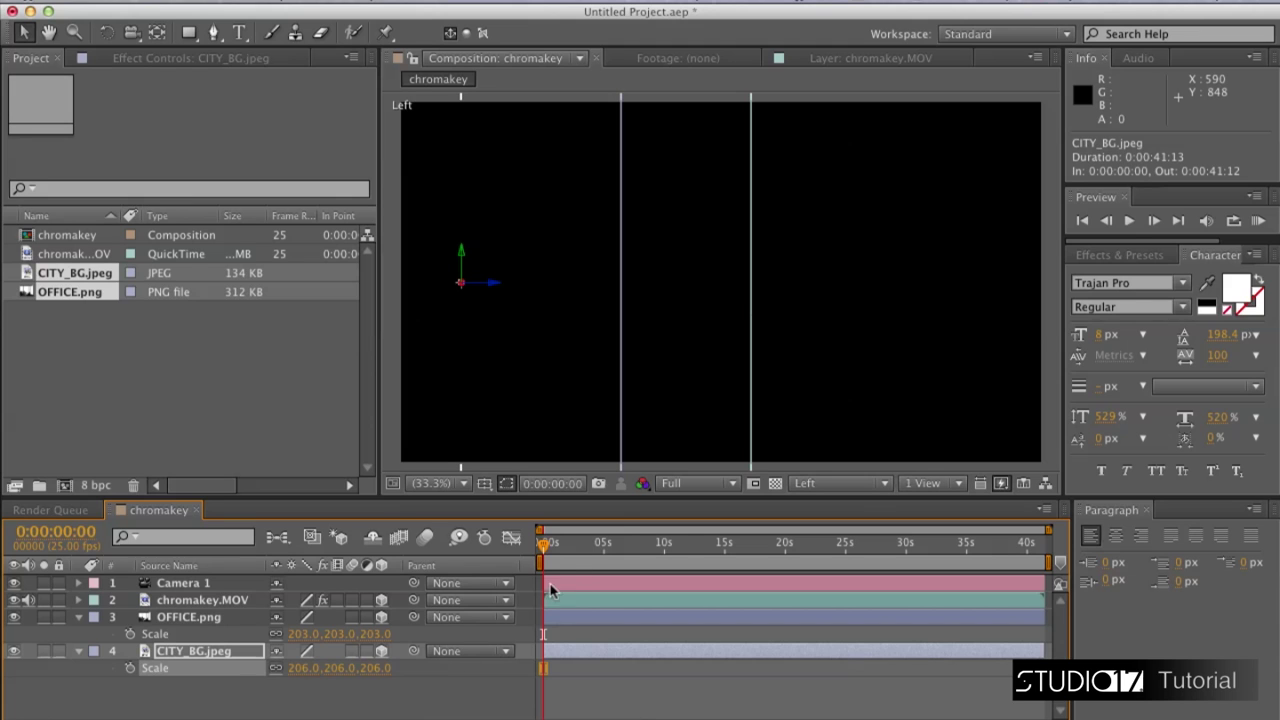
- Return the composition to the Active Camera view and activate the Track Z Camera tool
left_click(850, 483)
left_click(856, 501)
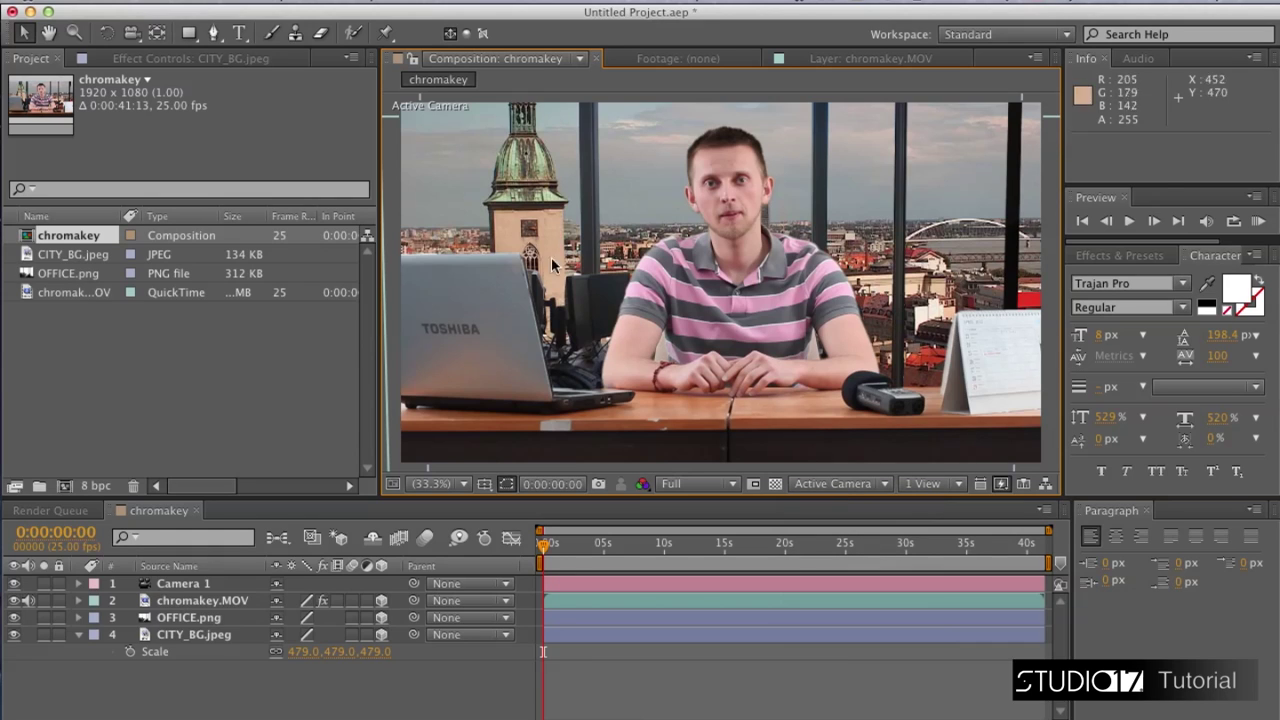
left_click(132, 34)
left_click_drag(136, 38, 157, 100)
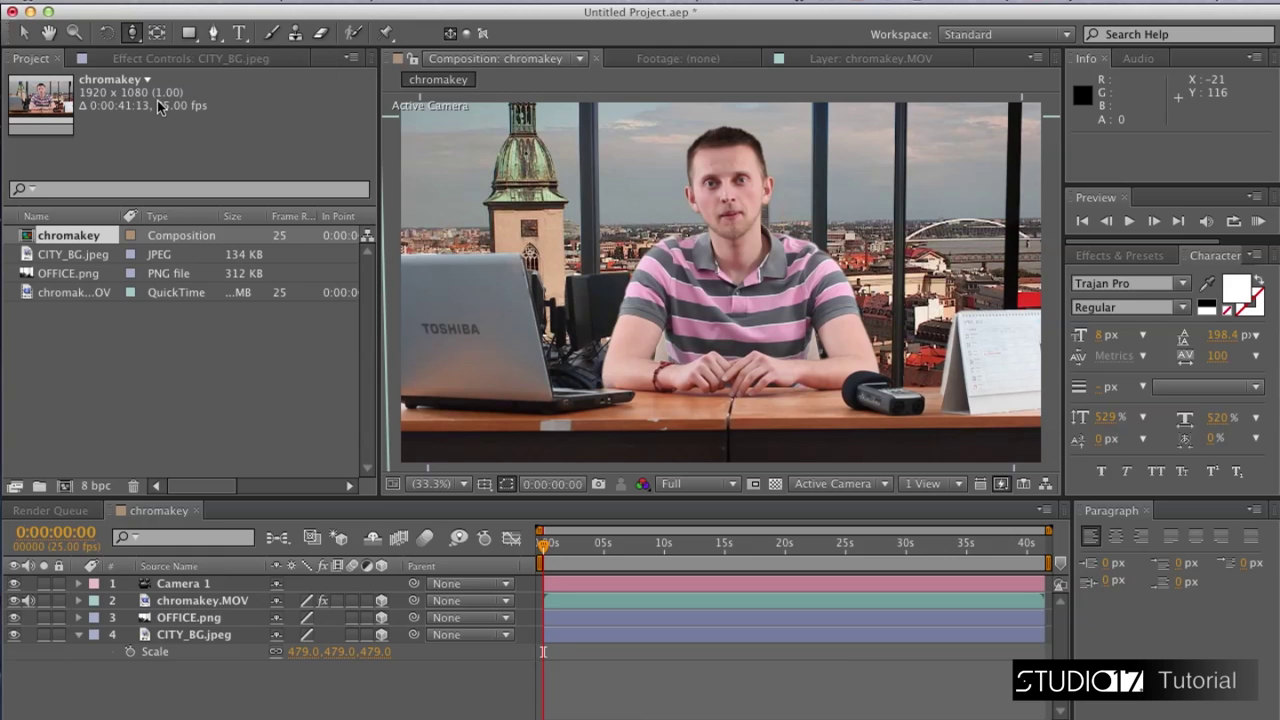
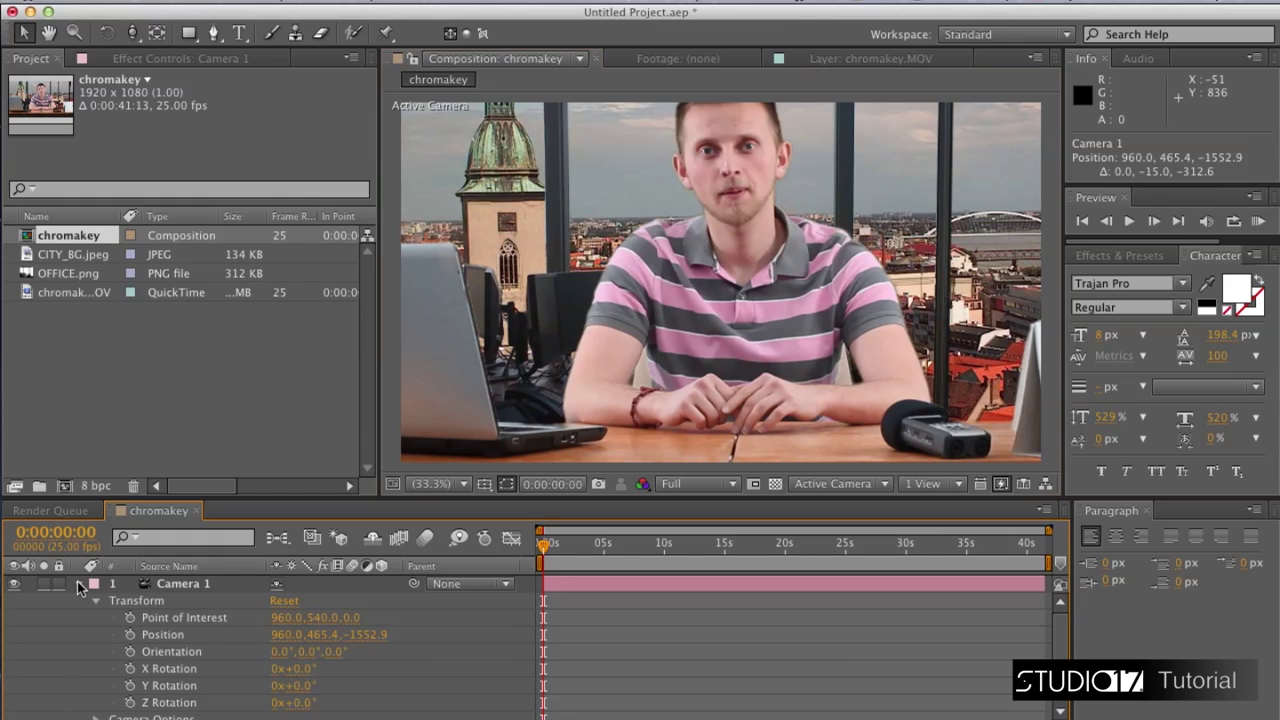
- Reveal Camera 1's camera options and turn Depth of Field on
left_click(95, 600)
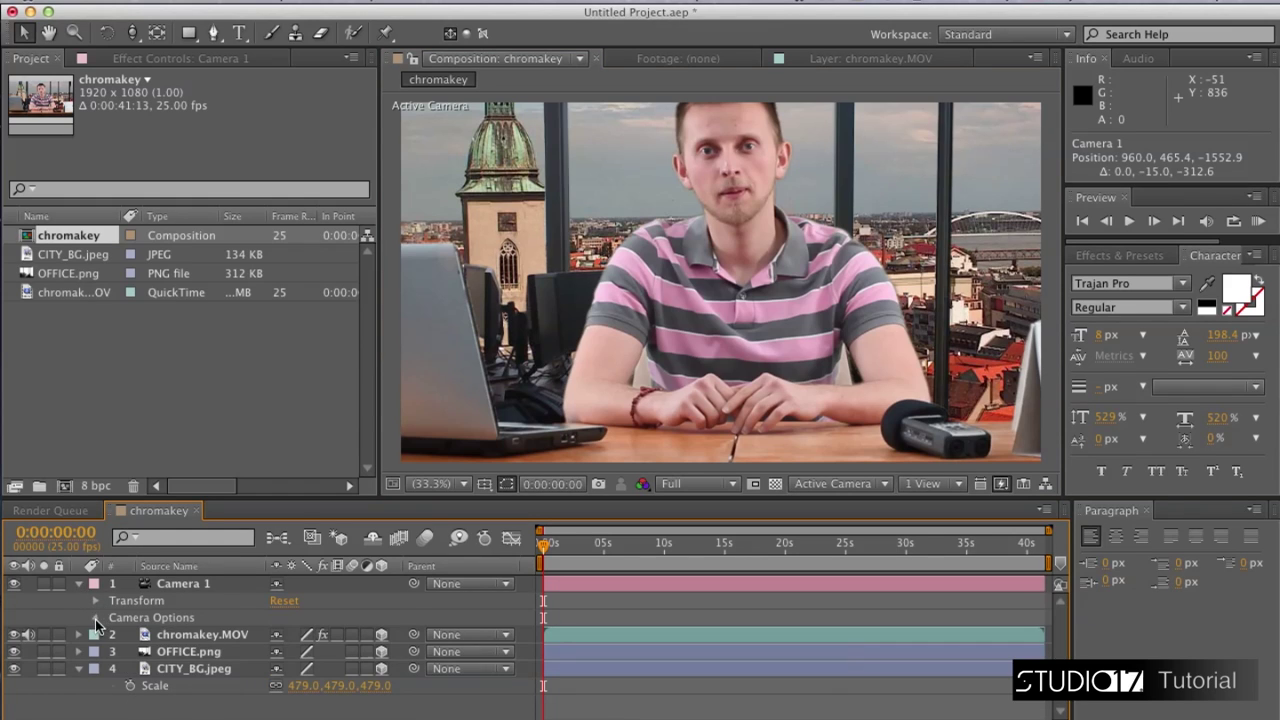
left_click(95, 618)
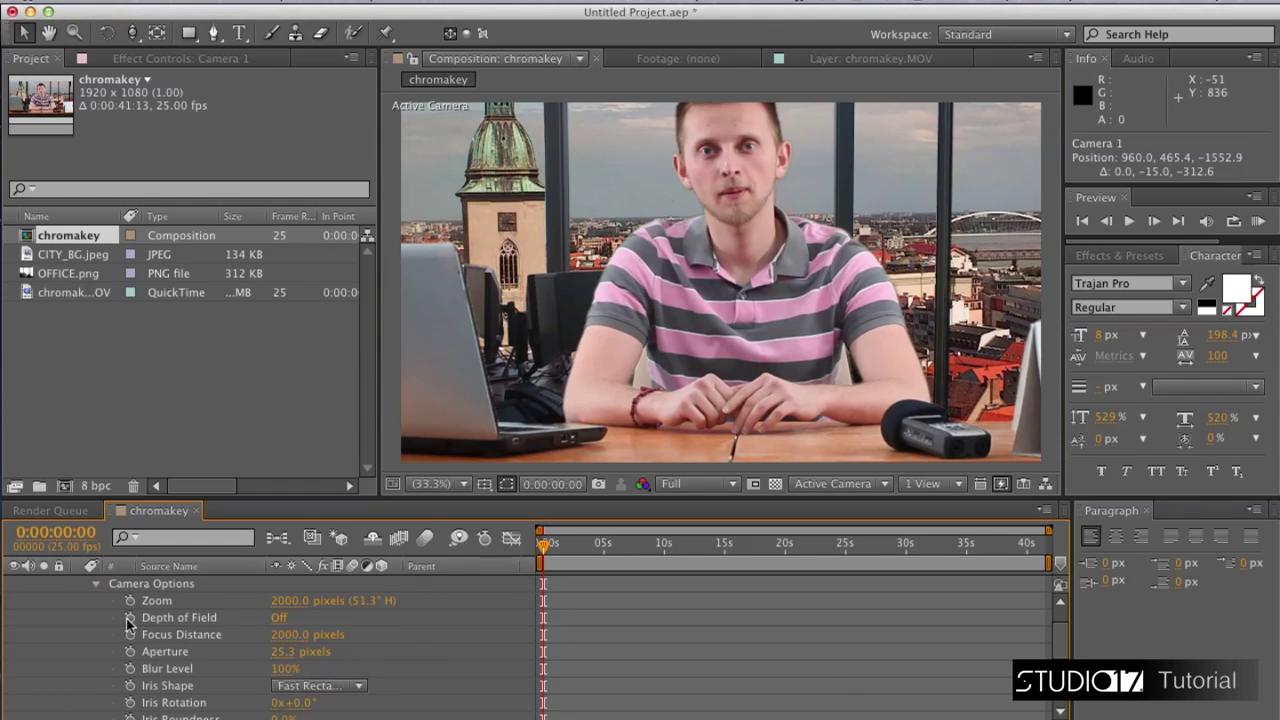
left_click(162, 618)
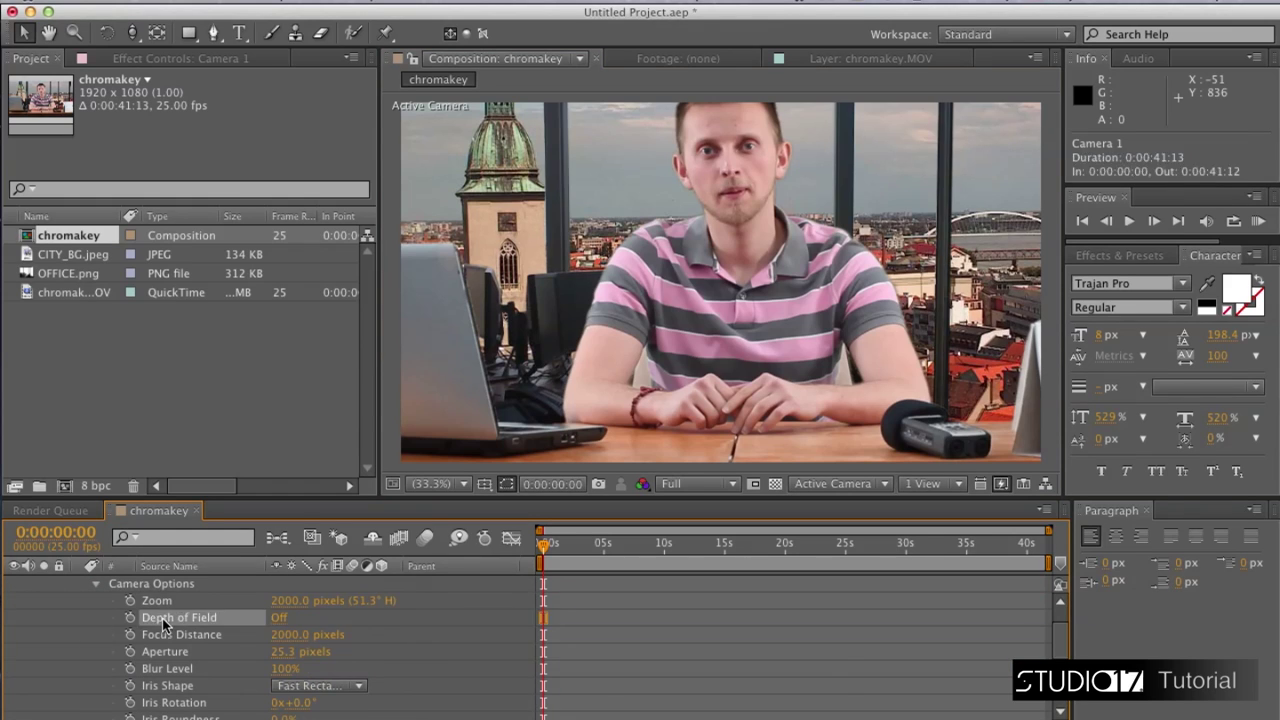
left_click(280, 619)
- In the Left view, set Camera 1's Focus Distance to 1600 pixels, close to the chromakey.MOV layer plane
left_click(840, 483)
left_click(836, 589)
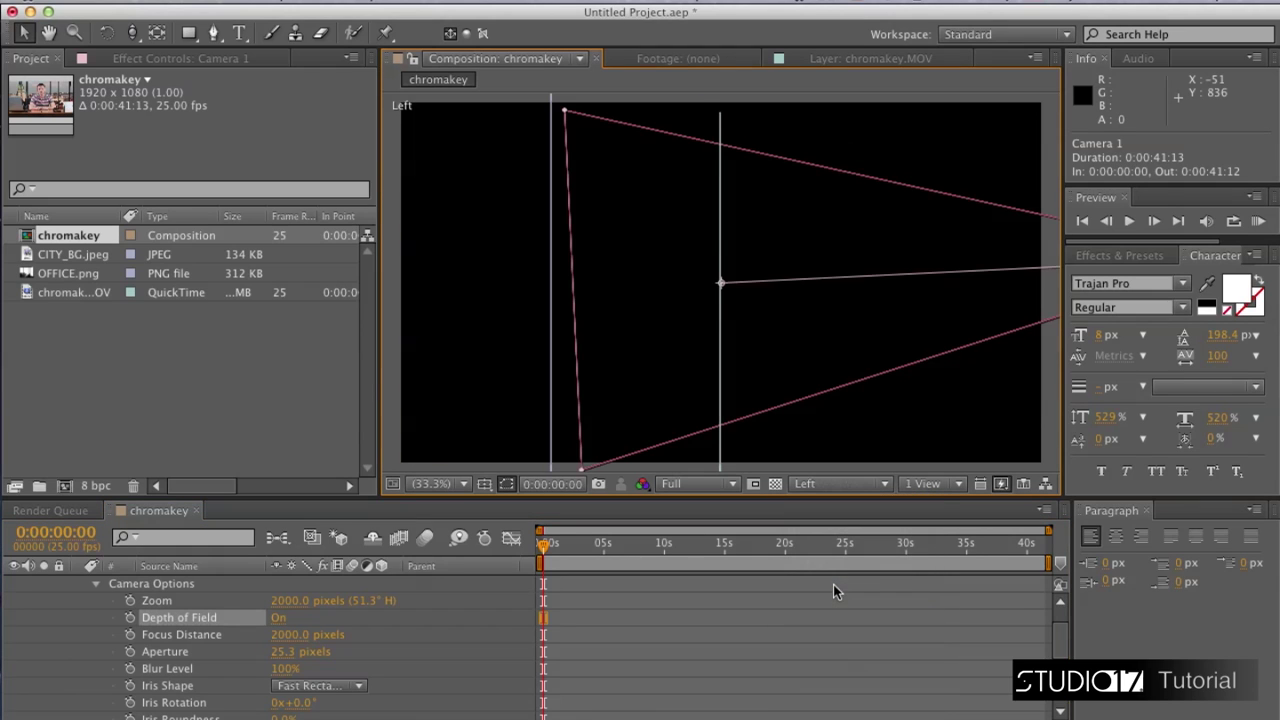
key("h")
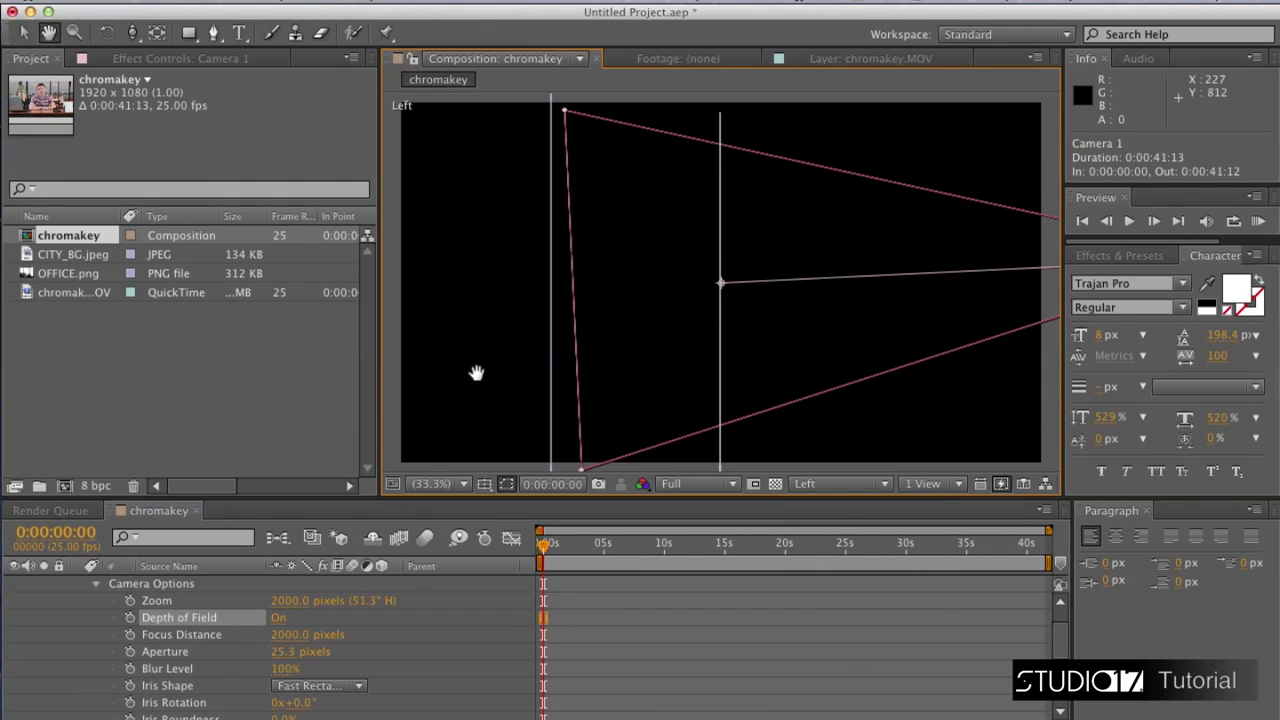
left_click_drag(480, 371, 905, 332)
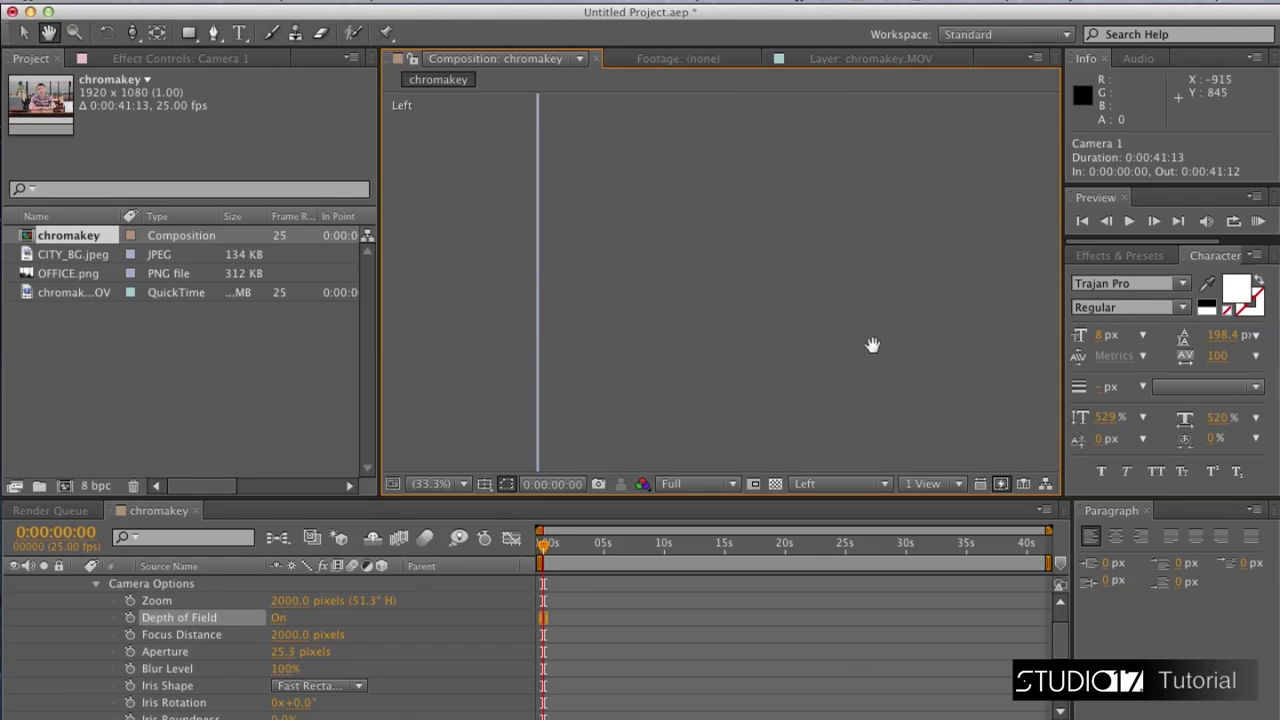
left_click_drag(550, 329, 727, 337)
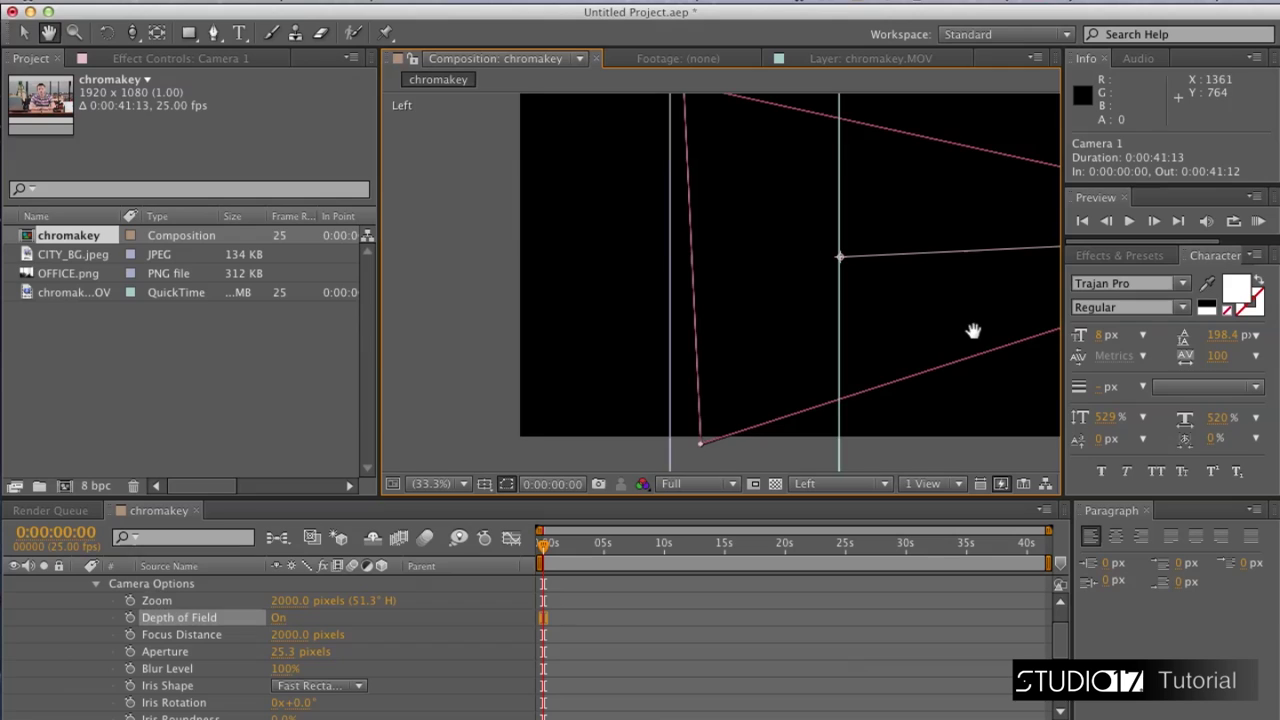
left_click_drag(974, 334, 740, 324)
key("v")
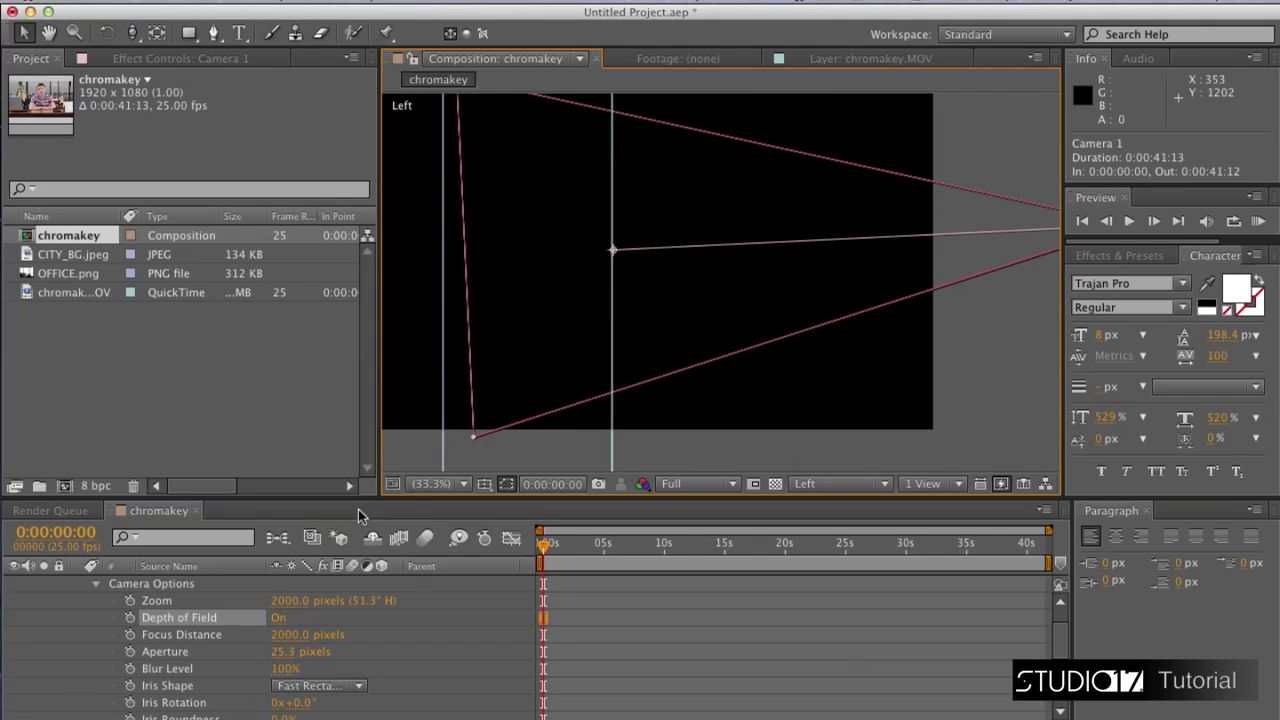
left_click(208, 636)
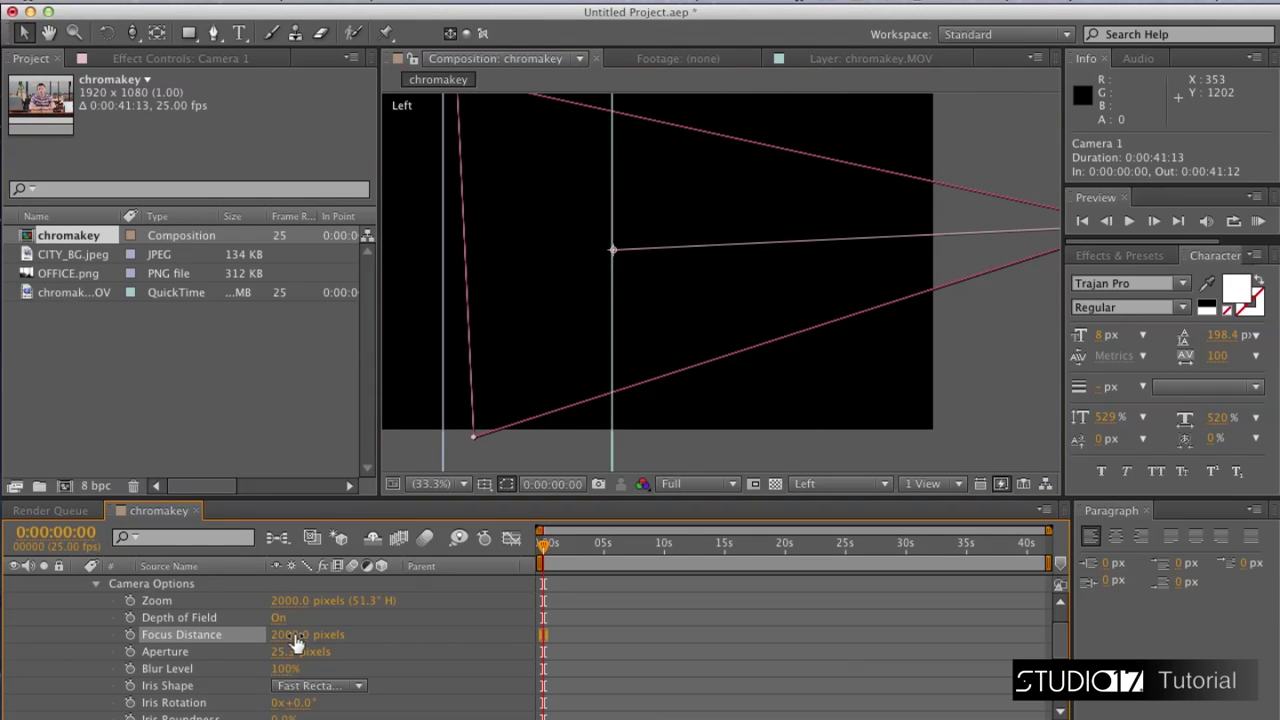
left_click_drag(296, 642, 247, 633)
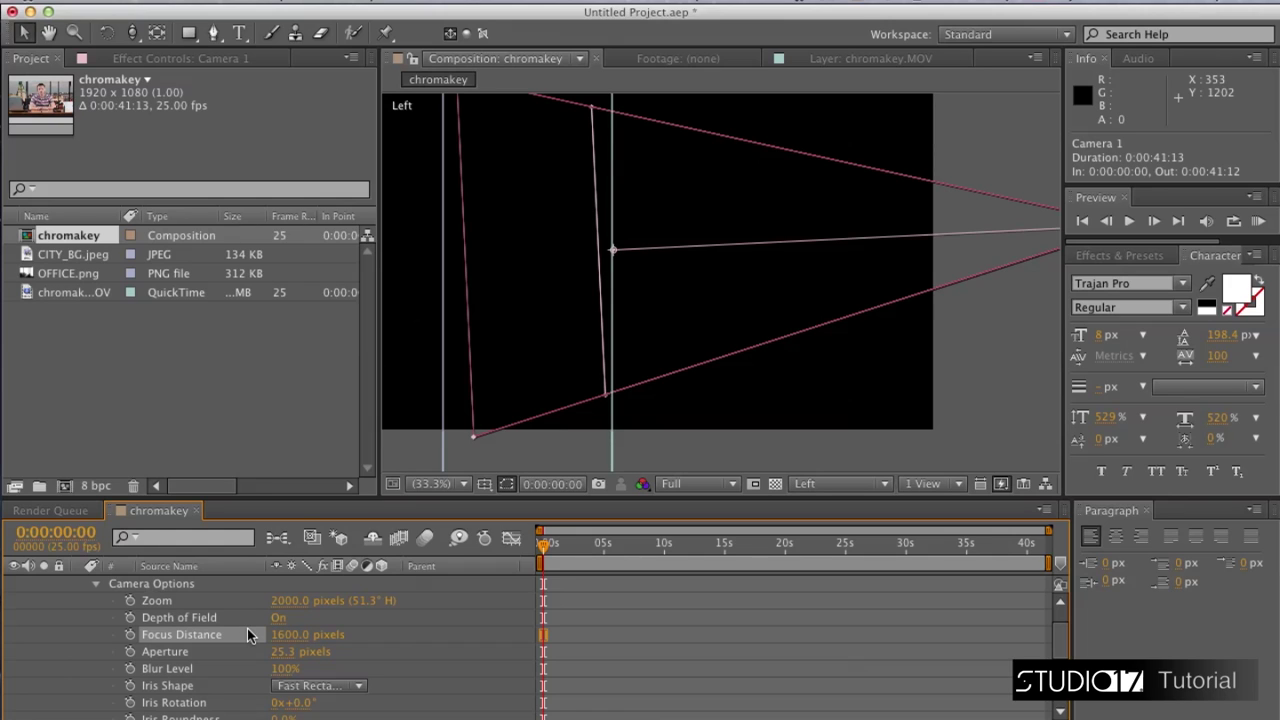
- Switch back to the Active Camera view and bring the presenter's head and laptop into frame
left_click(727, 487)
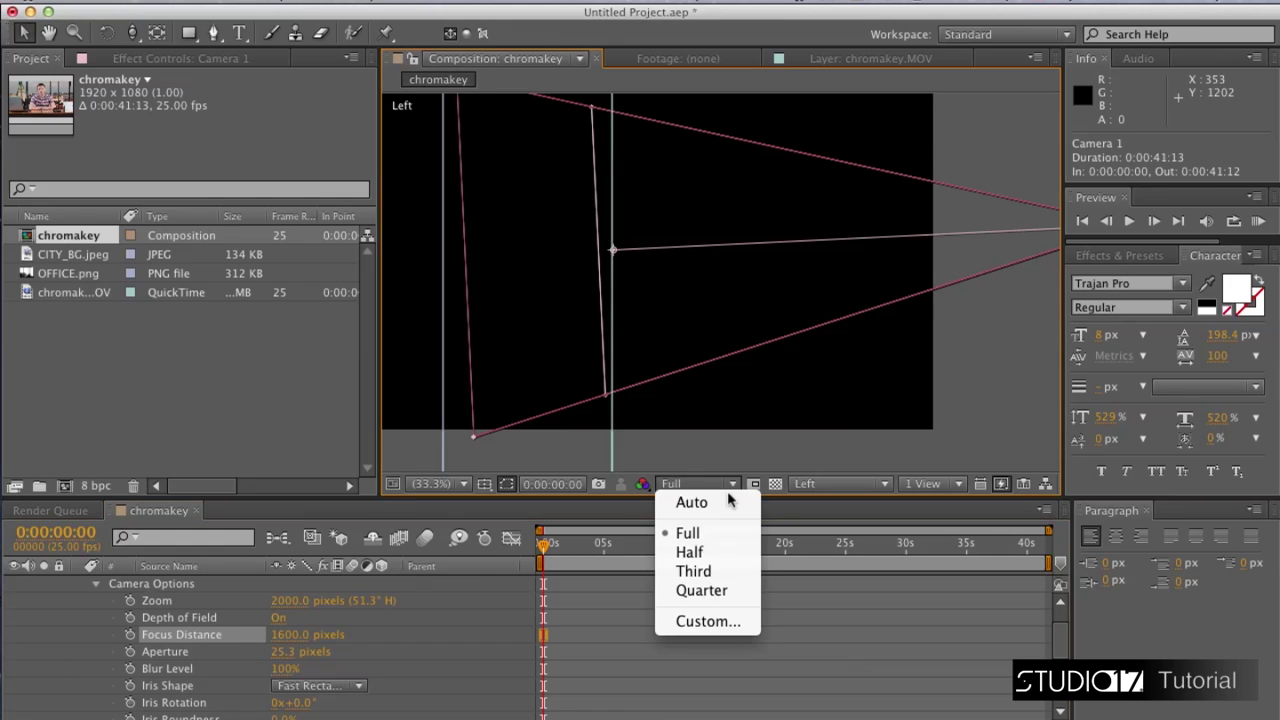
left_click(824, 487)
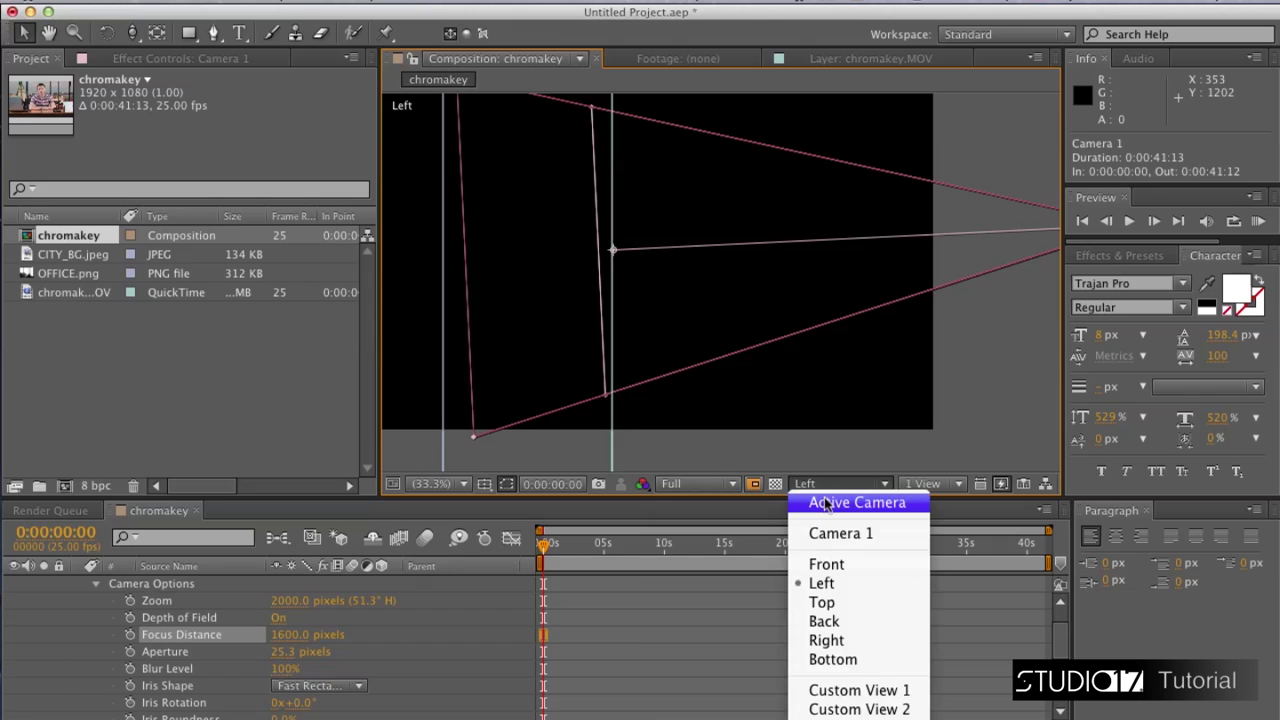
left_click(826, 500)
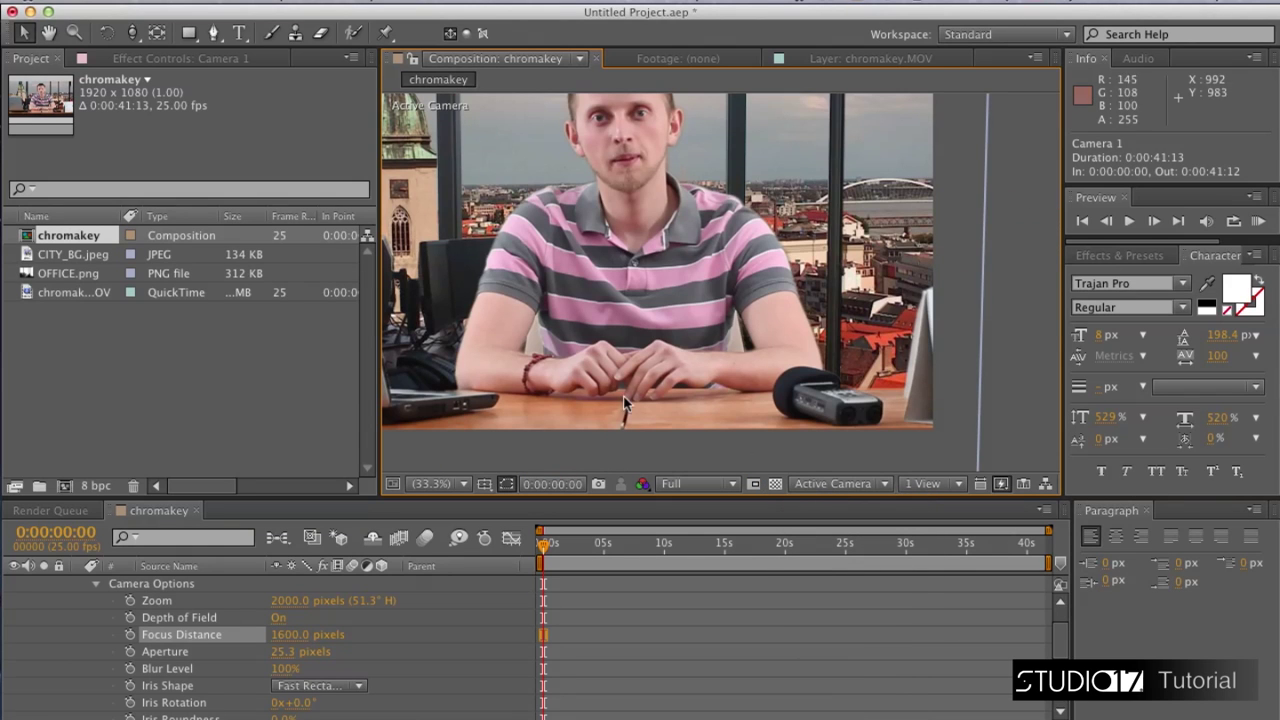
left_click_drag(623, 395, 673, 419)
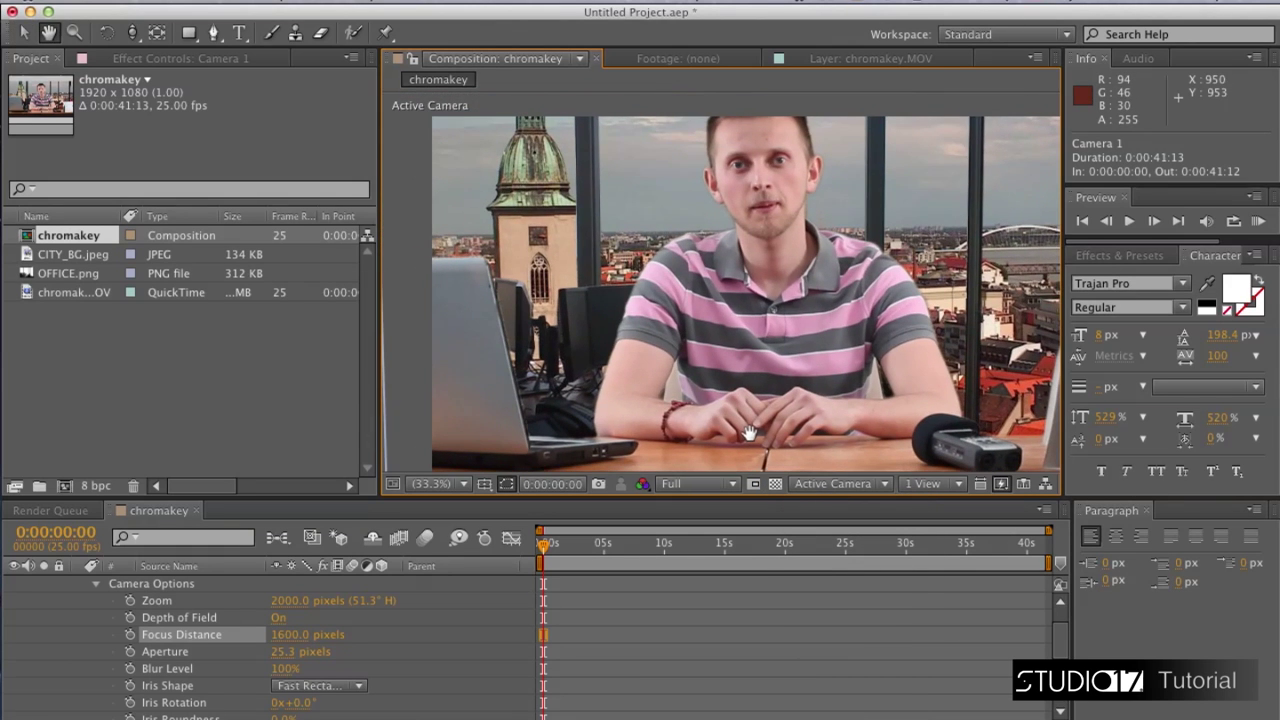
- Try a Blur Level of 250% on Camera 1
left_click(168, 669)
left_click(282, 669)
type("250")
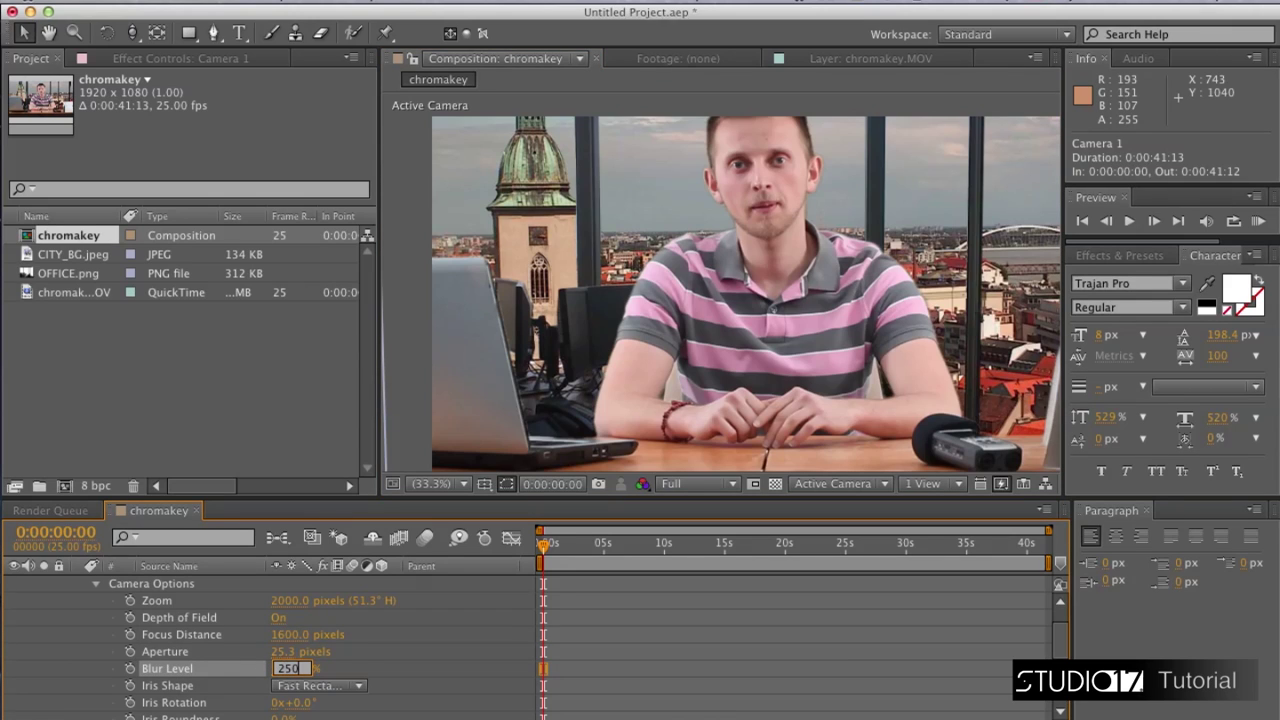
key("Return")
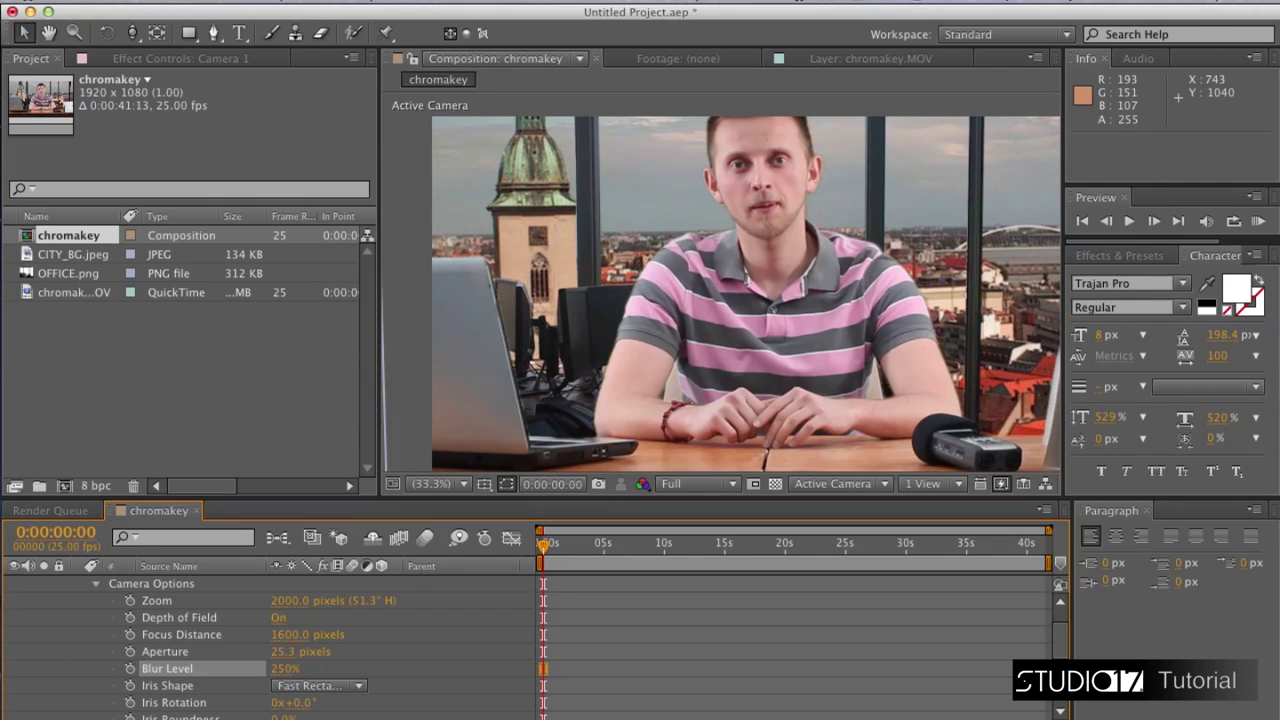
- Set Camera 1's Blur Level to 300% and activate the Track Z Camera tool
left_click(285, 668)
type("300")
key("Return")
left_click(132, 32)
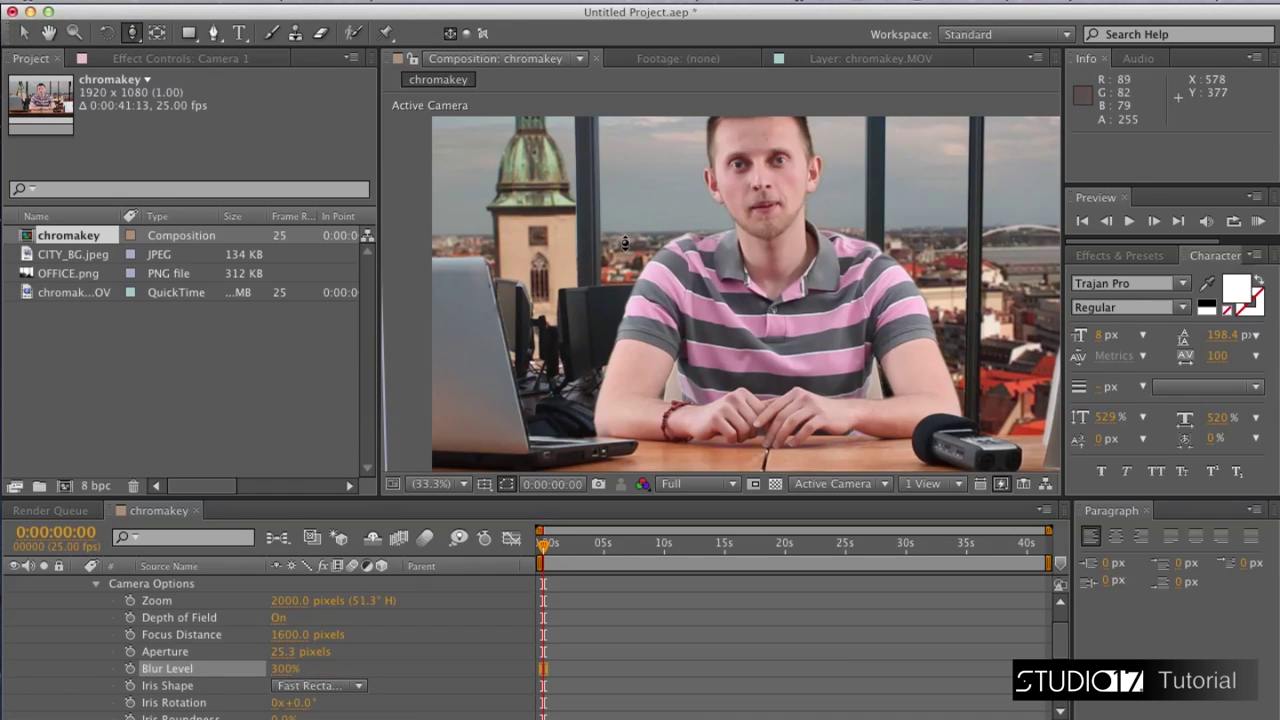
- Dolly Camera 1 in toward the presenter and partway back out to check the depth-of-field blur on the background
left_click_drag(625, 182, 622, 122)
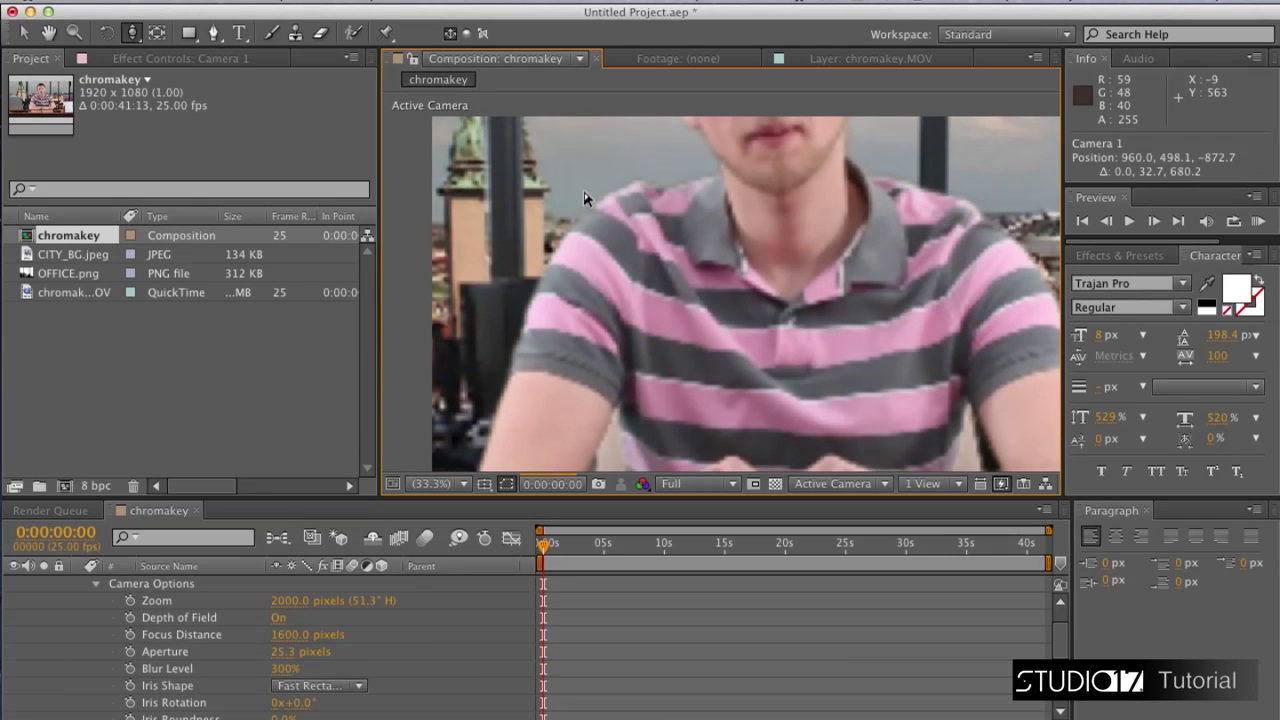
key("h")
left_click_drag(573, 200, 727, 487)
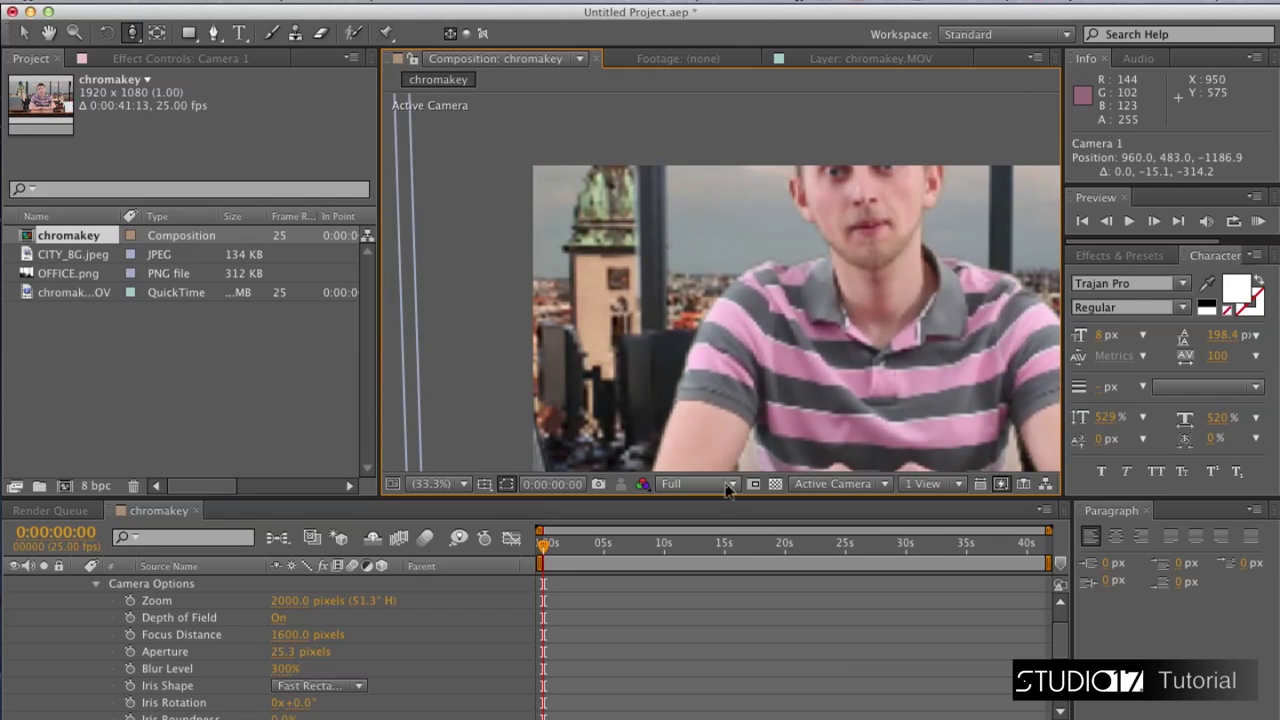
key("h")
left_click_drag(810, 378, 714, 464)
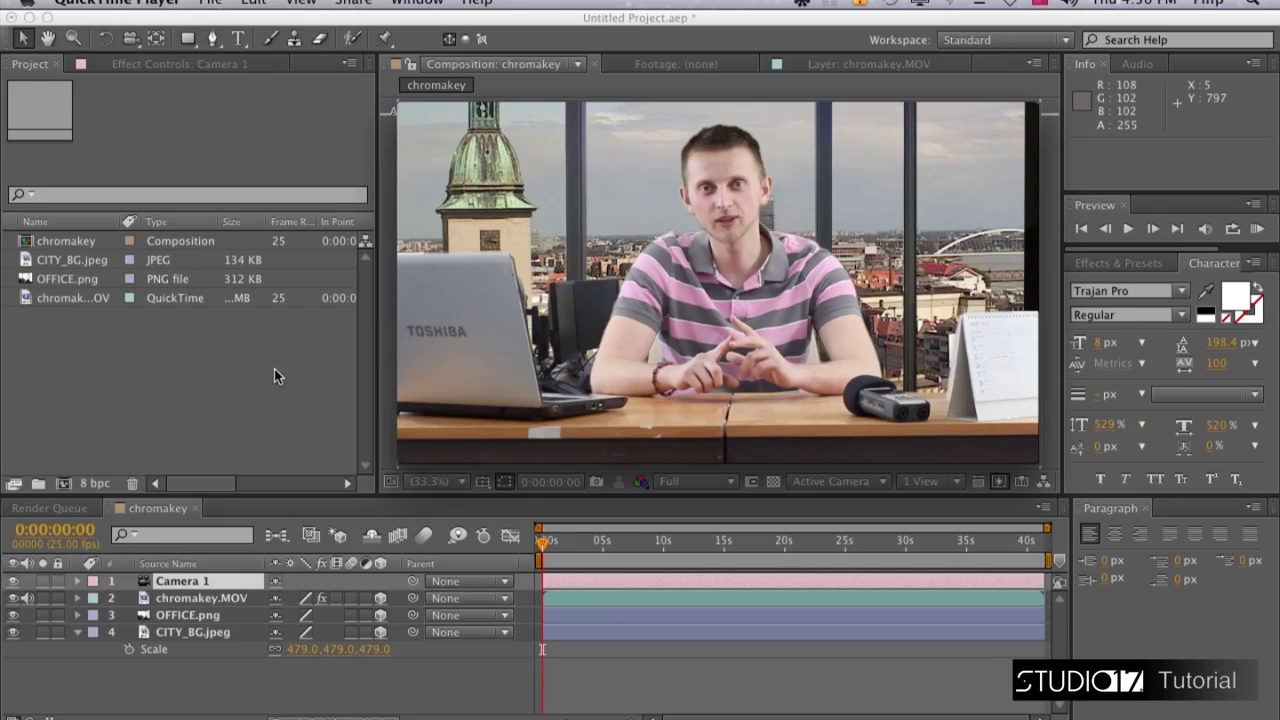
- Enable Position keyframing for Camera 1 at 0:00:00:00 and set its X position to 1300
left_click(275, 369)
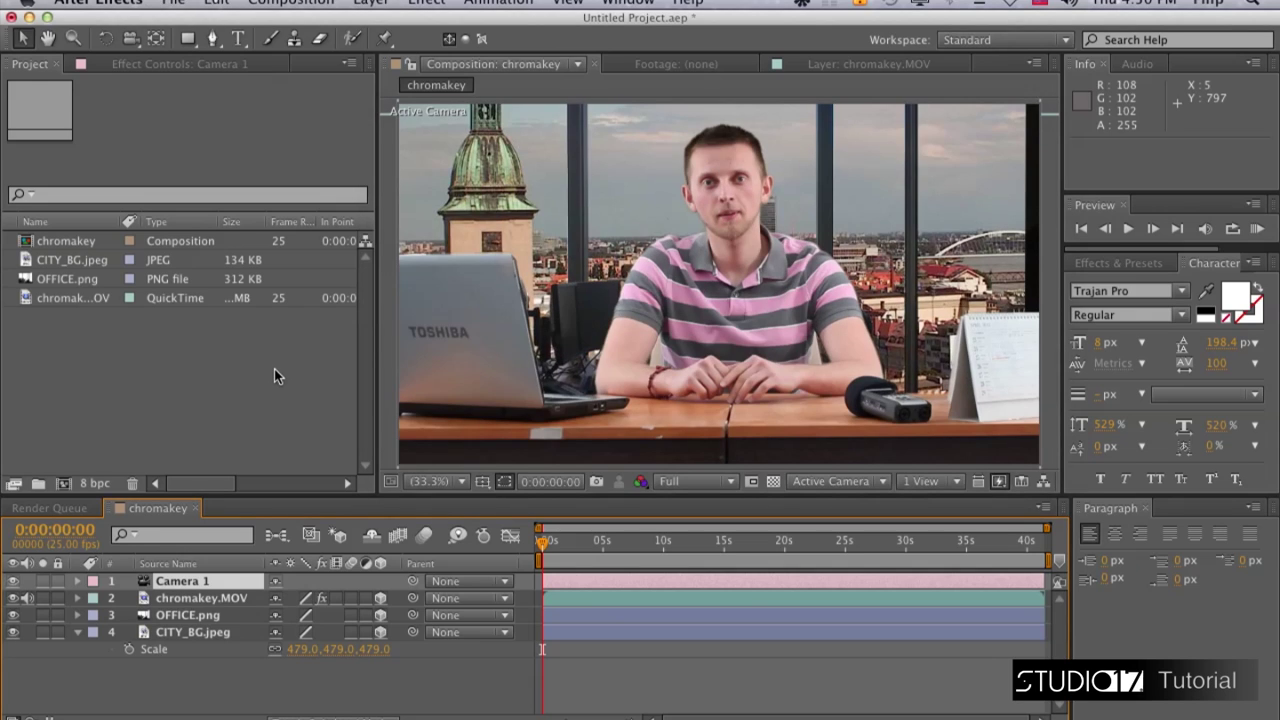
left_click(78, 581)
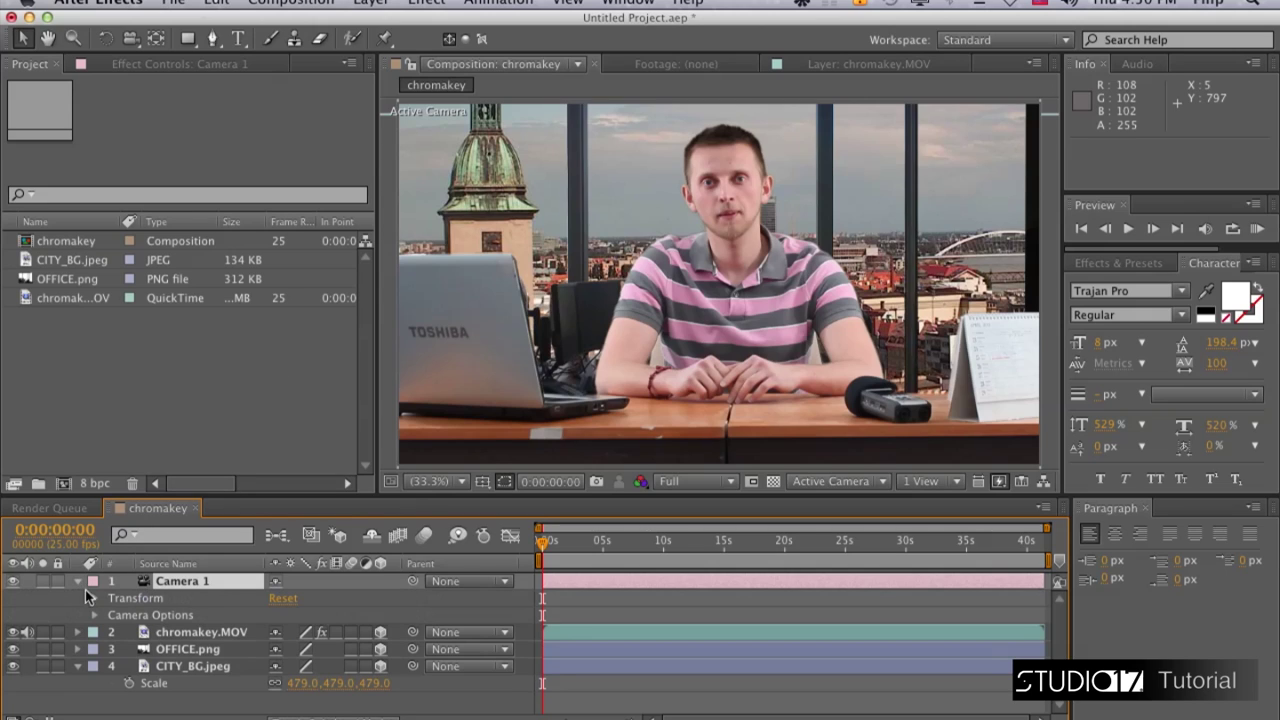
left_click(94, 598)
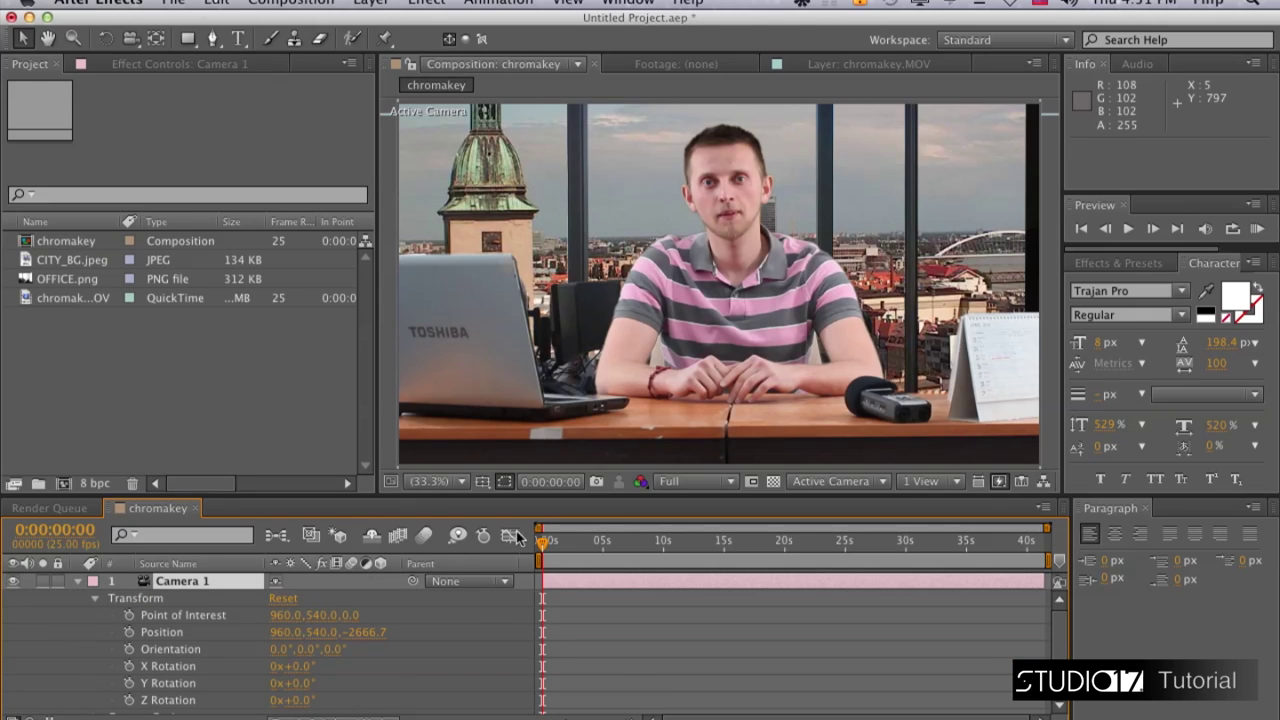
left_click_drag(543, 540, 514, 542)
left_click(129, 632)
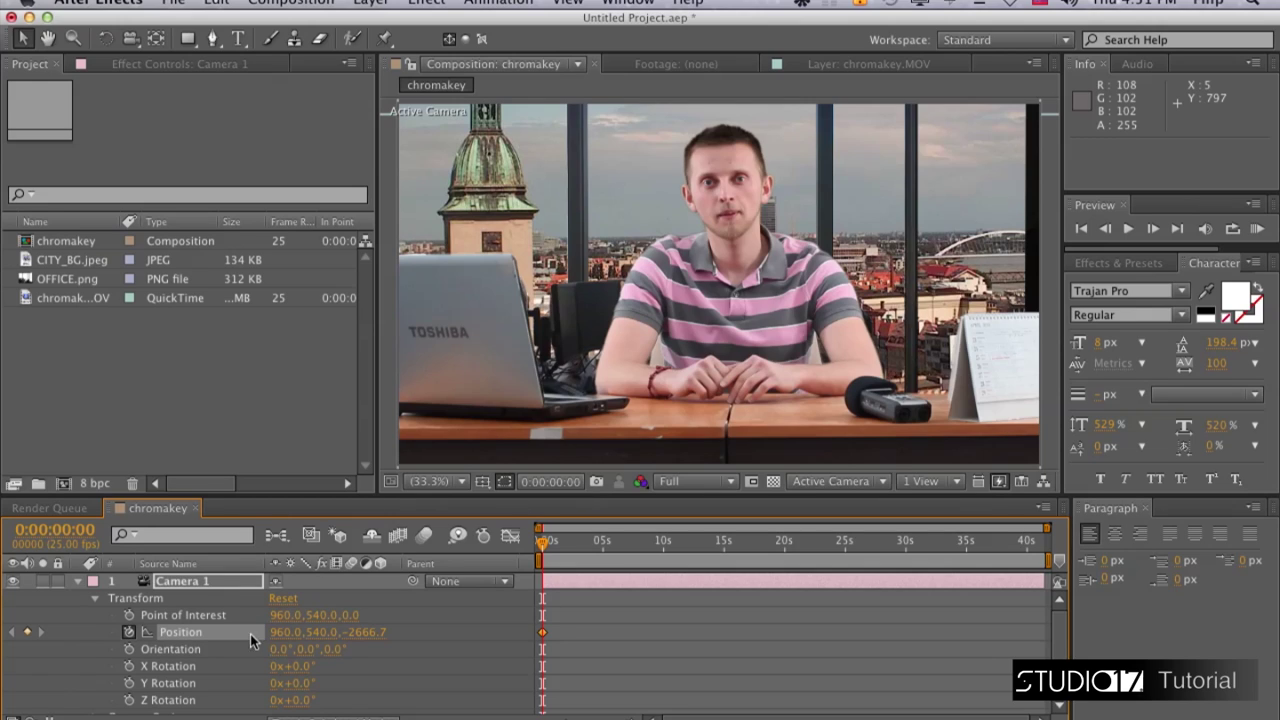
left_click(280, 634)
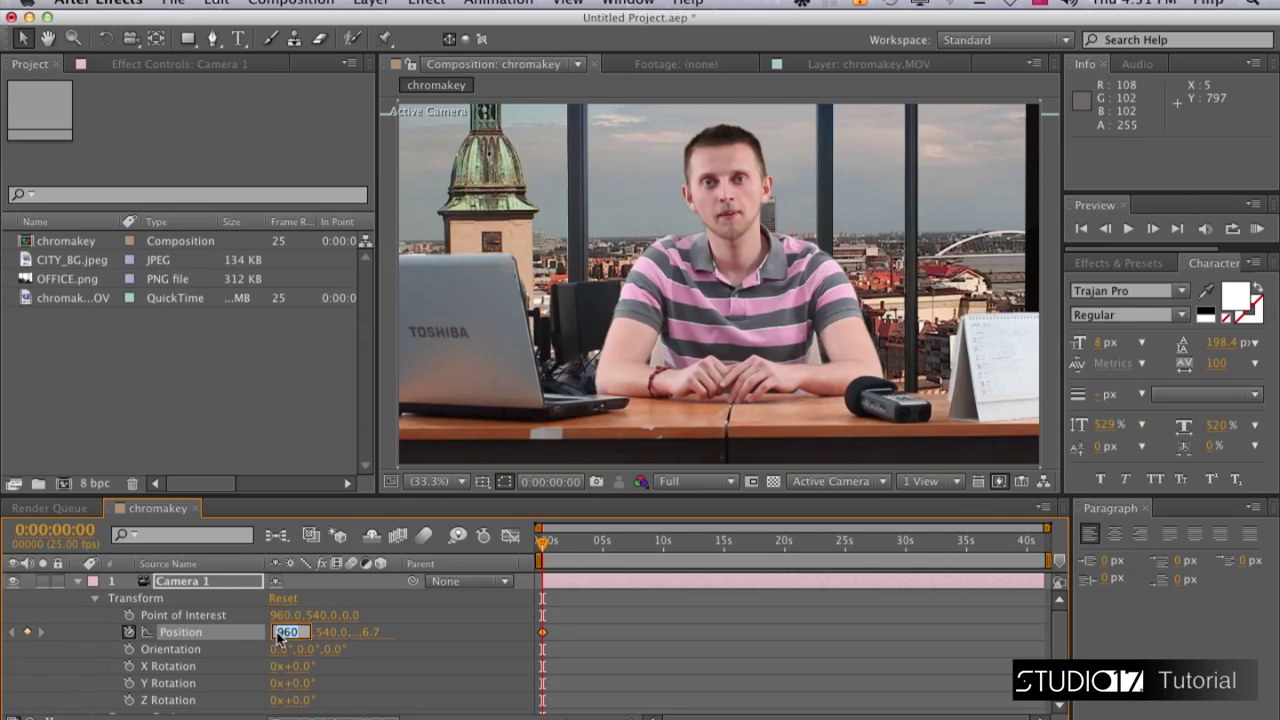
type("1300")
key("Return")
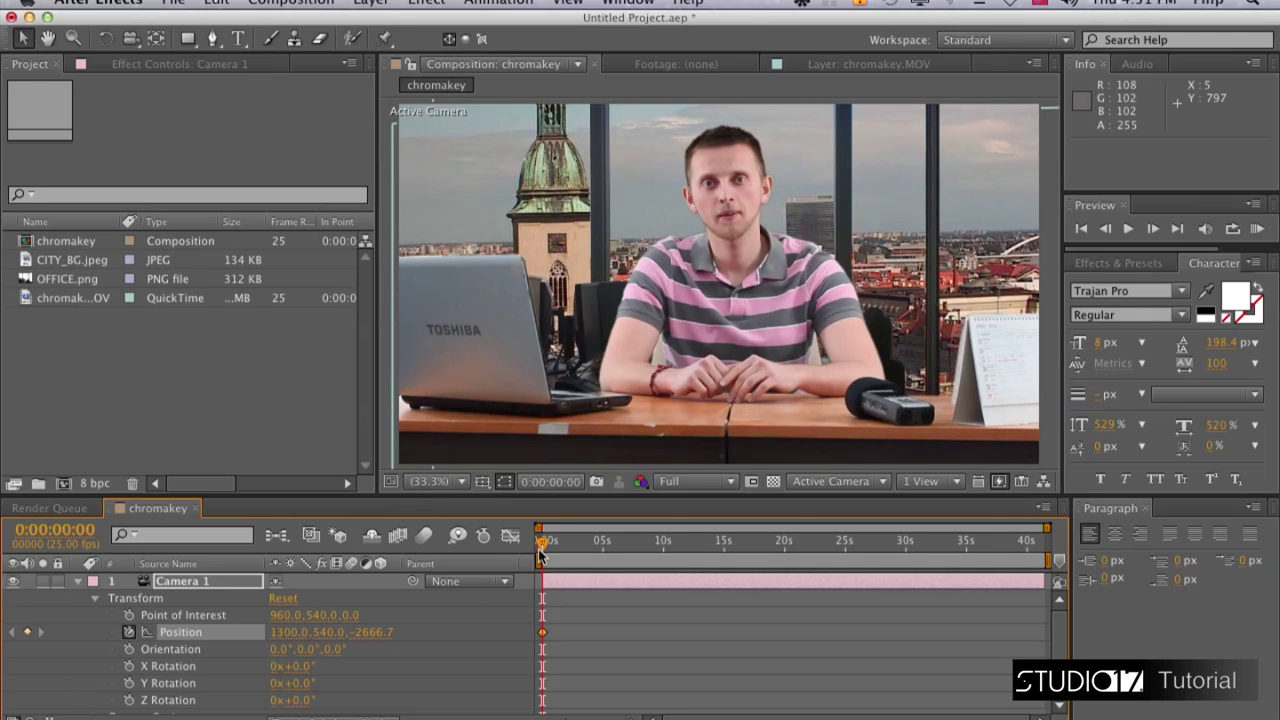
- At the end of the composition, 0:00:41:12, keyframe Camera 1's X position at 560
left_click_drag(540, 548, 1077, 577)
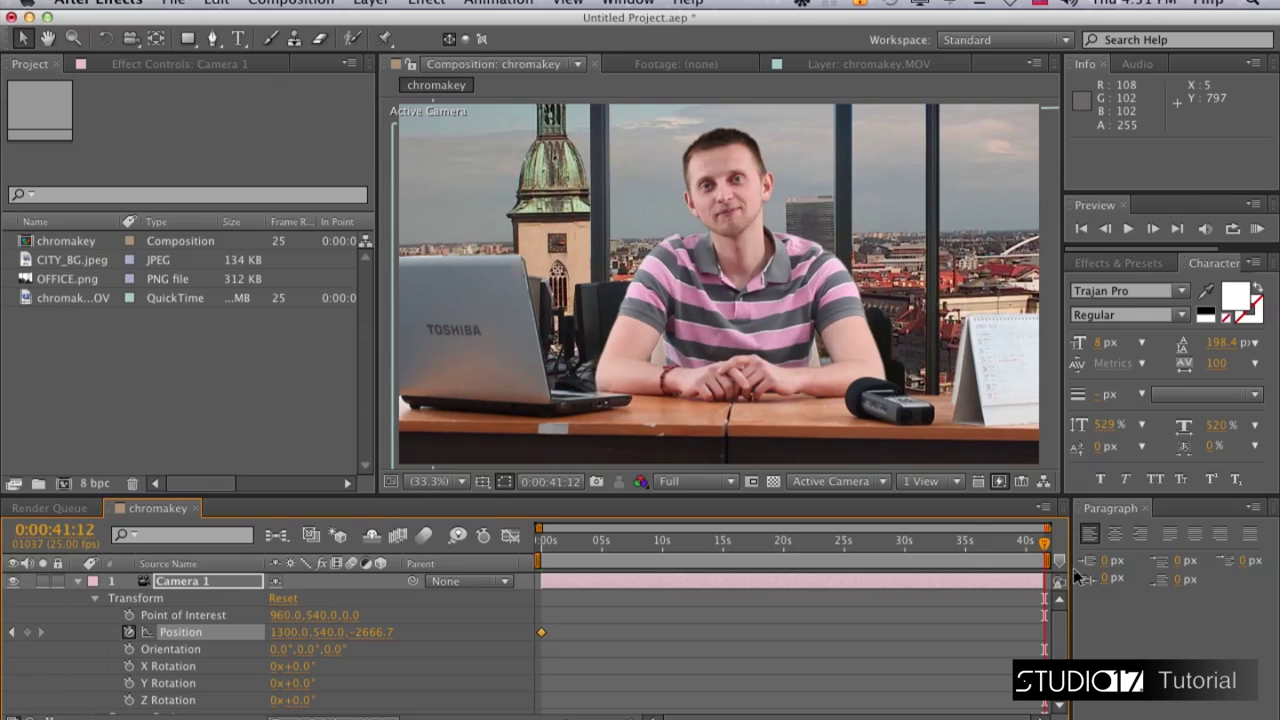
left_click(297, 633)
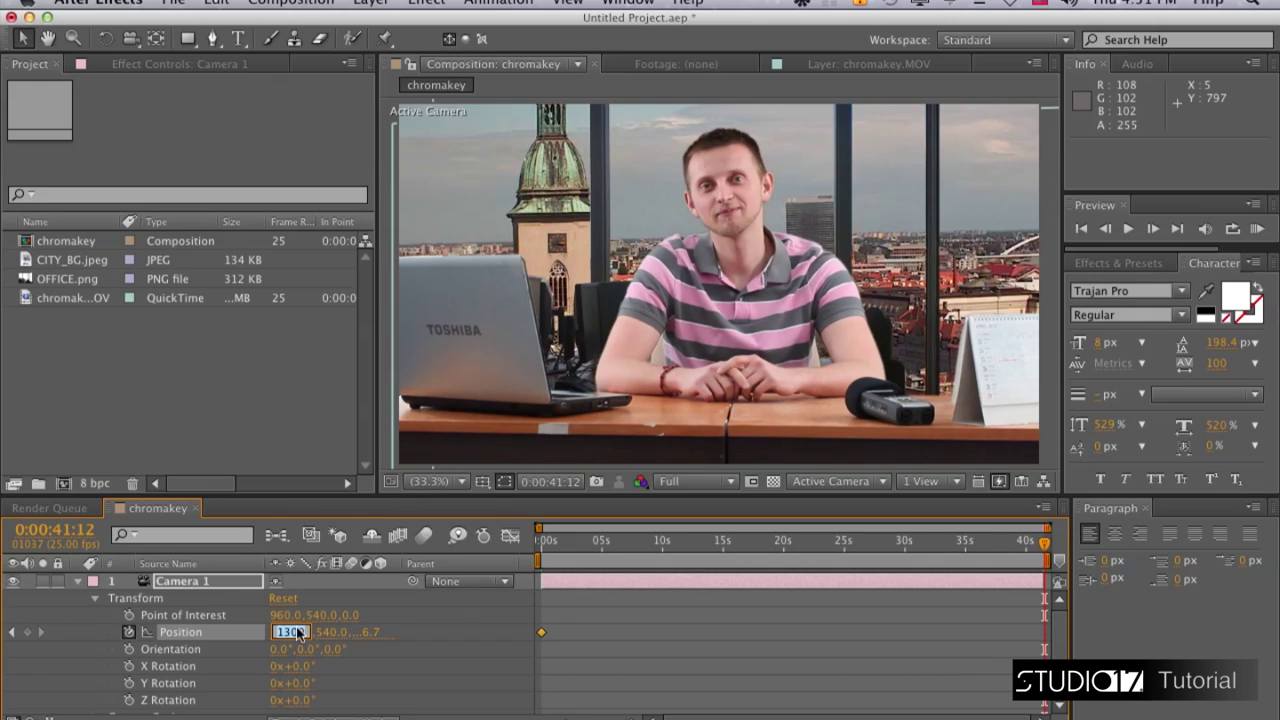
type("560")
key("Return")
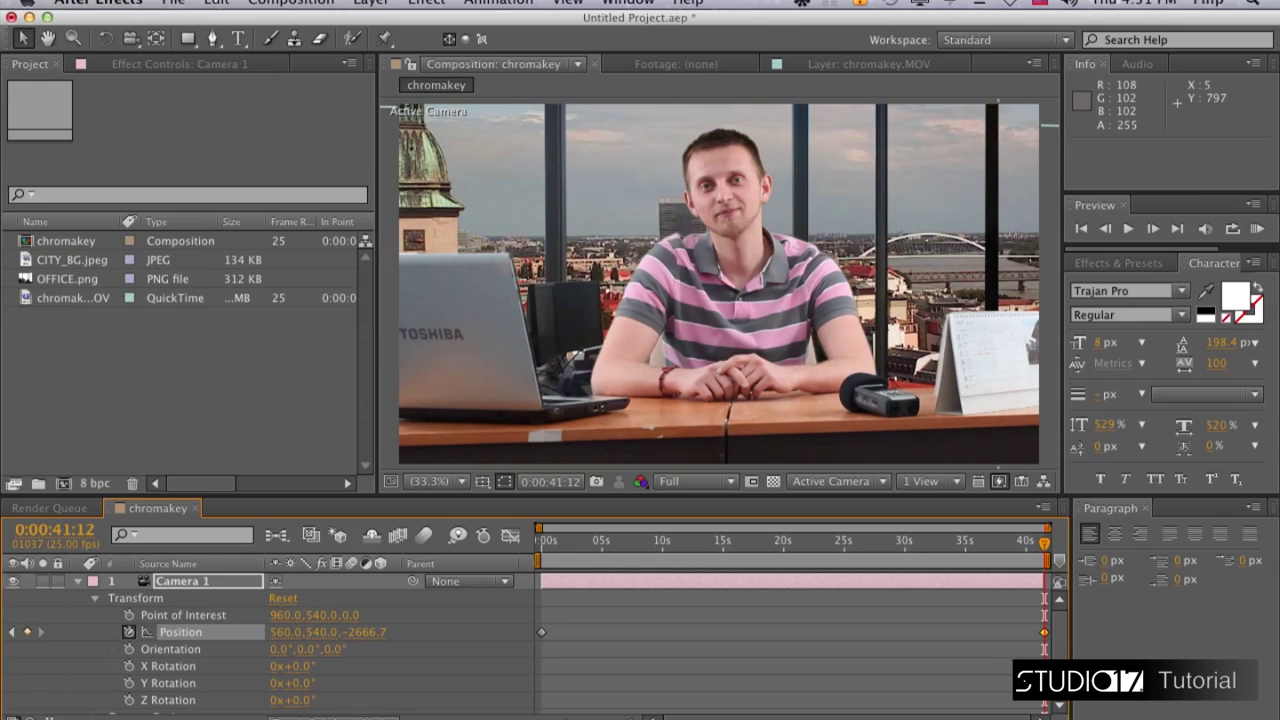
- Return to 0:00:00:00 and set Camera 1's Z position to -2700 on the first keyframe
left_click_drag(572, 543, 541, 543)
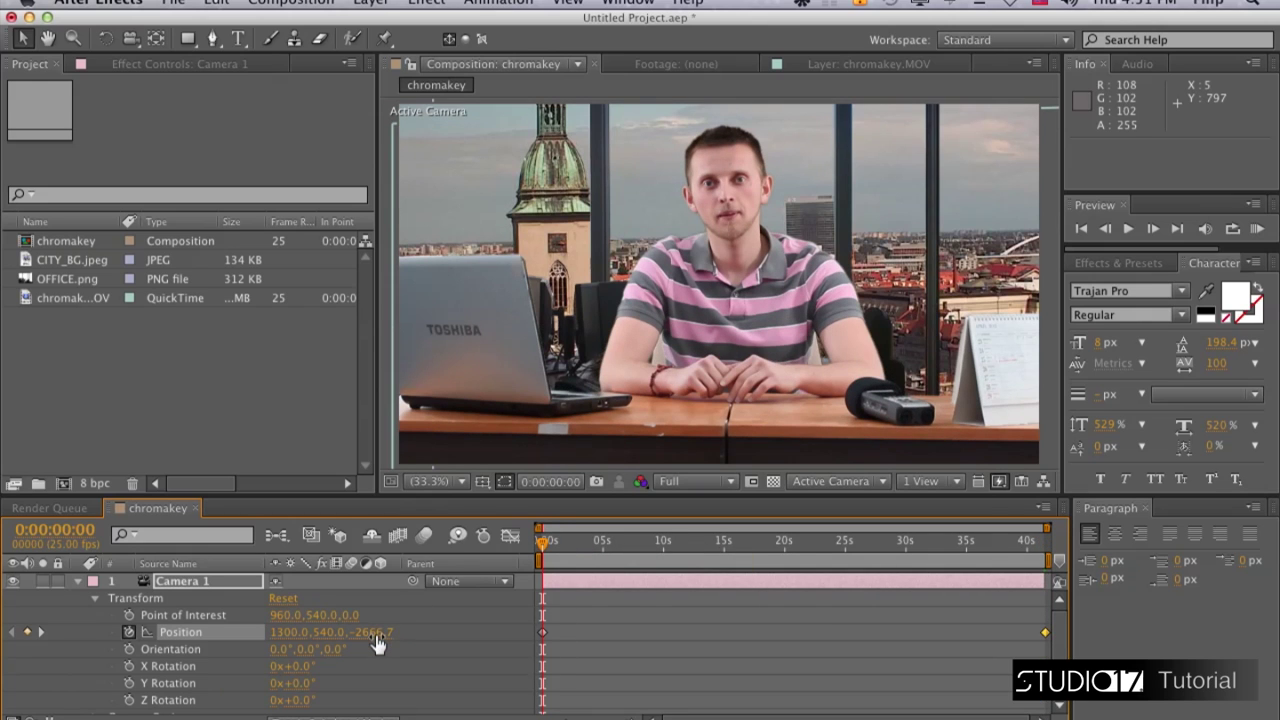
left_click(375, 633)
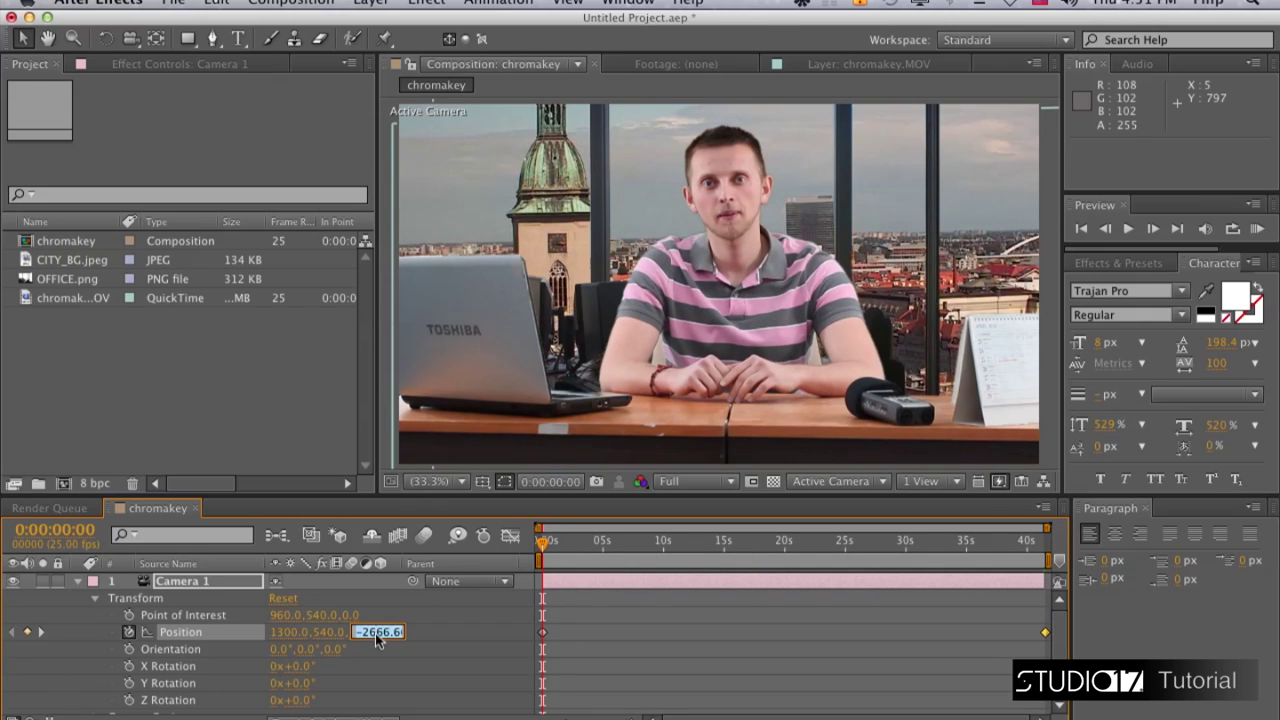
type("-2700")
key("Return")
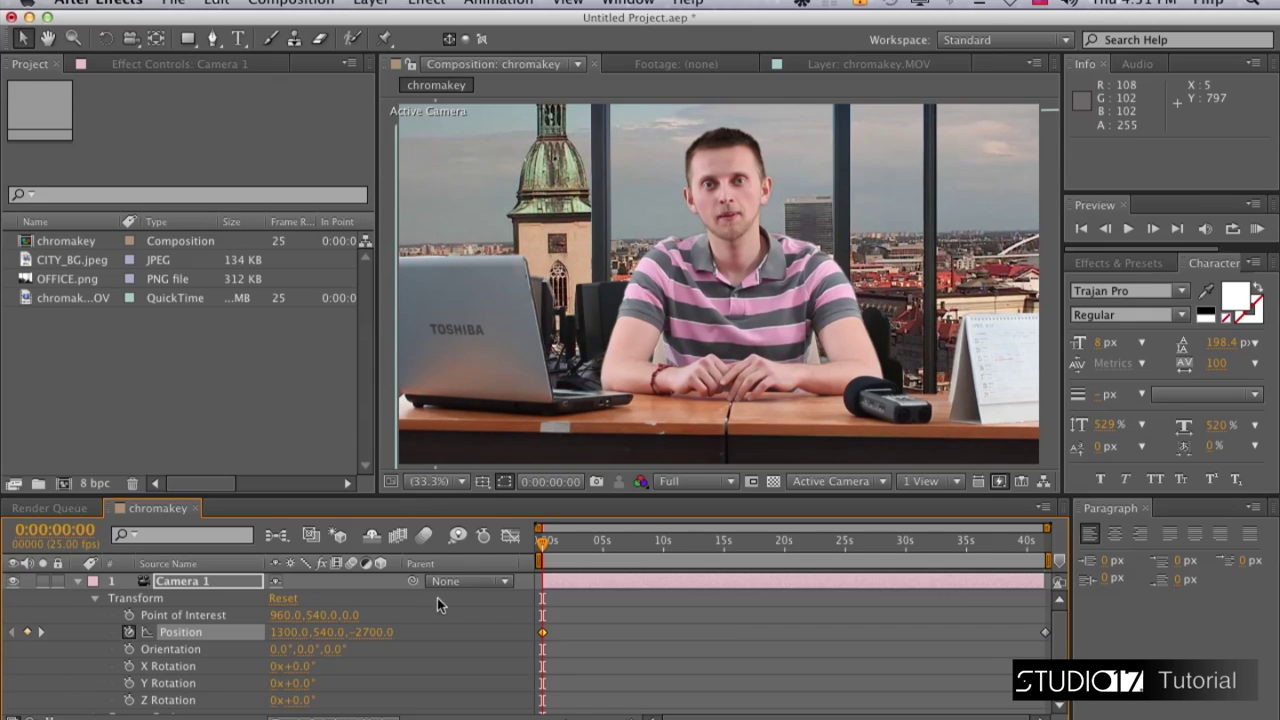
- At 0:00:41:12, bring Camera 1 closer to the presenter by setting its Z position to about -2263
left_click_drag(541, 551, 1070, 593)
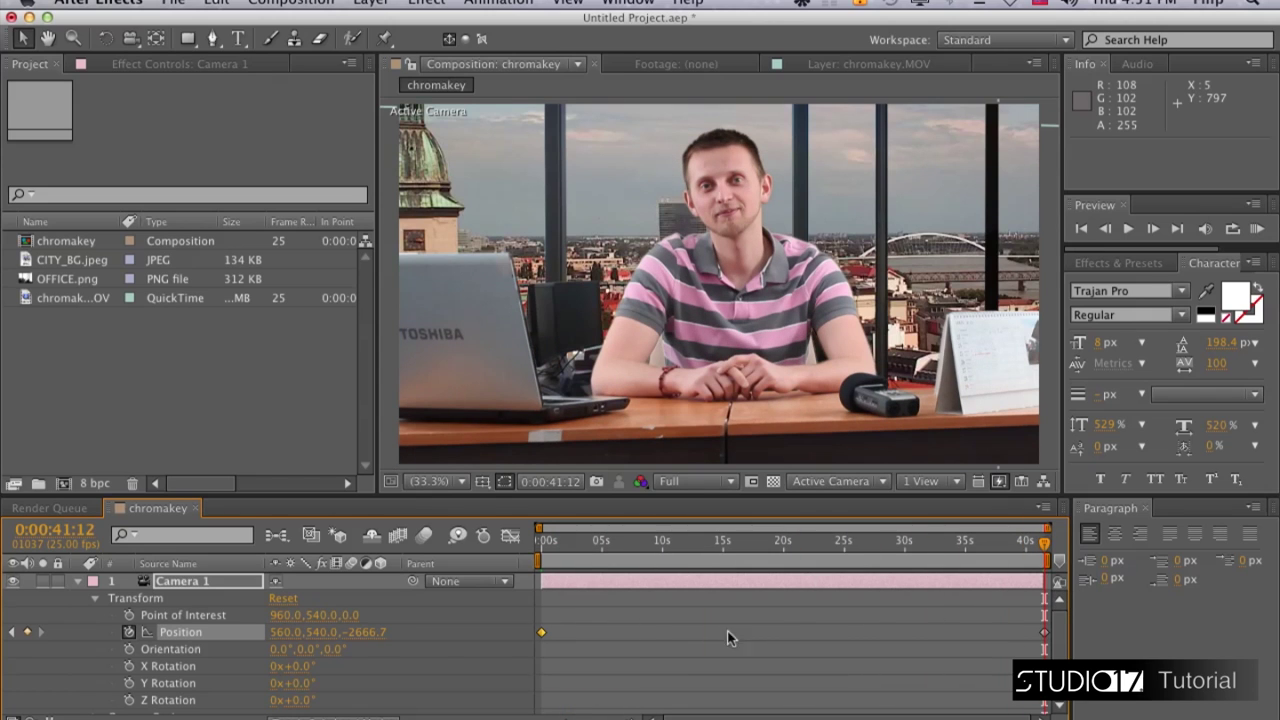
mouse_move(371, 632)
left_mouse_down()
mouse_move(420, 630)
mouse_move(371, 638)
mouse_move(384, 631)
left_mouse_up()
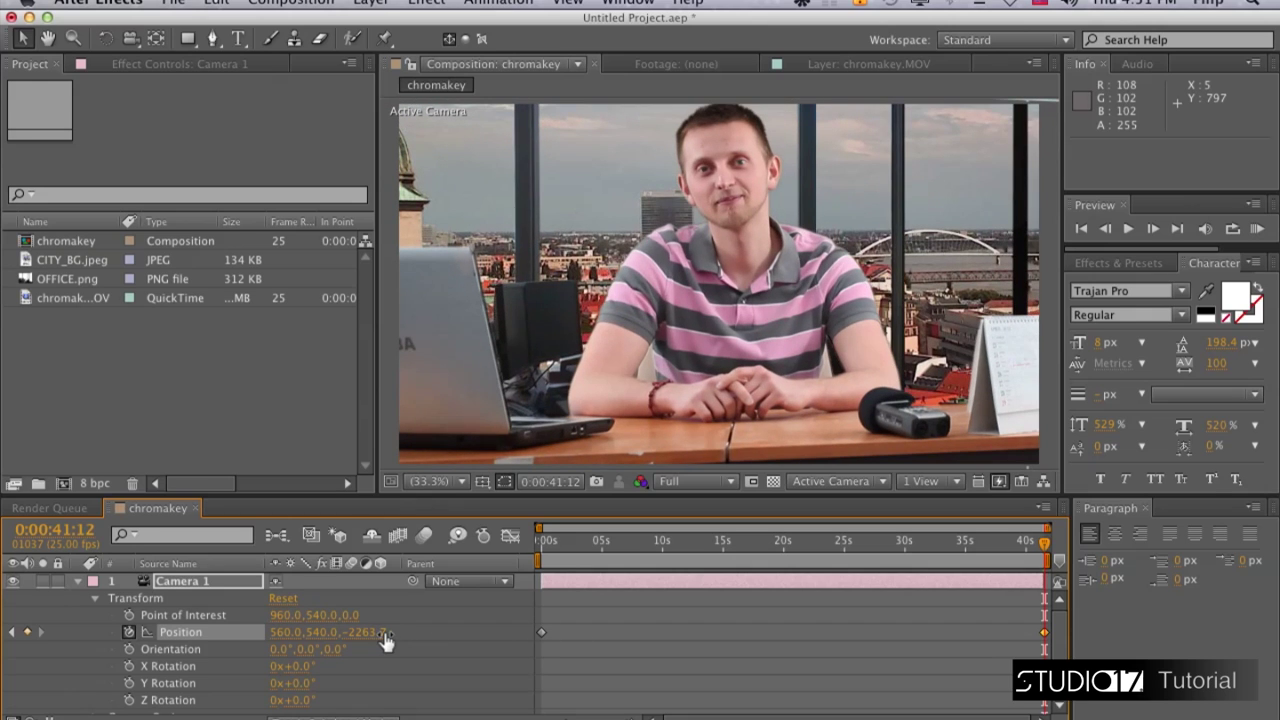